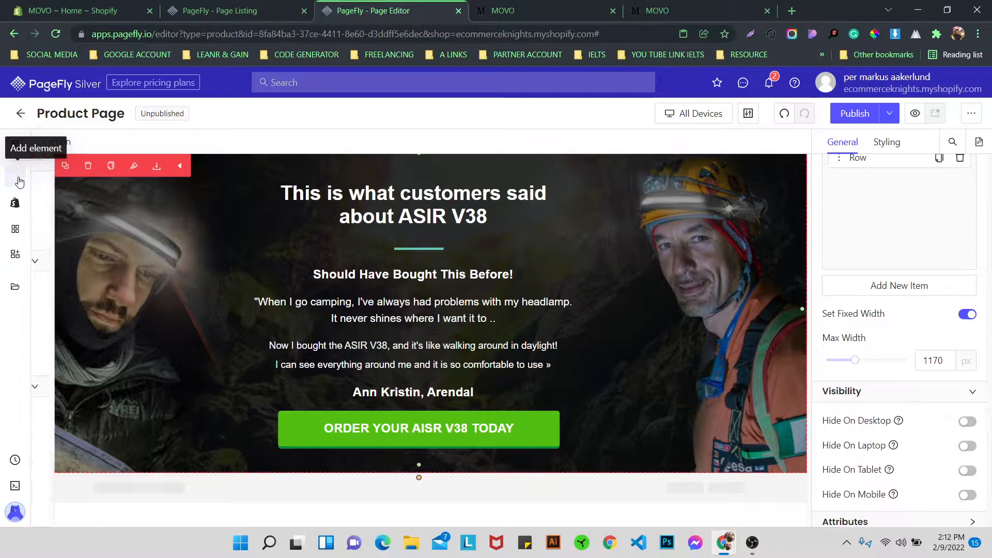
# - Try to add a one-column layout section below the customer testimonial banner
pyautogui.scroll(10, 80, 234)
pyautogui.scroll(-2, 77, 233)
pyautogui.scroll(2, 78, 228)
pyautogui.moveTo(78, 211)
pyautogui.moveTo(227, 171); pyautogui.dragTo(348, 500)
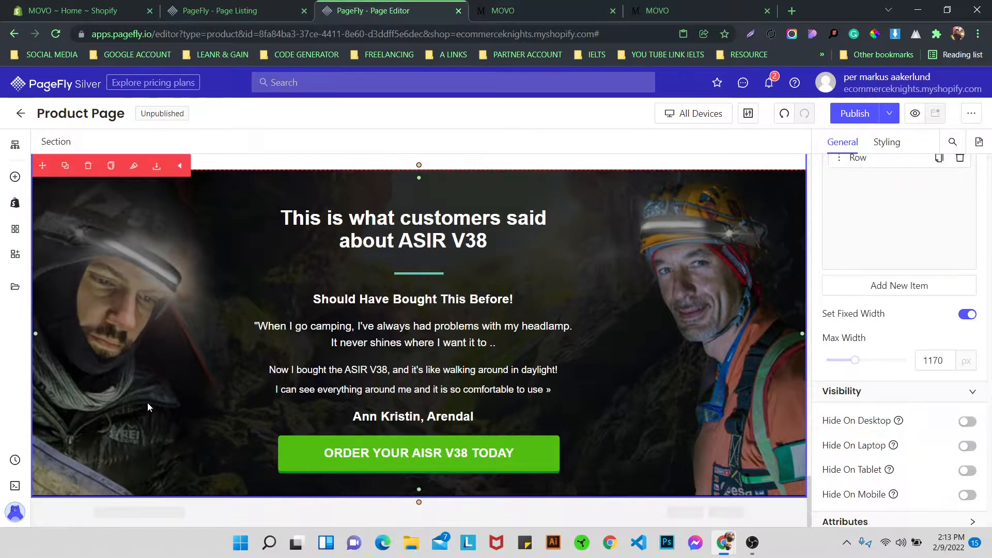
# - Reload the product page editor
pyautogui.scroll(4, 147, 402)
pyautogui.scroll(-3, 147, 406)
pyautogui.click(56, 34)
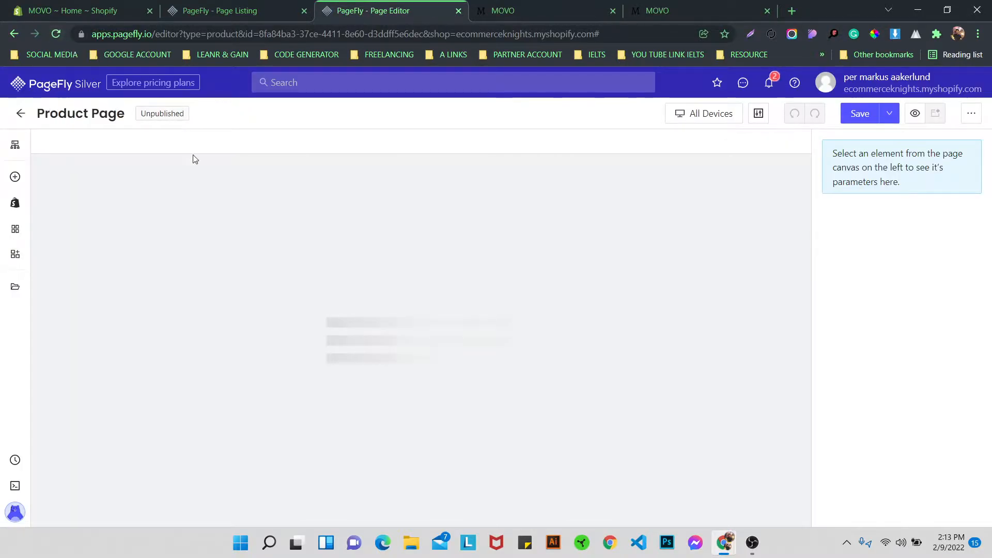
# - Insert a 1/1 layout section directly below the customer testimonial banner at the end of the page
pyautogui.scroll(-20, 247, 268)
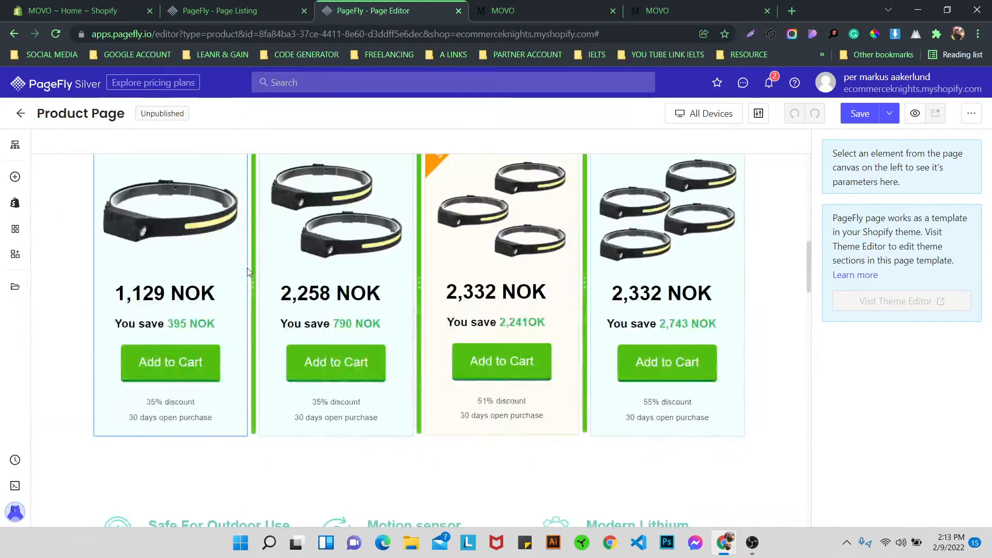
pyautogui.scroll(-15, 237, 282)
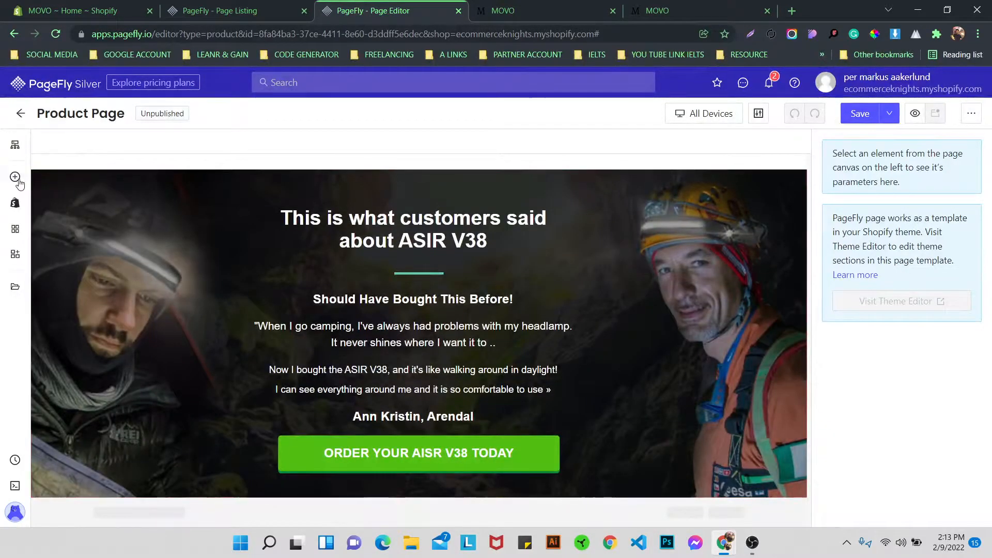
pyautogui.click(16, 178)
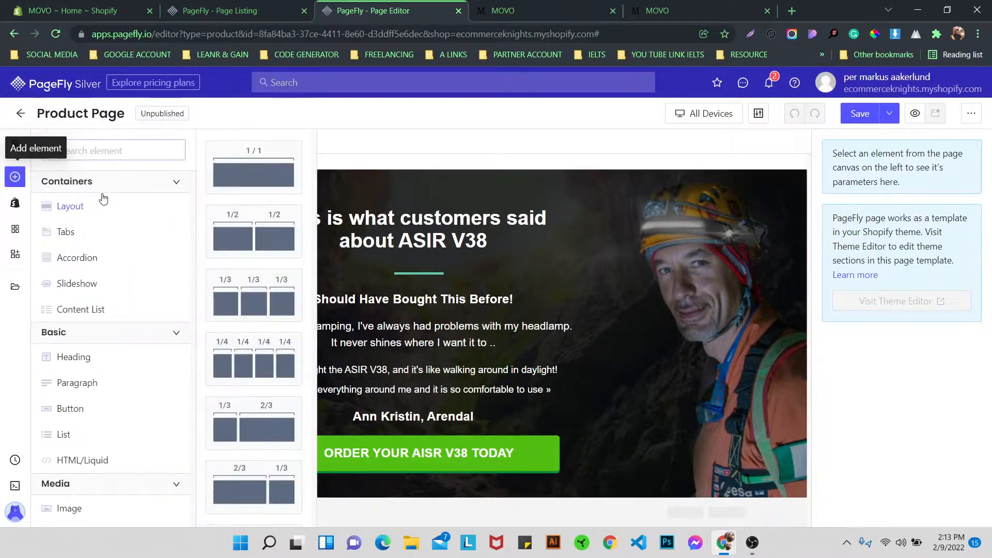
pyautogui.moveTo(230, 183); pyautogui.dragTo(297, 497)
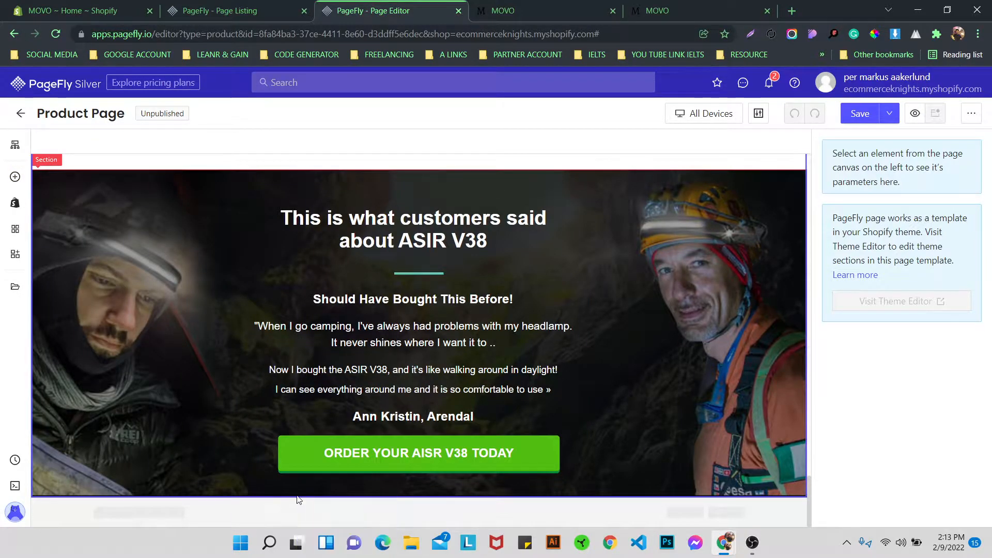
# - Copy the styles of the "Light On 1-2-3" section and apply them to the new empty section
pyautogui.scroll(8, 104, 323)
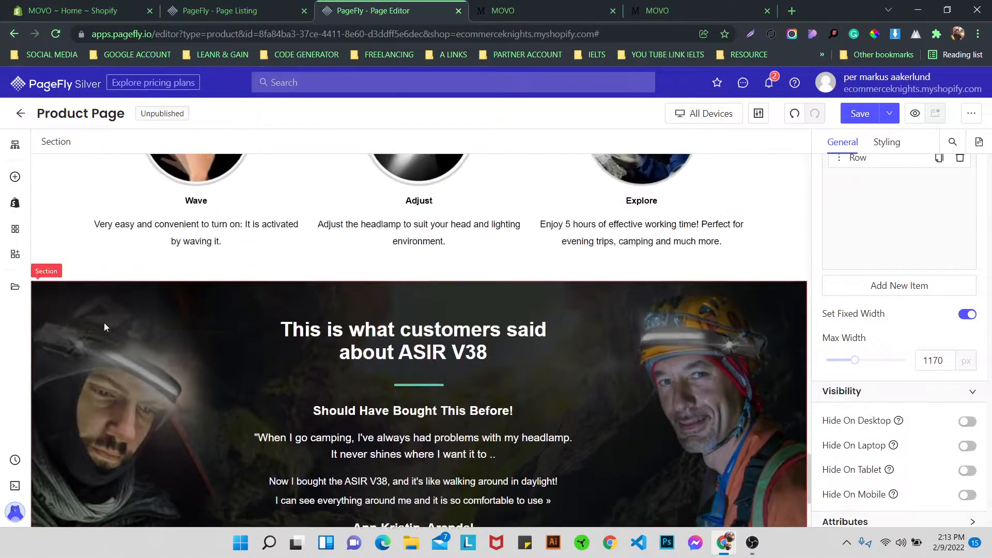
pyautogui.click(102, 247)
pyautogui.click(110, 219)
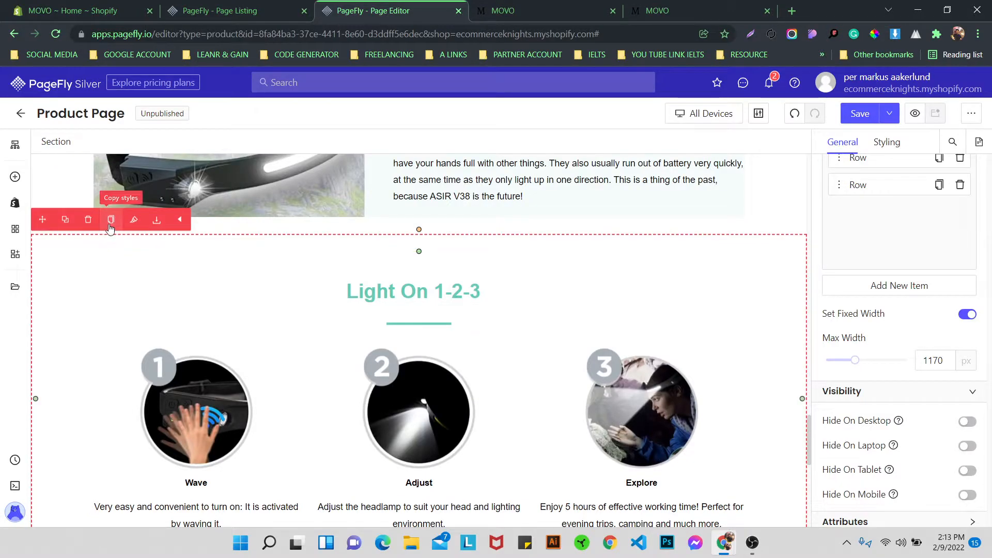
pyautogui.scroll(-8, 98, 353)
pyautogui.click(50, 446)
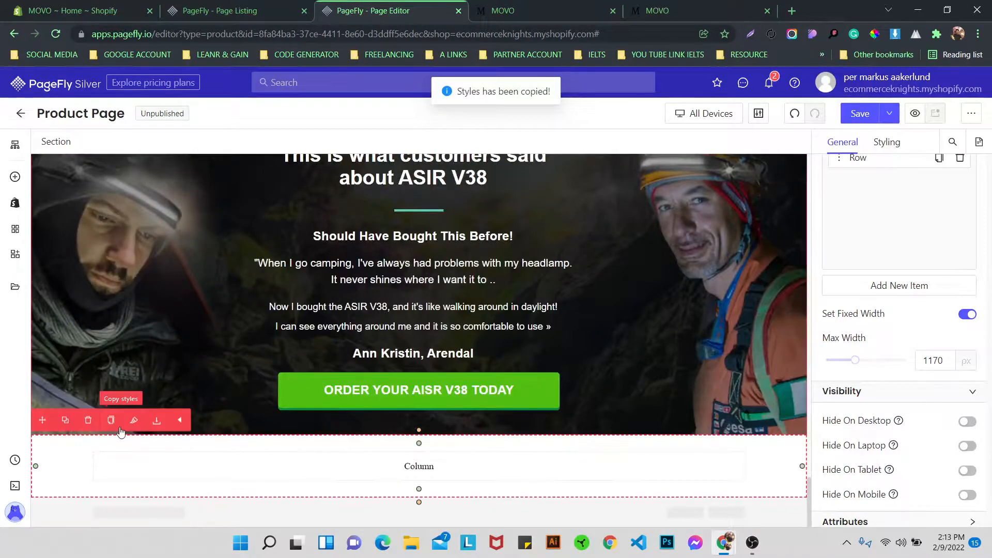
pyautogui.click(133, 421)
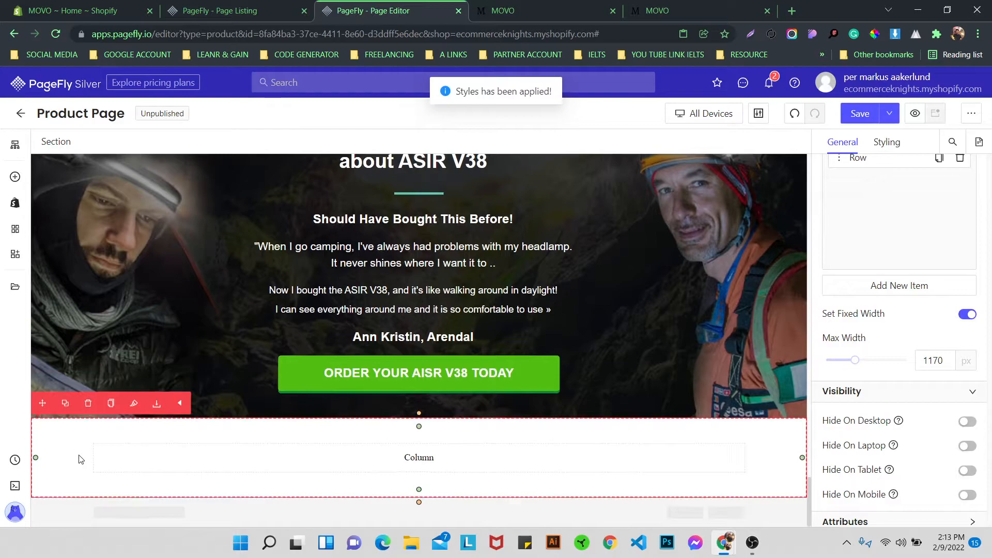
# - Duplicate the column in the new section's row and narrow the first column to about a quarter of the row
pyautogui.click(147, 446)
pyautogui.click(145, 462)
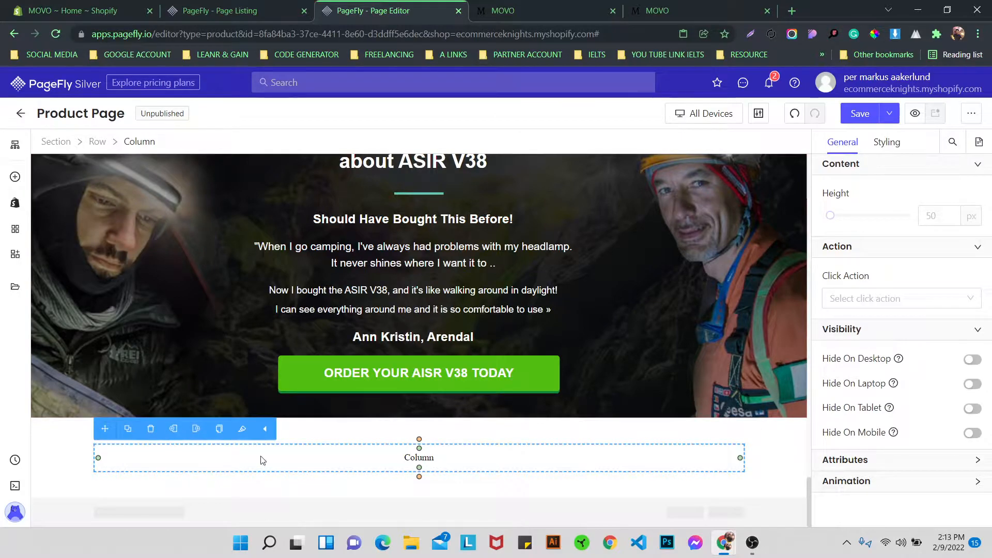
pyautogui.click(97, 142)
pyautogui.click(939, 222)
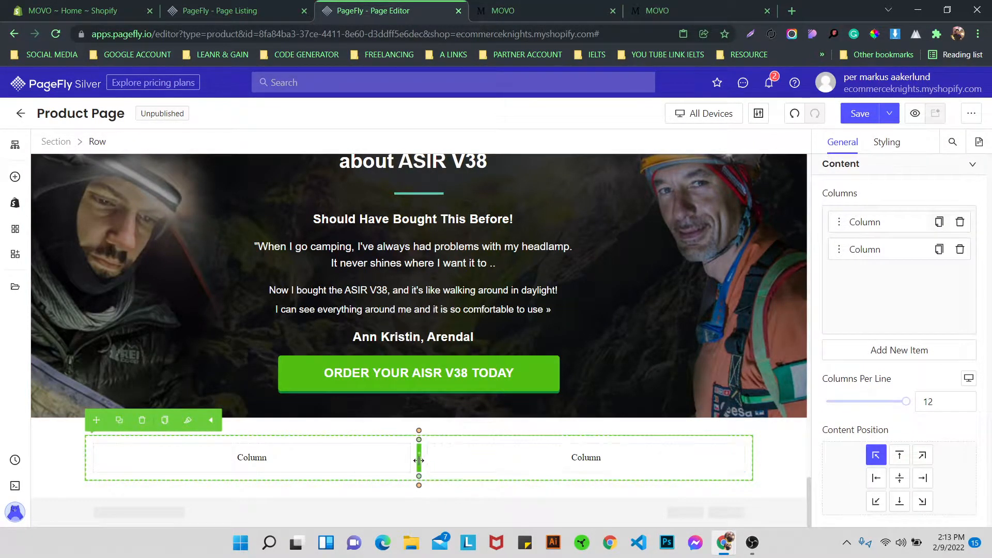
pyautogui.moveTo(419, 460); pyautogui.dragTo(233, 467)
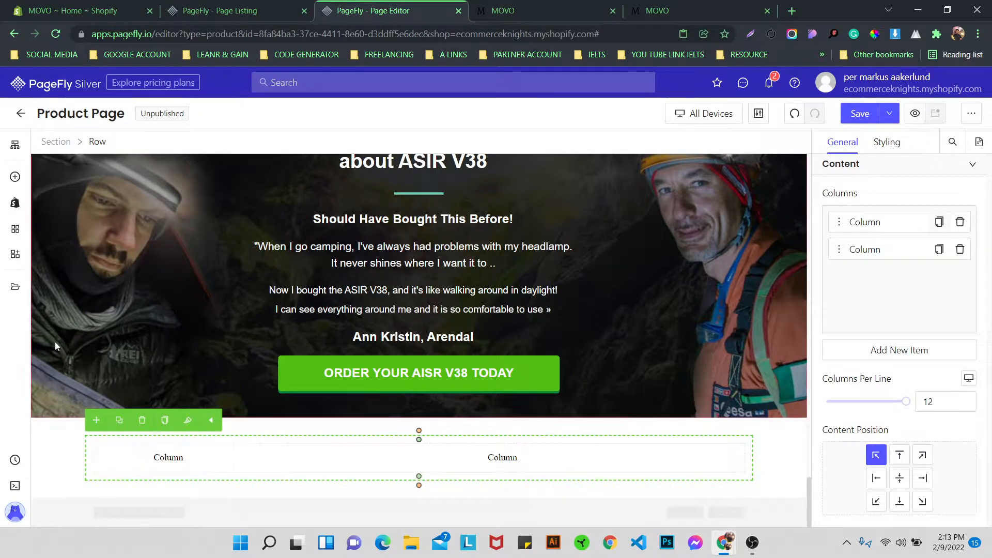
# - Add a block to the narrow first column and place a heading inside it
pyautogui.click(17, 181)
pyautogui.scroll(-6, 255, 331)
pyautogui.moveTo(278, 433); pyautogui.dragTo(227, 458)
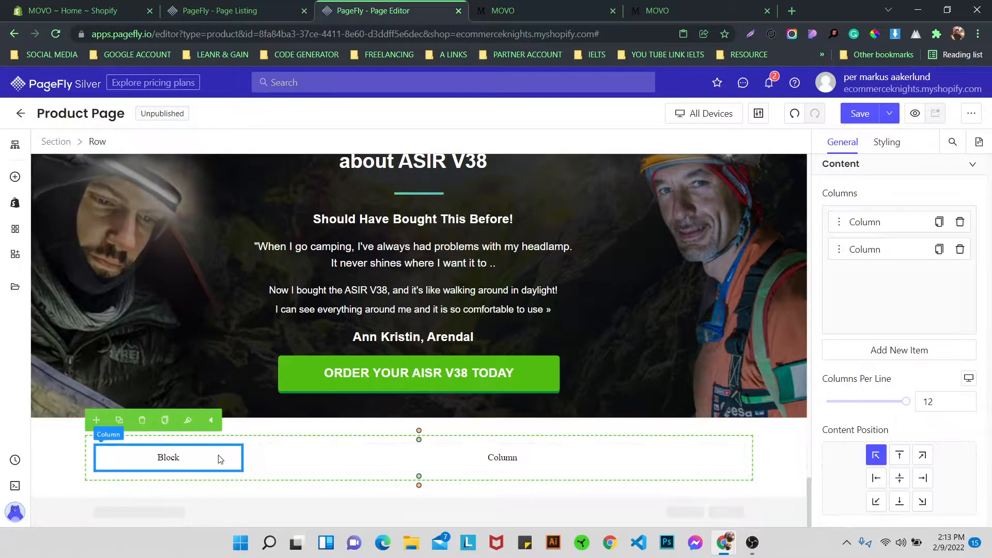
pyautogui.click(16, 177)
pyautogui.click(72, 358)
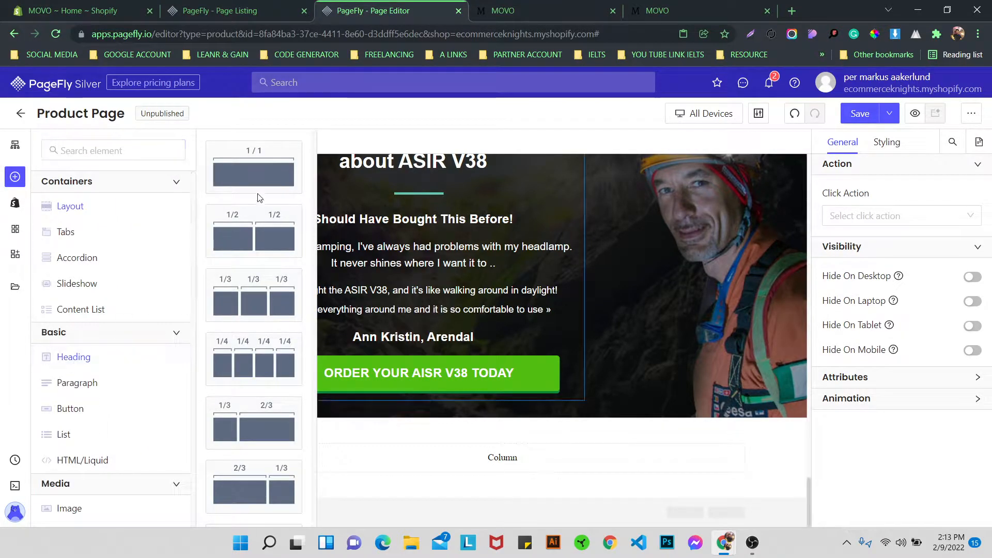
pyautogui.moveTo(255, 166); pyautogui.dragTo(201, 455)
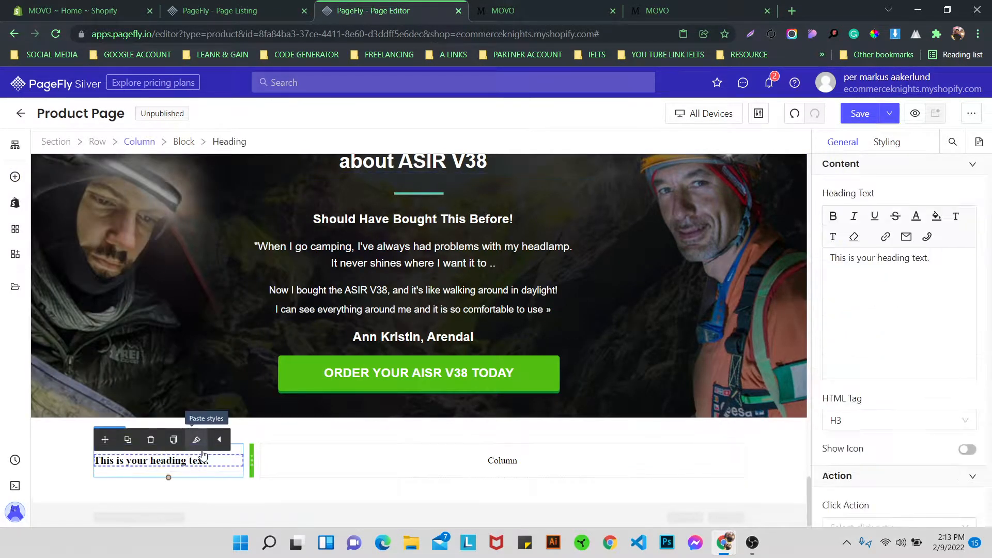
# - Copy the styles of the "POWERFUL AND LIGHT HEADLIGHT" heading and apply them to the new heading
pyautogui.hotkey('alt', 'Tab')
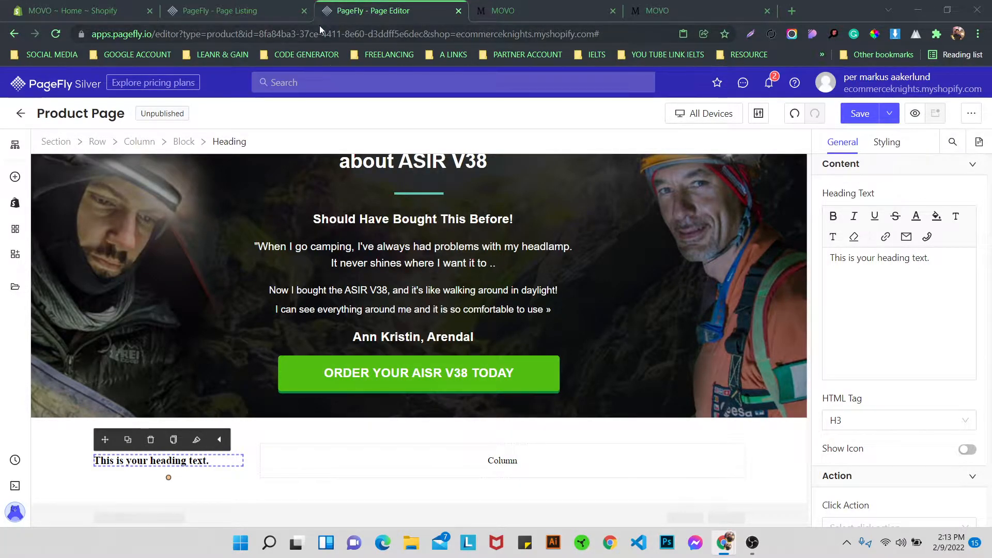
pyautogui.scroll(5, 420, 228)
pyautogui.scroll(10, 420, 228)
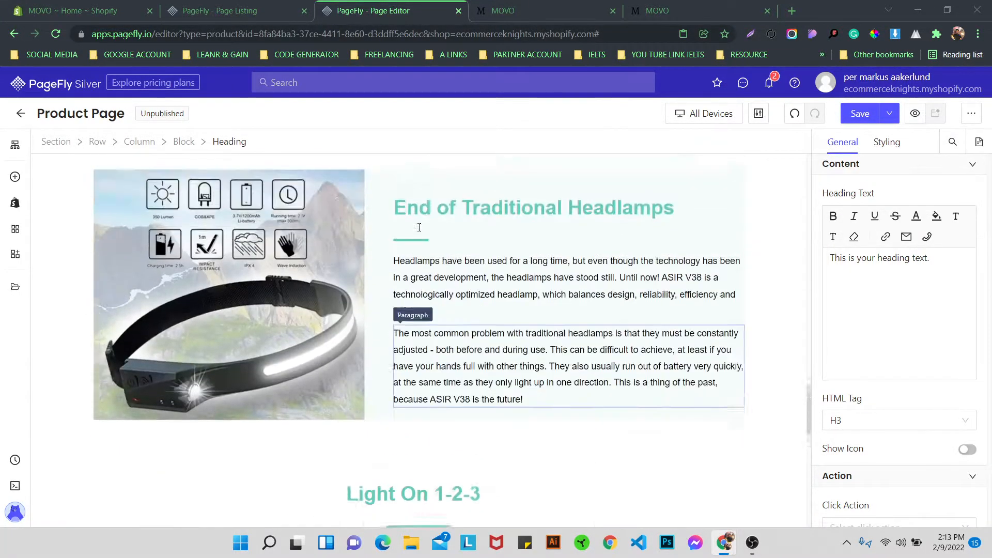
pyautogui.scroll(10, 416, 228)
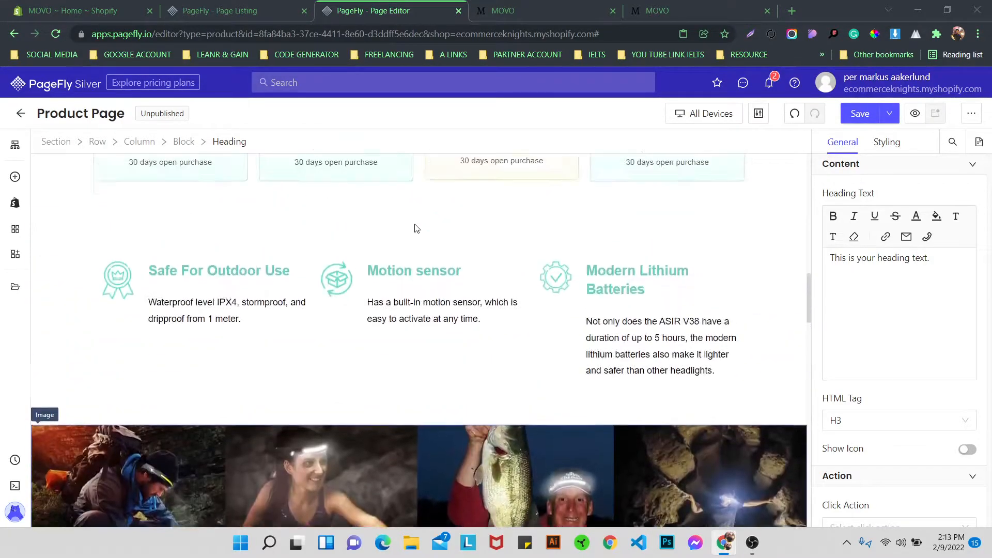
pyautogui.scroll(5, 413, 223)
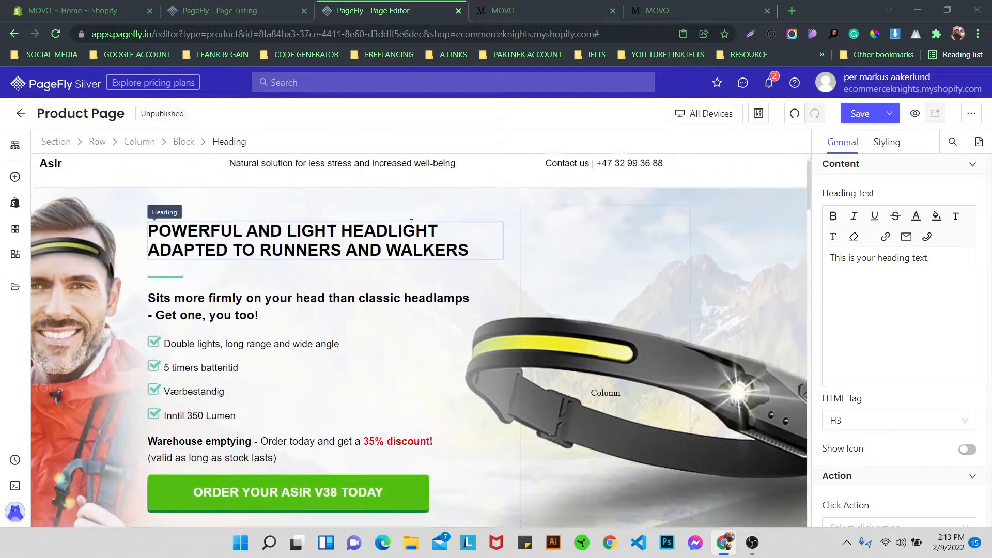
pyautogui.click(289, 284)
pyautogui.click(228, 253)
pyautogui.scroll(-20, 221, 261)
pyautogui.scroll(-10, 221, 258)
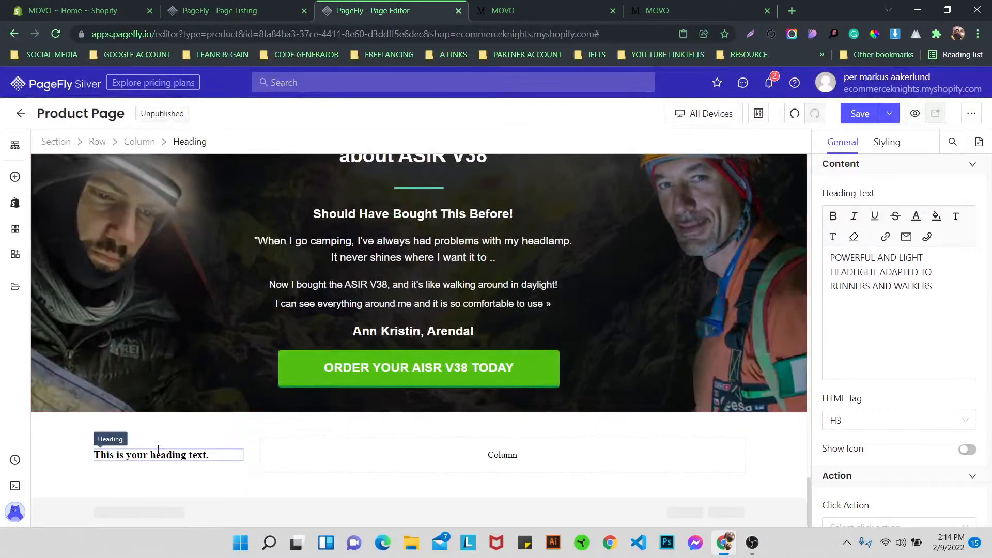
pyautogui.click(155, 454)
pyautogui.click(196, 440)
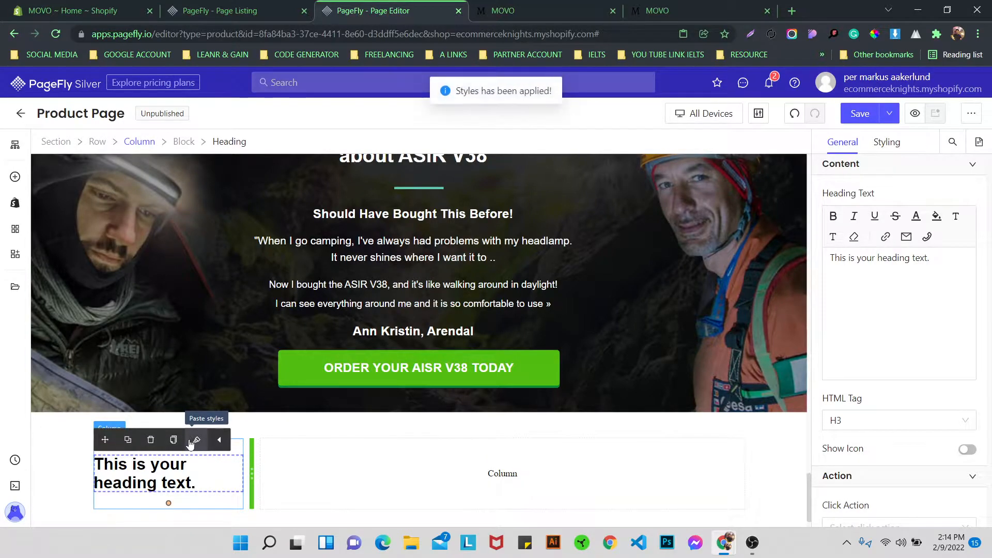
# - Replace the new heading's text with "4.7" and center it
pyautogui.tripleClick(171, 479)
pyautogui.write('4.7')
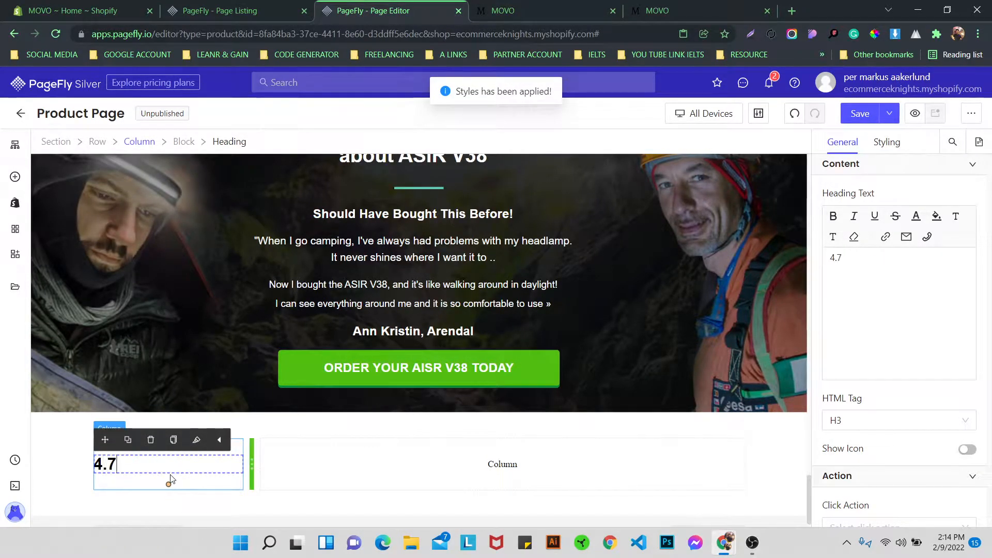
pyautogui.click(881, 145)
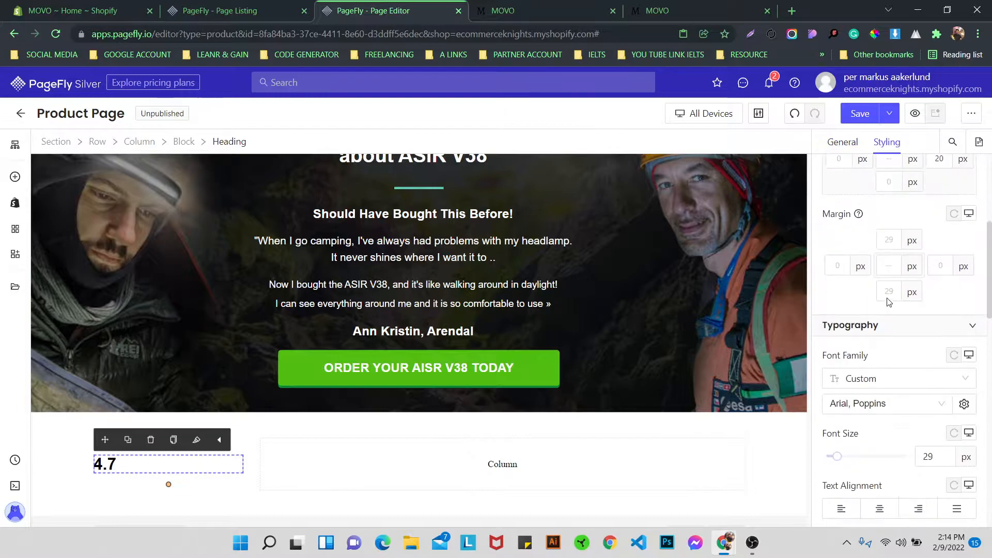
pyautogui.scroll(-3, 887, 304)
pyautogui.click(887, 384)
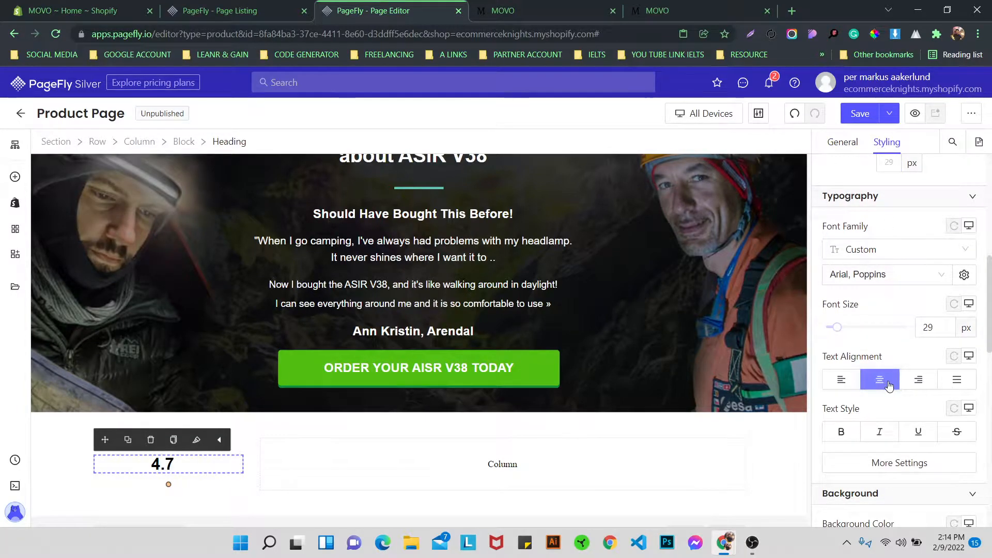
# - Set the 4.7 heading's font size to 55 px and its font weight to Bold
pyautogui.write('55')
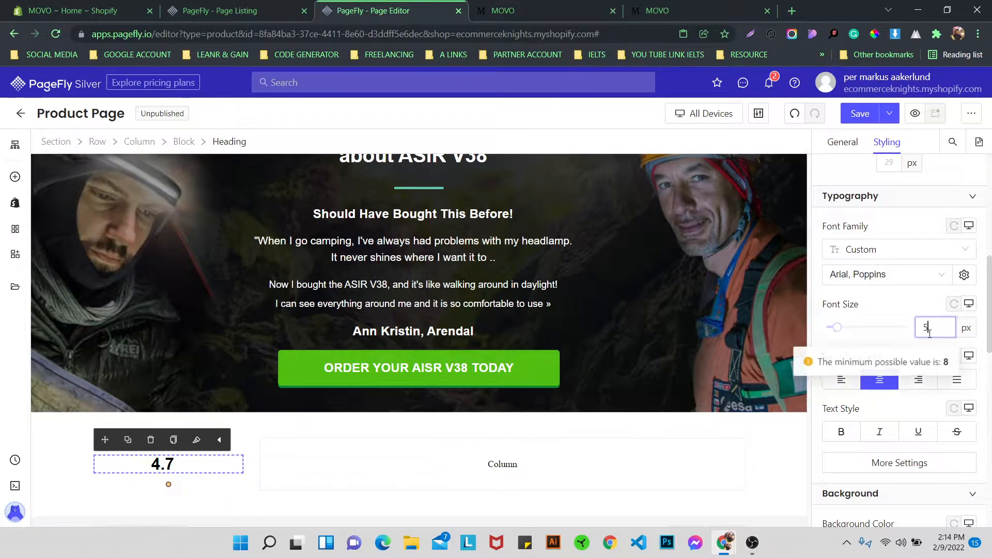
pyautogui.click(905, 305)
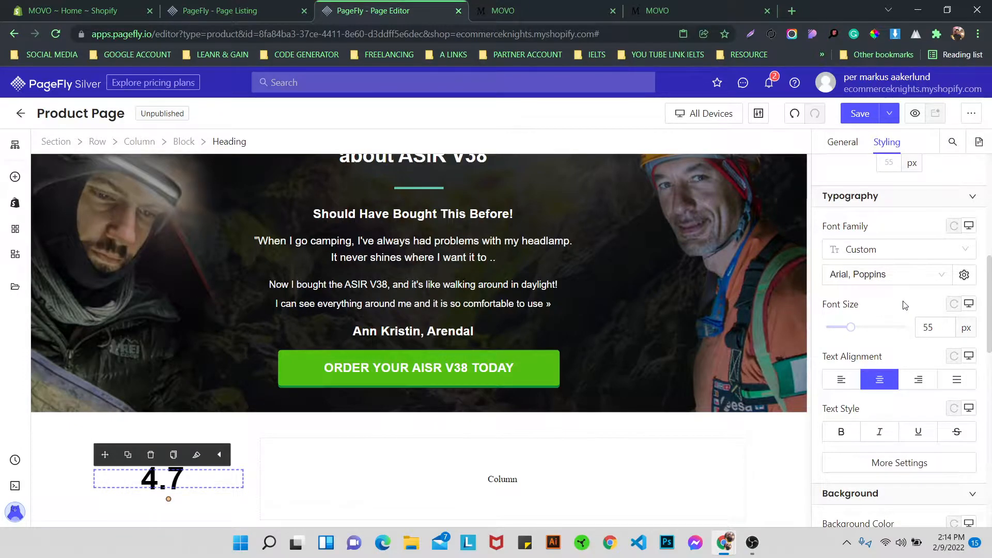
pyautogui.scroll(-5, 905, 305)
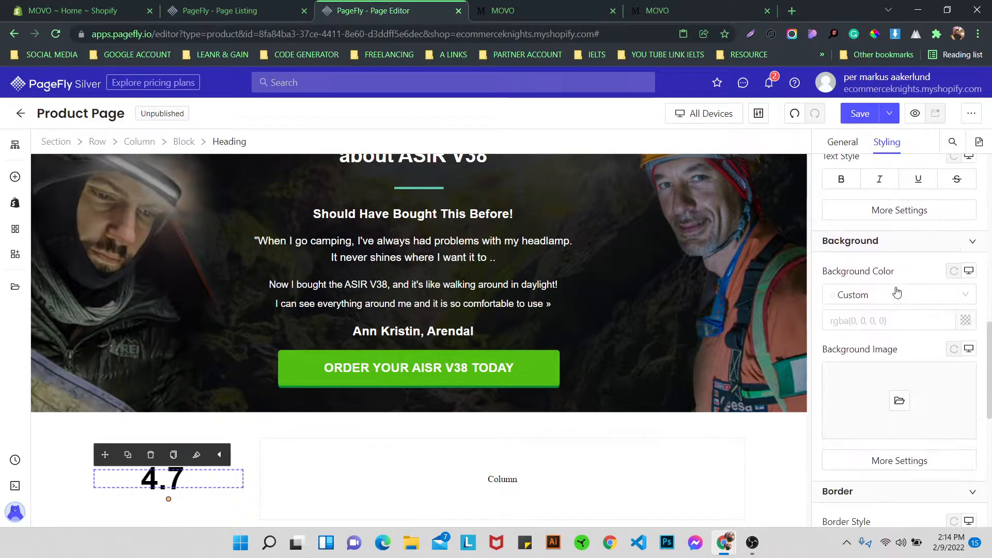
pyautogui.click(879, 204)
pyautogui.click(693, 129)
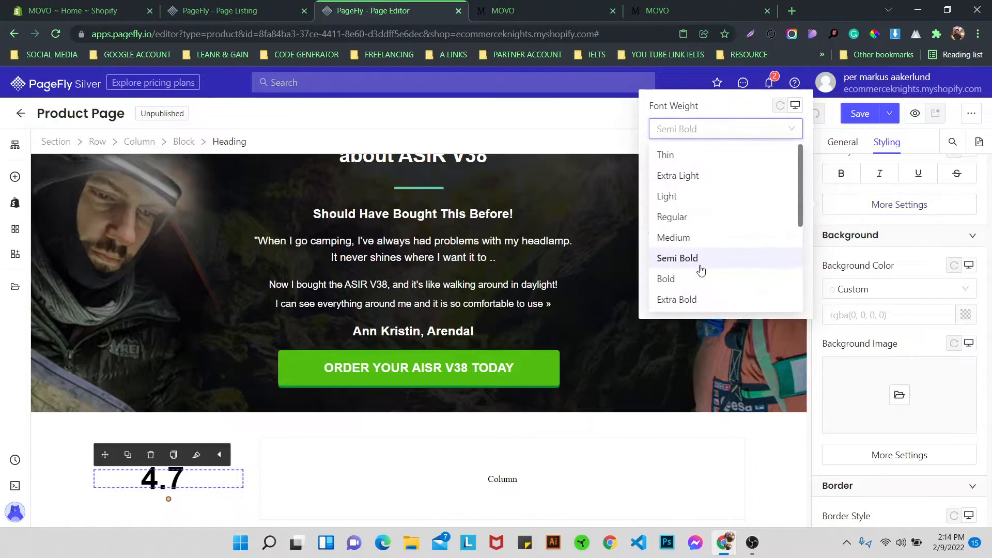
pyautogui.click(693, 277)
# - Set the 4.7 heading's line height to 55 px
pyautogui.scroll(-5, 883, 284)
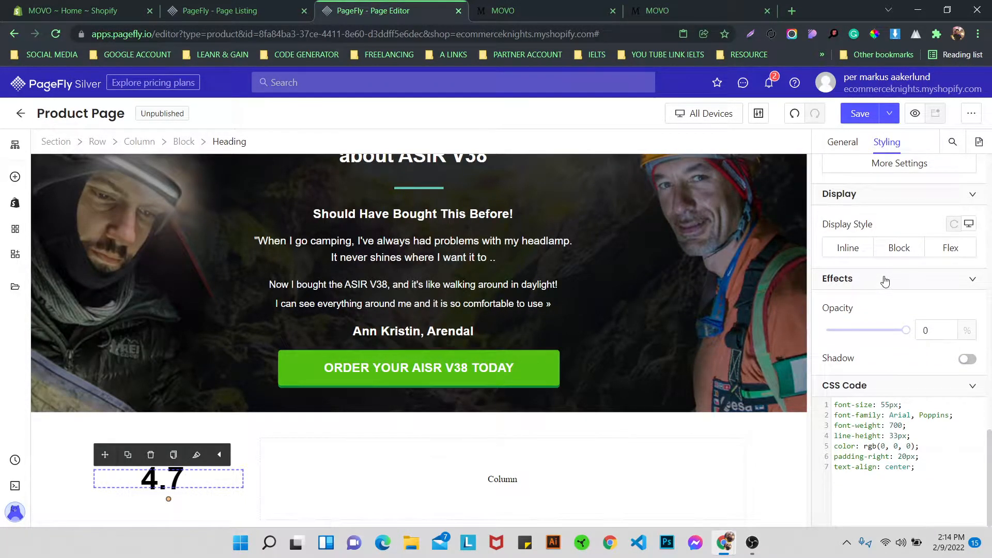
pyautogui.scroll(6, 882, 282)
pyautogui.scroll(5, 878, 288)
pyautogui.click(879, 379)
pyautogui.click(757, 362)
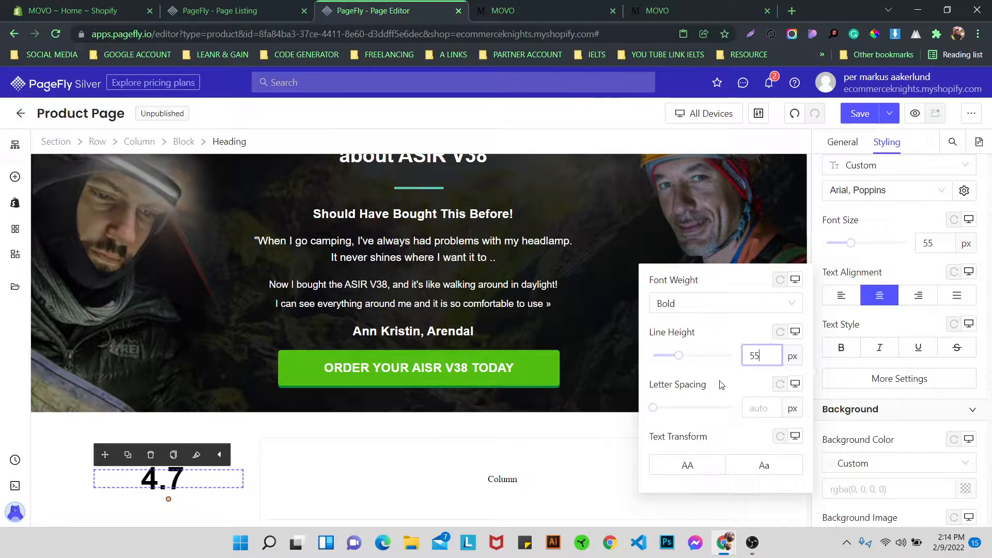
pyautogui.scroll(-1, 104, 430)
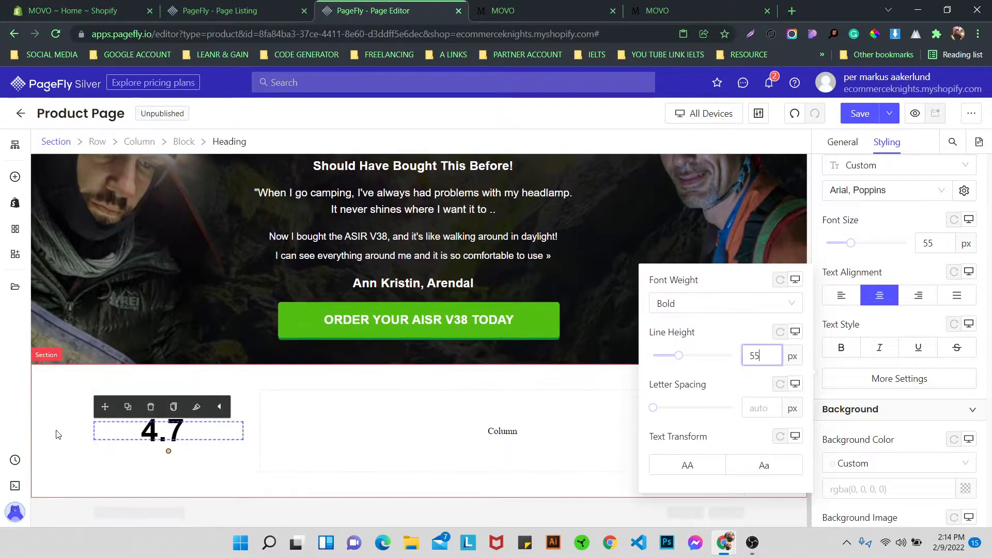
pyautogui.click(61, 434)
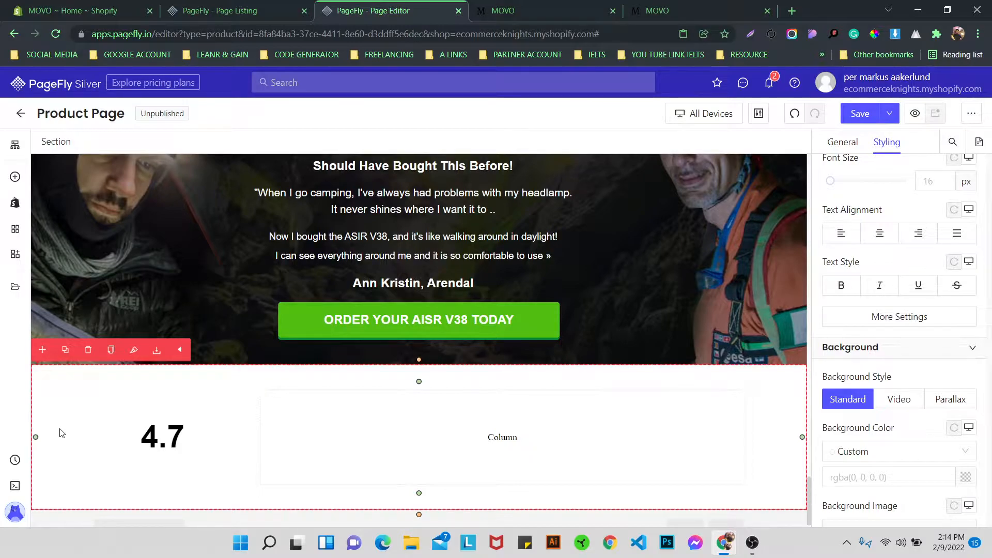
# - Add an empty layout block beneath the 4.7 heading in the same column
pyautogui.click(15, 177)
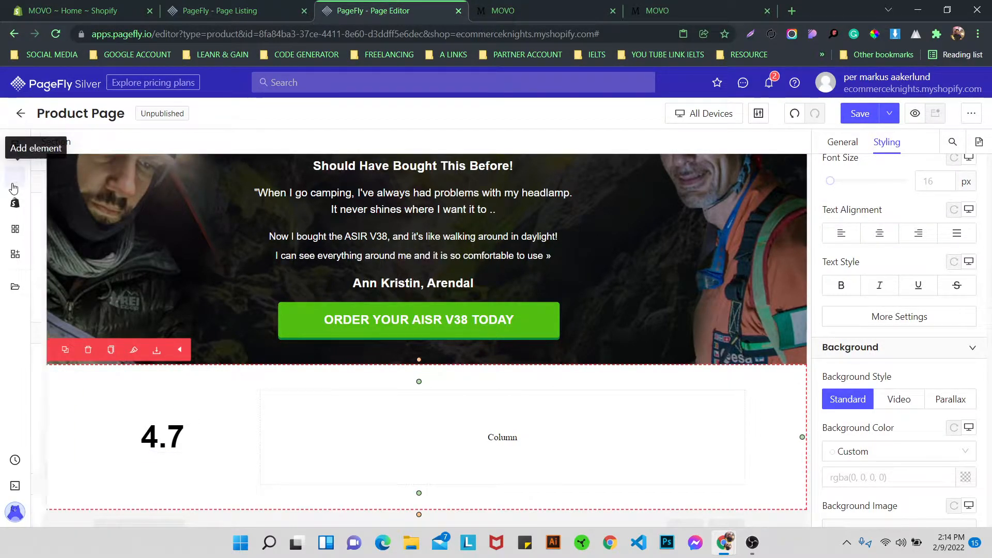
pyautogui.click(77, 208)
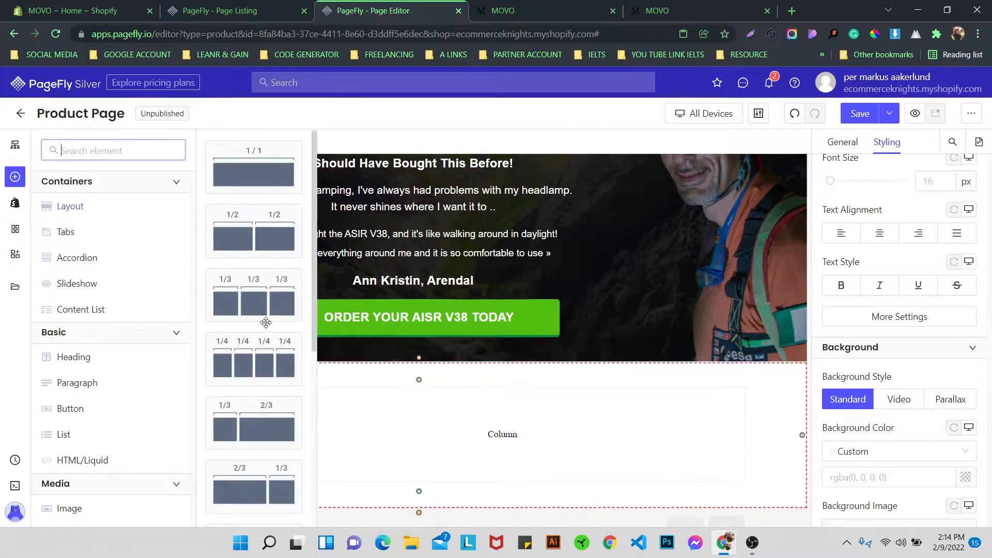
pyautogui.scroll(-6, 265, 322)
pyautogui.moveTo(265, 432); pyautogui.dragTo(181, 445)
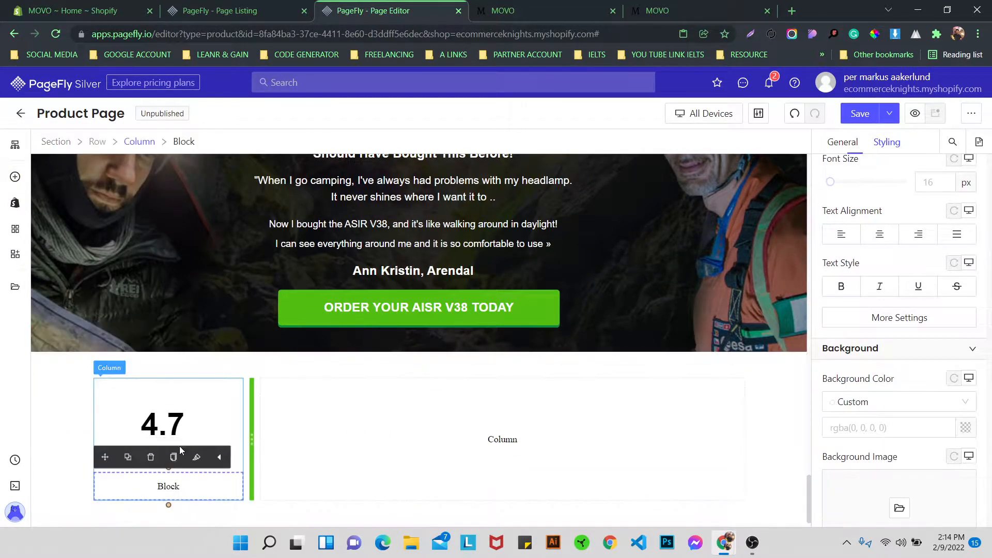
# - Set the 4.7 heading's bottom margin to 20 px
pyautogui.click(158, 425)
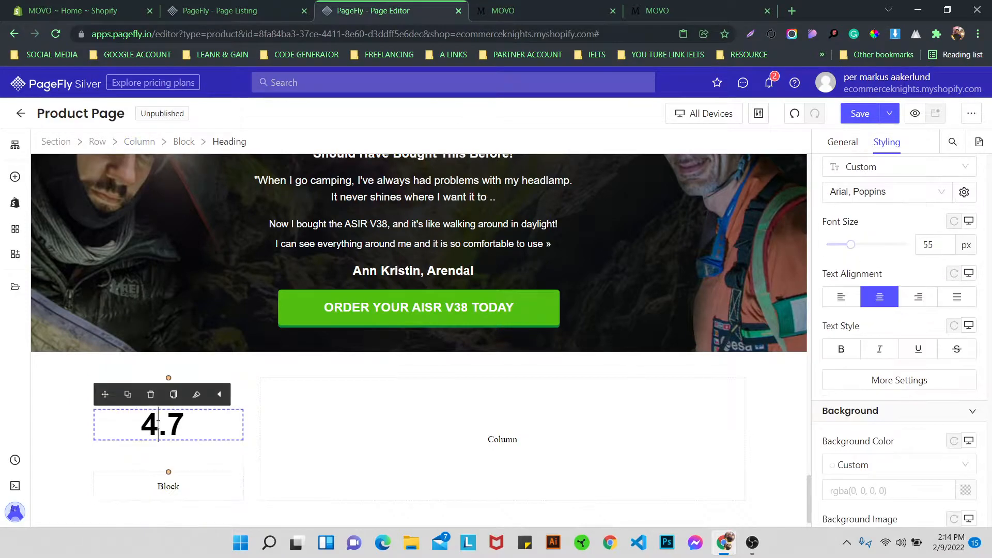
pyautogui.scroll(5, 898, 308)
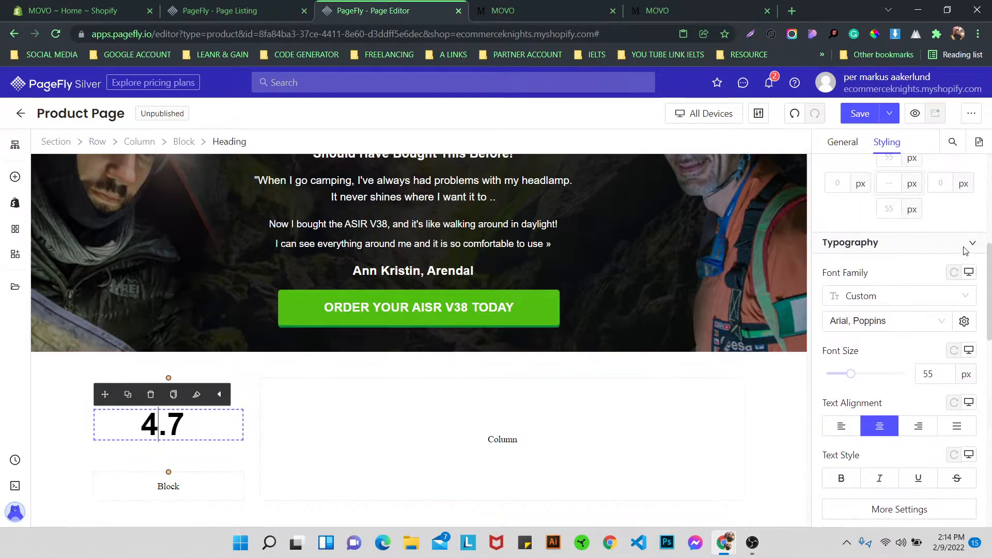
pyautogui.write('20')
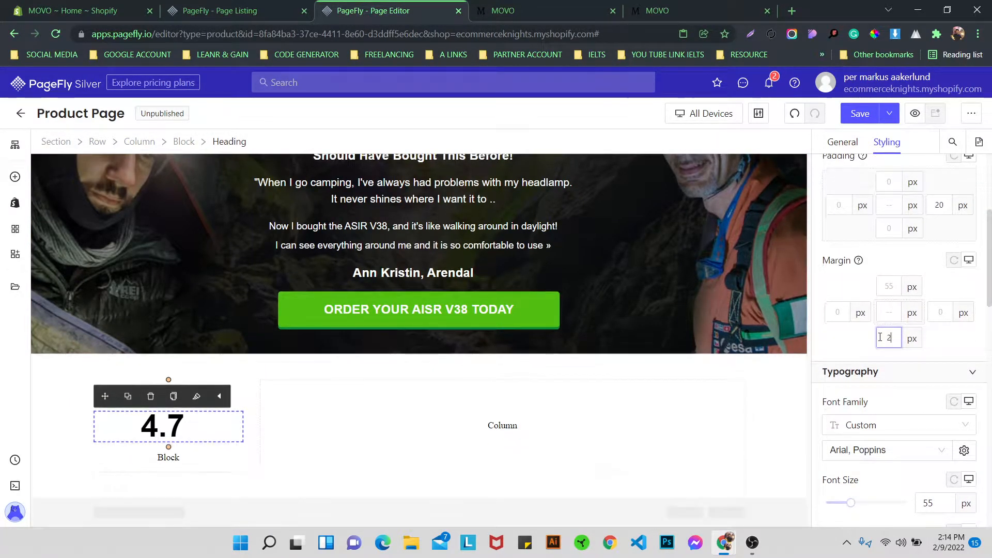
# - Find the Icon element and place it in the empty block below the 4.7 heading
pyautogui.click(15, 176)
pyautogui.write('IC')
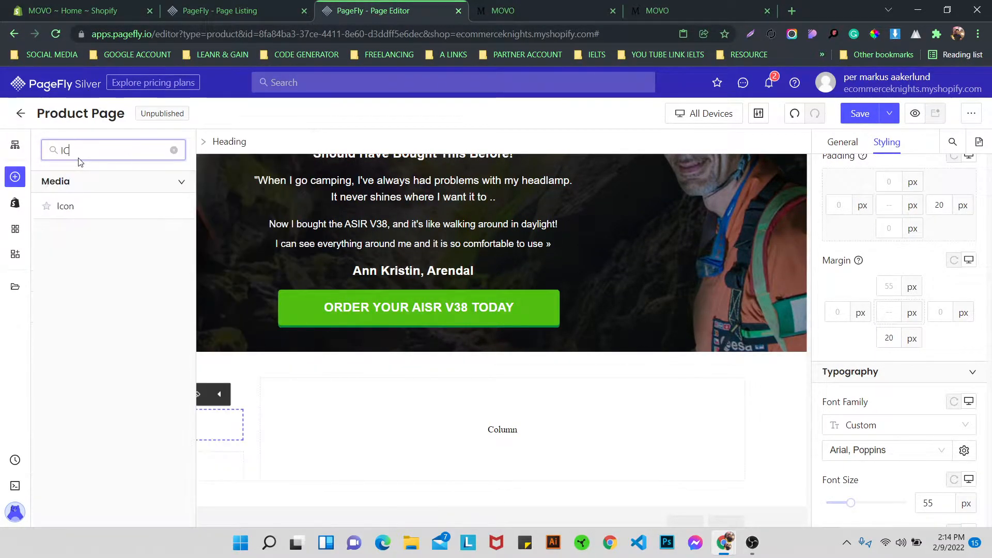
pyautogui.moveTo(66, 210); pyautogui.dragTo(184, 467)
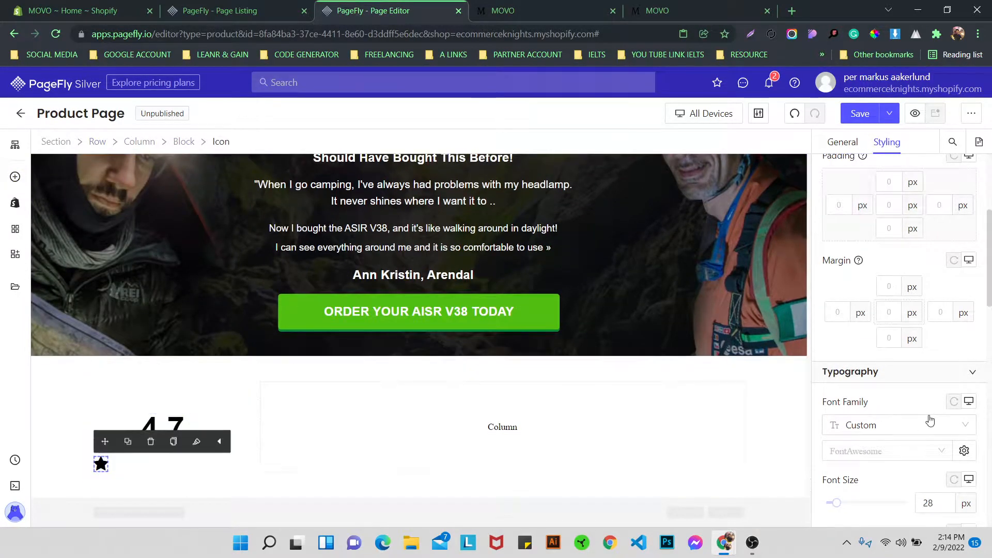
# - Center the content of the block that holds the star icon
pyautogui.scroll(-5, 880, 381)
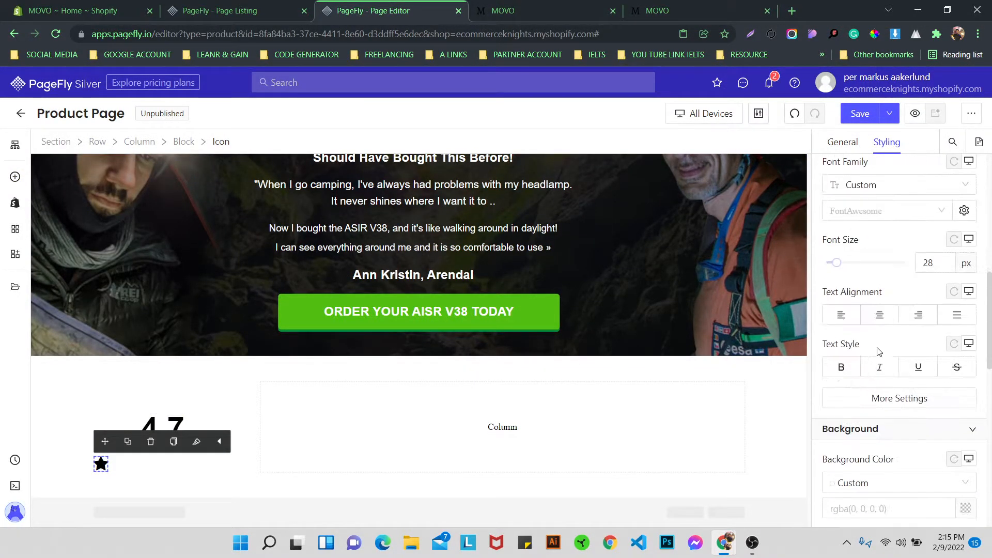
pyautogui.click(128, 465)
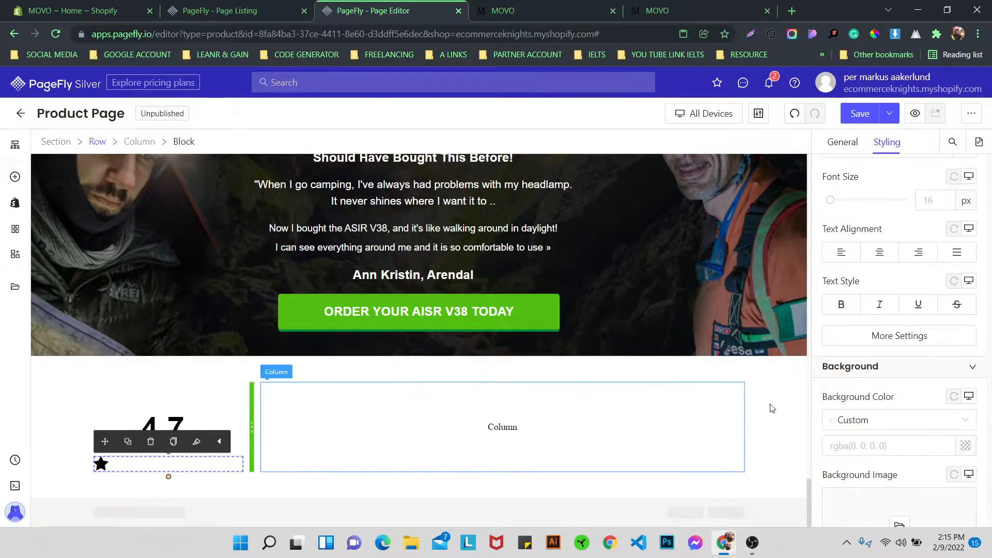
pyautogui.click(881, 254)
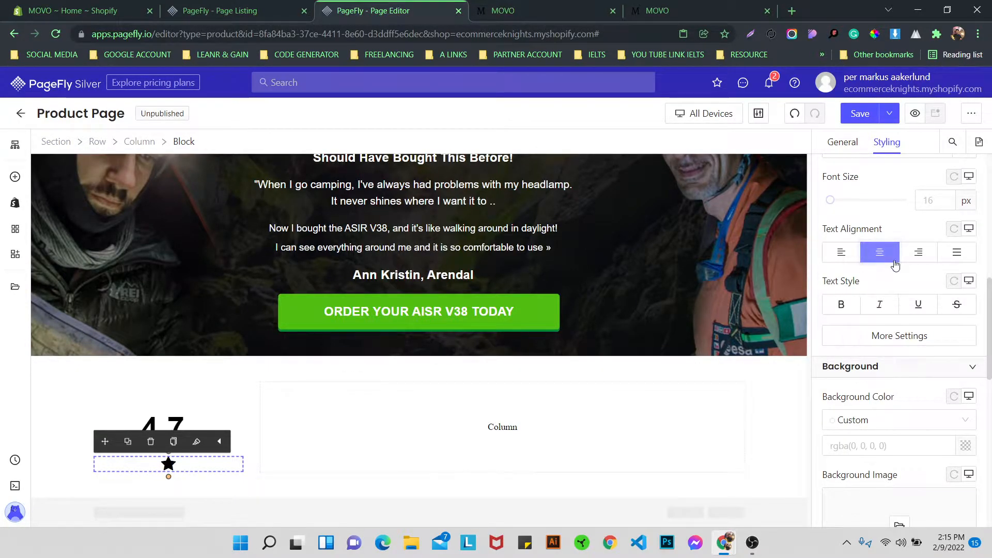
# - Set the star icon's content color to the previously copied hex value FACA15
pyautogui.click(169, 465)
pyautogui.scroll(4, 957, 258)
pyautogui.scroll(5, 956, 259)
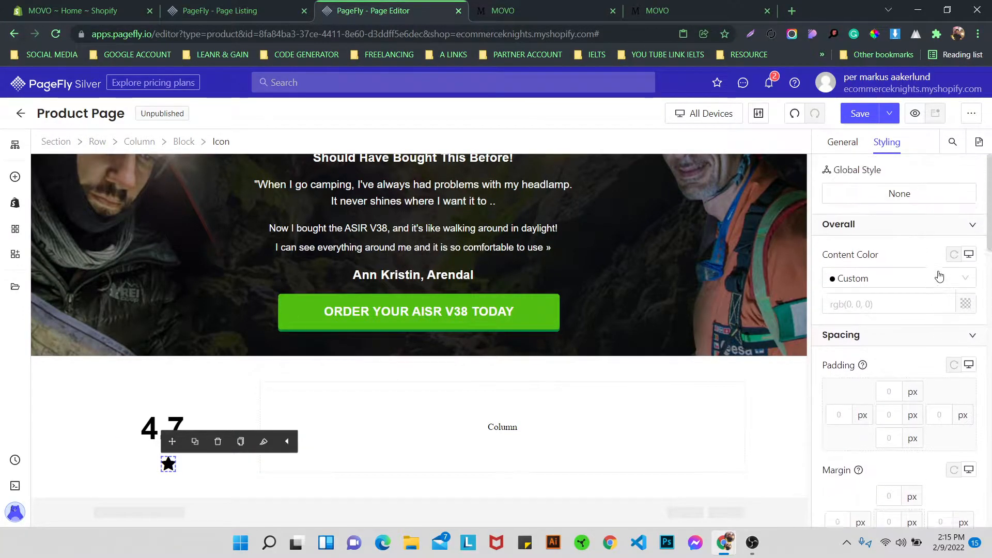
pyautogui.click(966, 309)
pyautogui.click(708, 338)
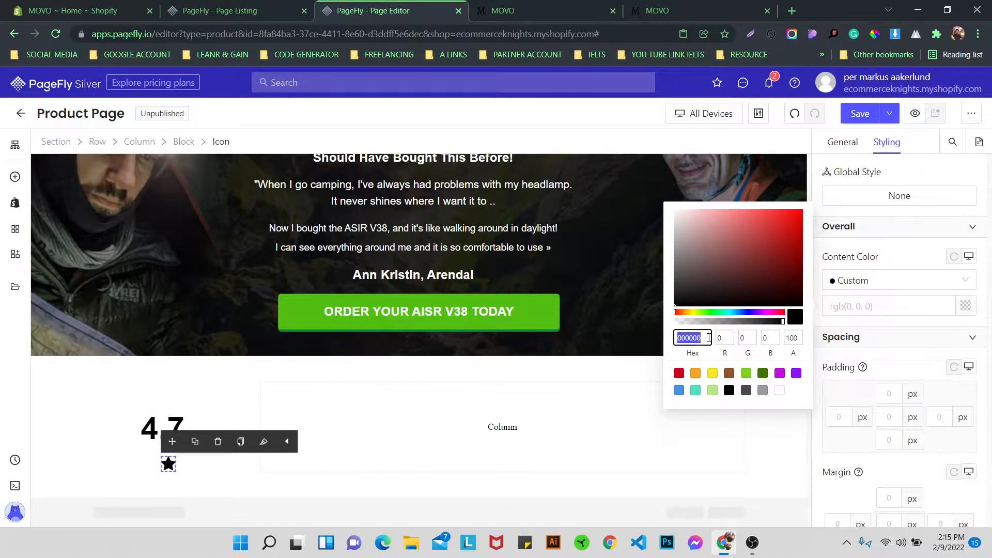
pyautogui.press('super+v')
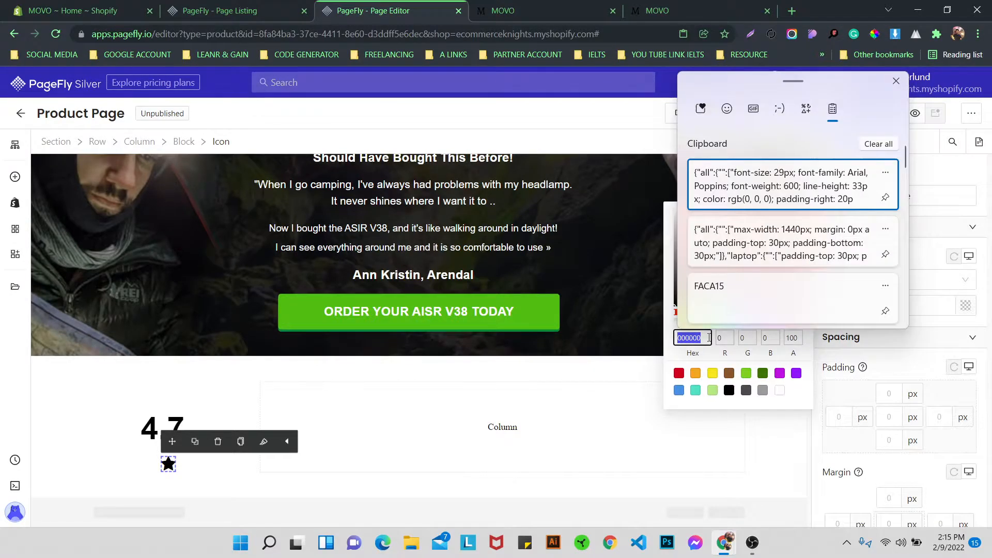
pyautogui.click(742, 289)
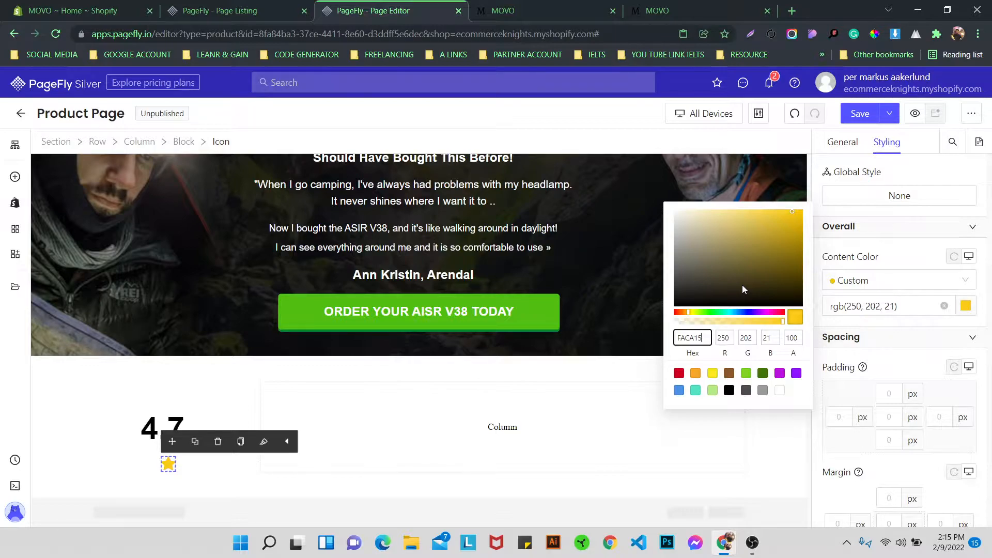
pyautogui.scroll(-5, 953, 277)
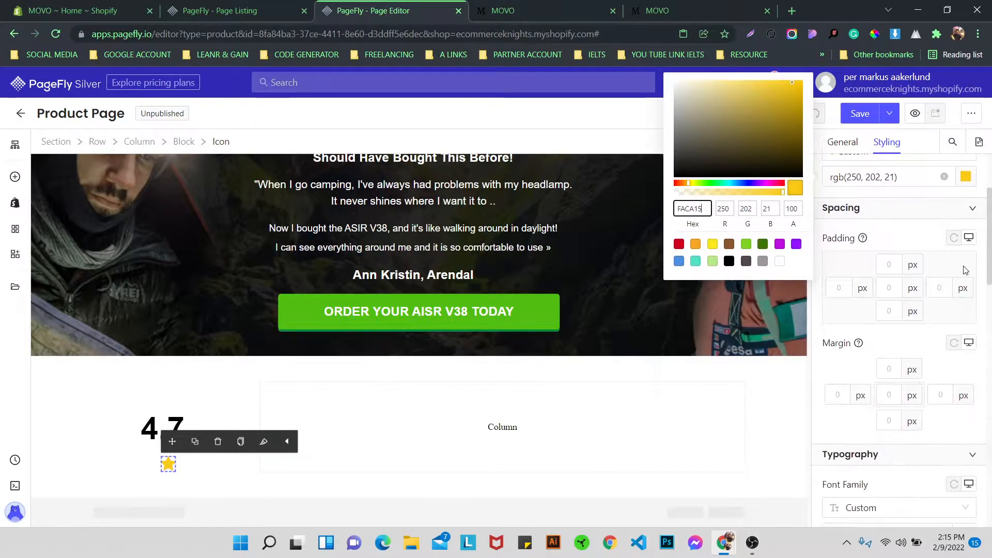
pyautogui.scroll(-1, 948, 264)
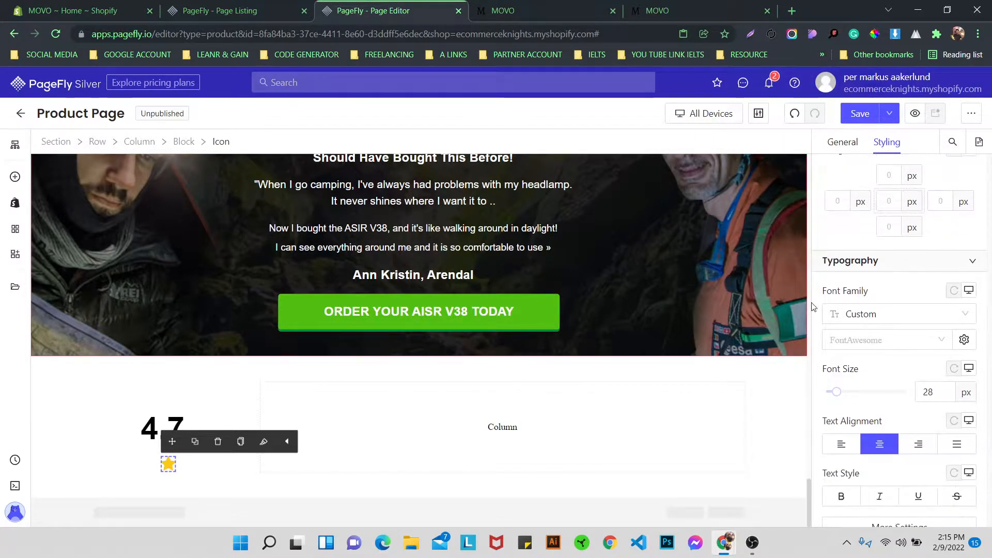
pyautogui.click(196, 443)
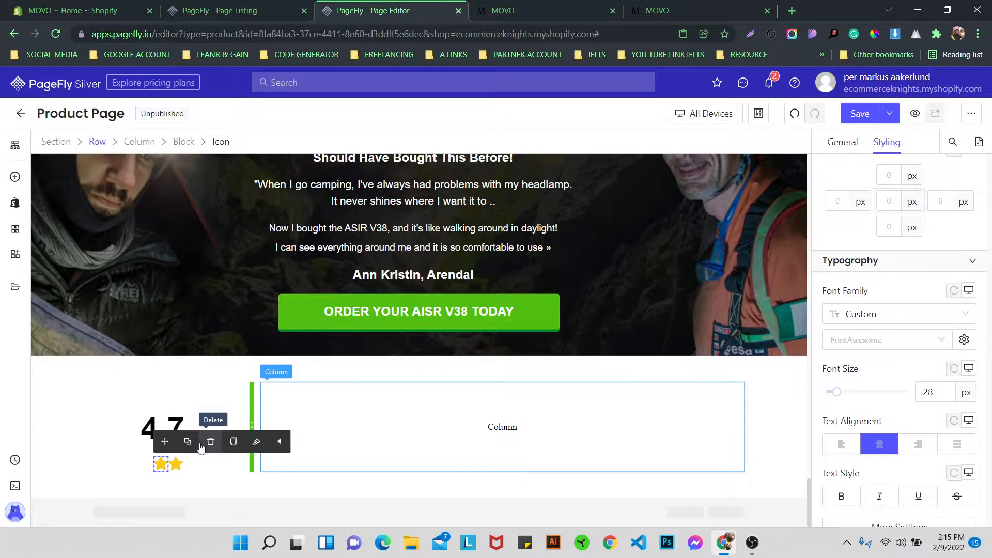
pyautogui.click(795, 113)
# - Set the right margin of the star's block to 2 px
pyautogui.scroll(3, 882, 215)
pyautogui.click(941, 332)
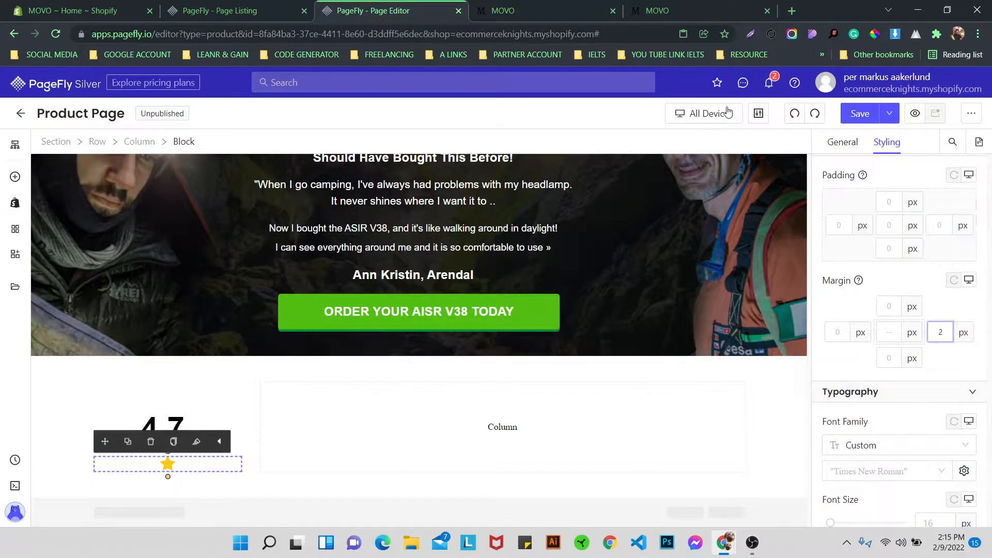
# - Set the star icon's font size to 22 px for the Mobile view only, and return to the All Devices view
pyautogui.click(711, 113)
pyautogui.click(705, 200)
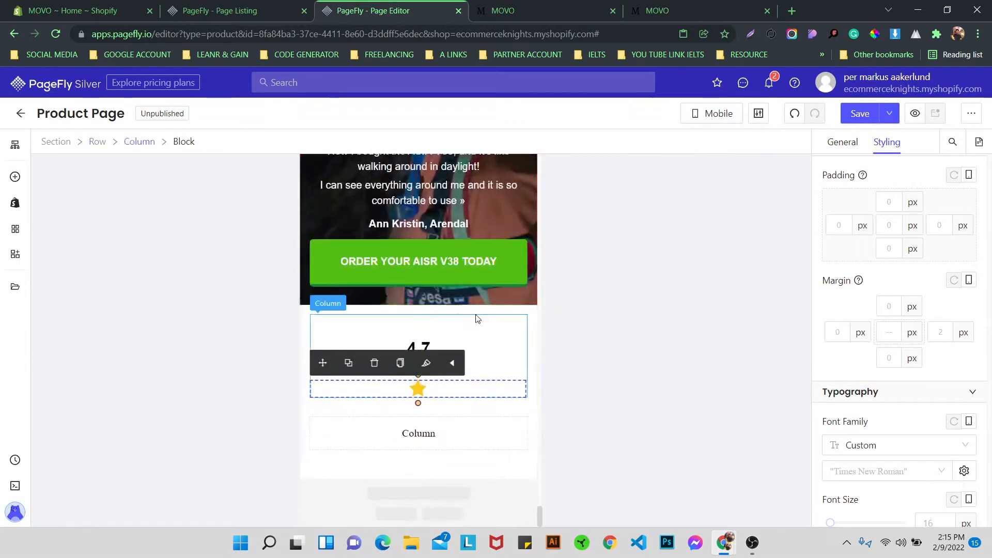
pyautogui.scroll(-3, 944, 323)
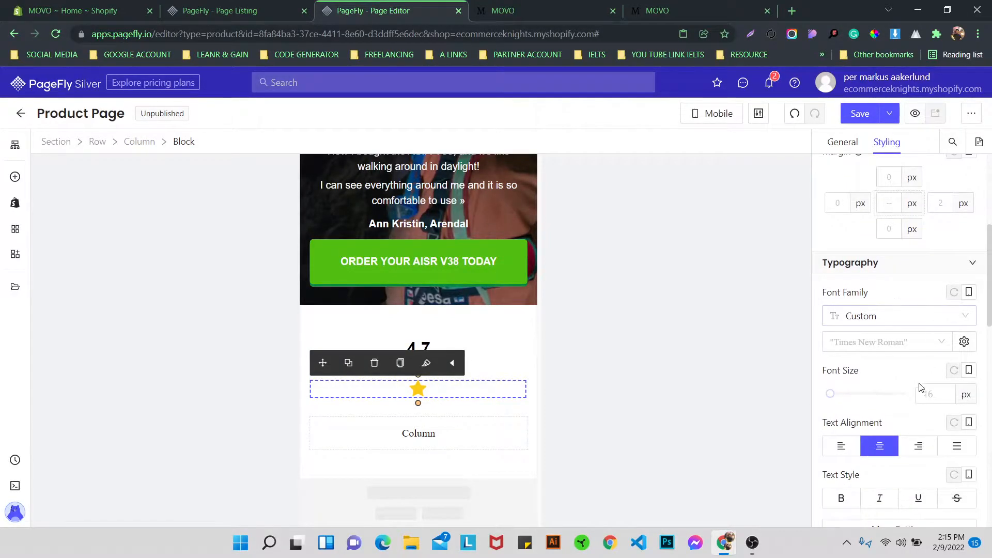
pyautogui.click(418, 388)
pyautogui.click(936, 457)
pyautogui.write('22')
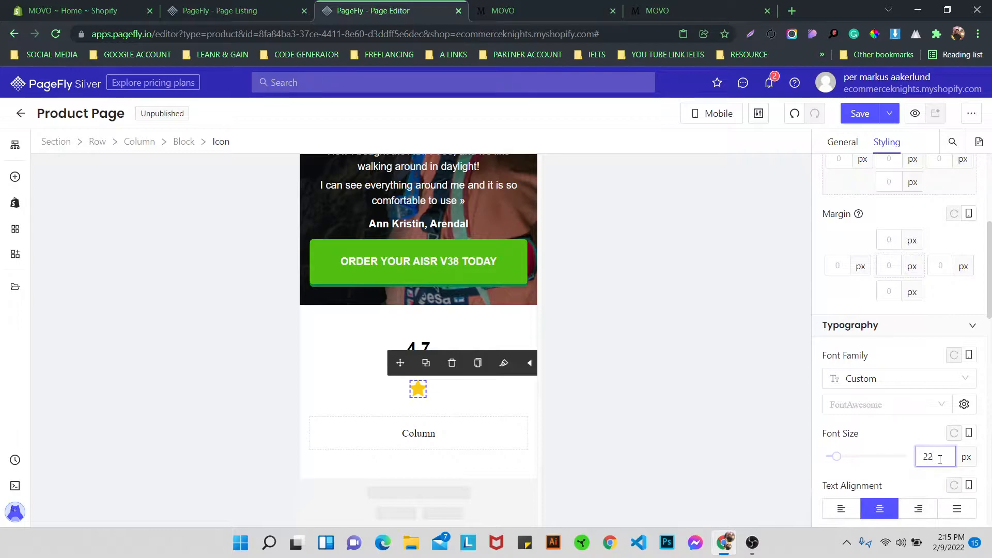
pyautogui.click(707, 114)
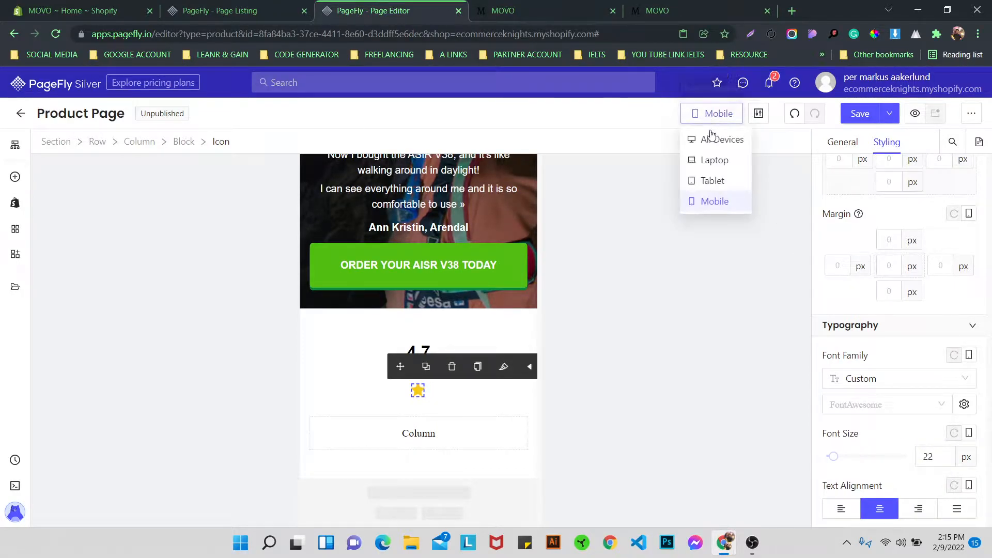
pyautogui.click(713, 141)
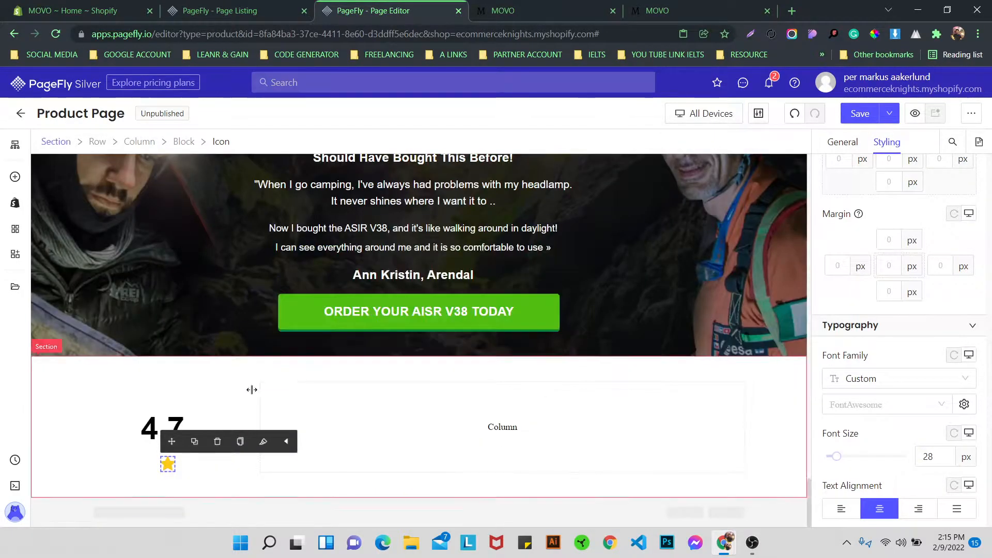
# - Duplicate the yellow star icon until five stars stand in a row under the 4.7 heading
pyautogui.click(186, 448)
pyautogui.click(180, 444)
pyautogui.click(175, 442)
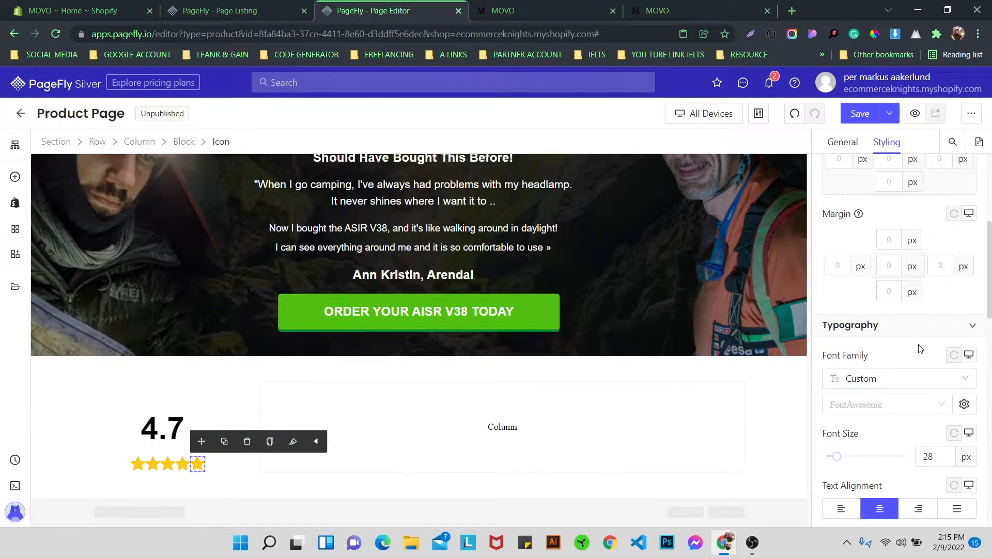
# - Set the font size of the fifth star icon to 18 px
pyautogui.scroll(-1, 920, 349)
pyautogui.write('18')
pyautogui.click(917, 360)
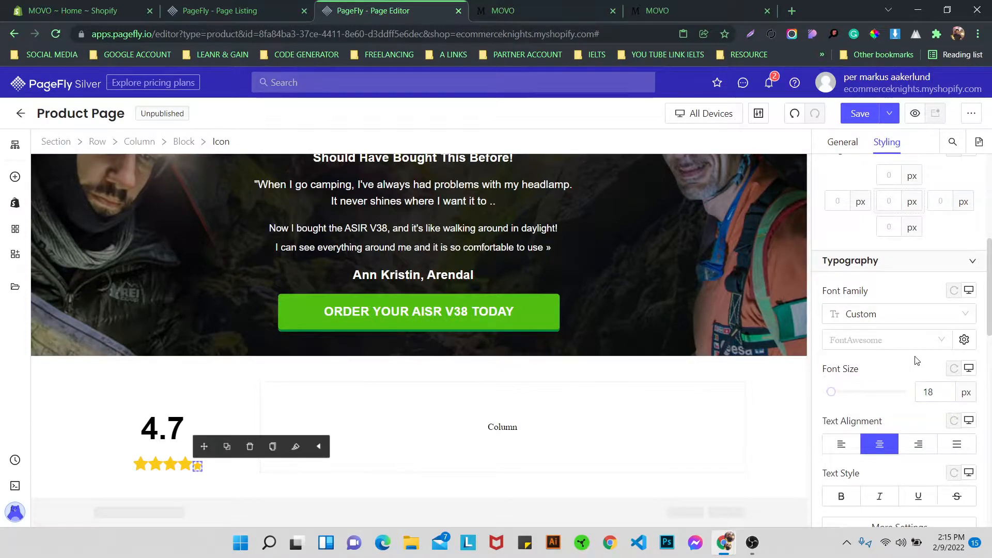
# - Search the icon library for "sta" and change the fifth star to the outlined half-filled star icon
pyautogui.scroll(5, 914, 326)
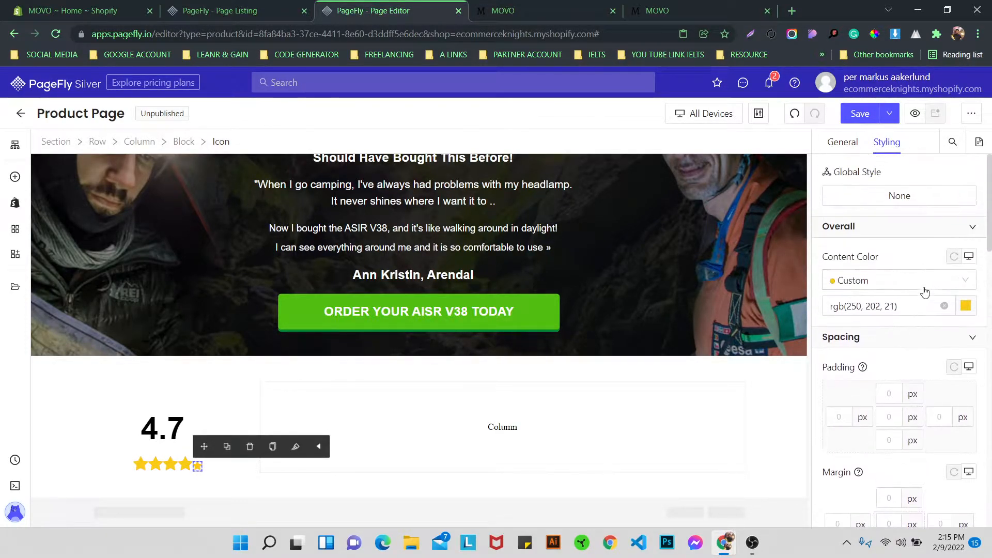
pyautogui.click(843, 144)
pyautogui.click(965, 217)
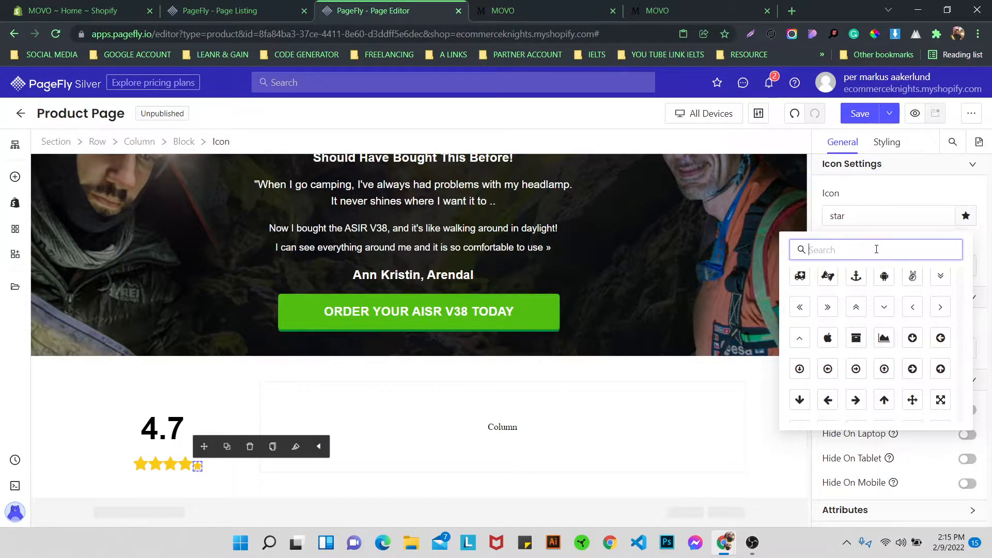
pyautogui.write('ST')
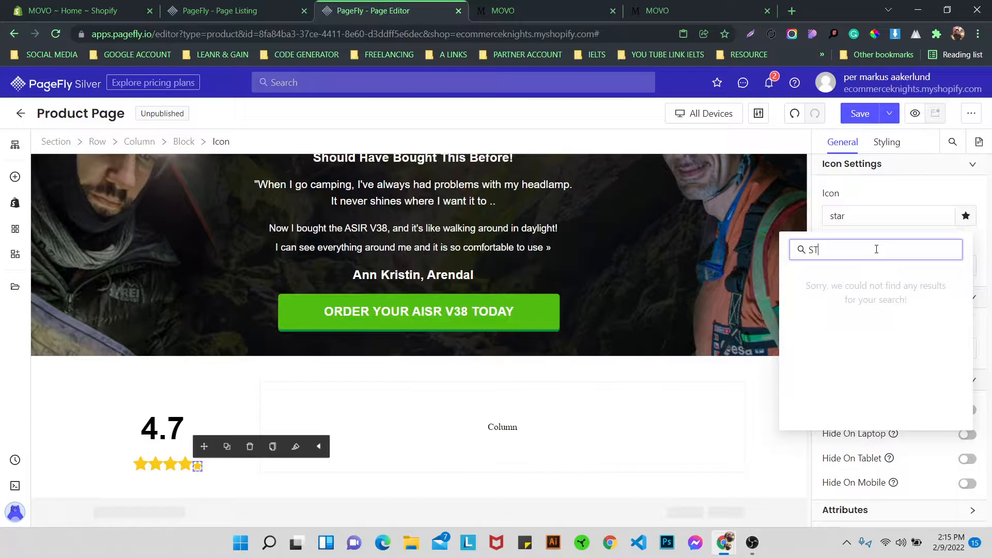
pyautogui.press('BackSpace')
pyautogui.press('BackSpace')
pyautogui.write('a')
pyautogui.press('BackSpace')
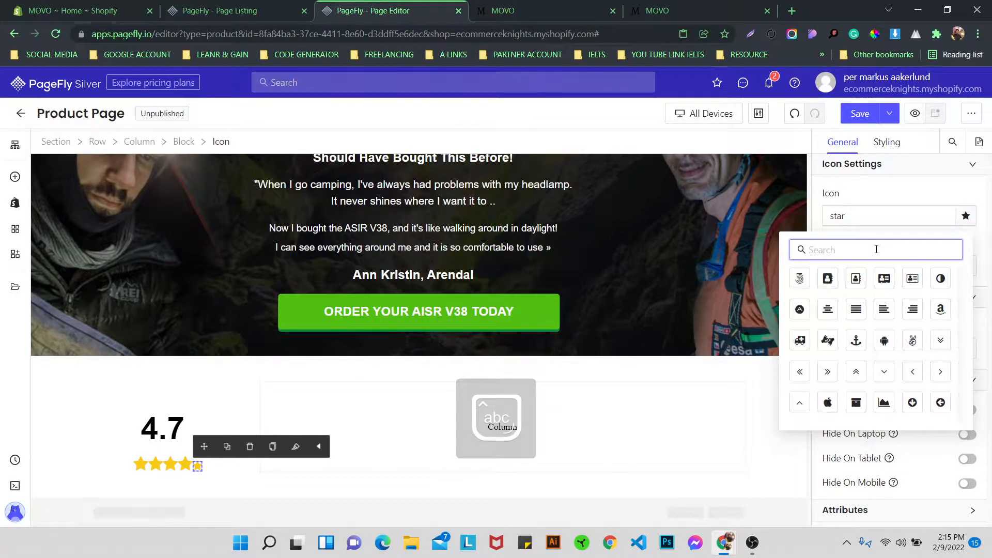
pyautogui.write('st')
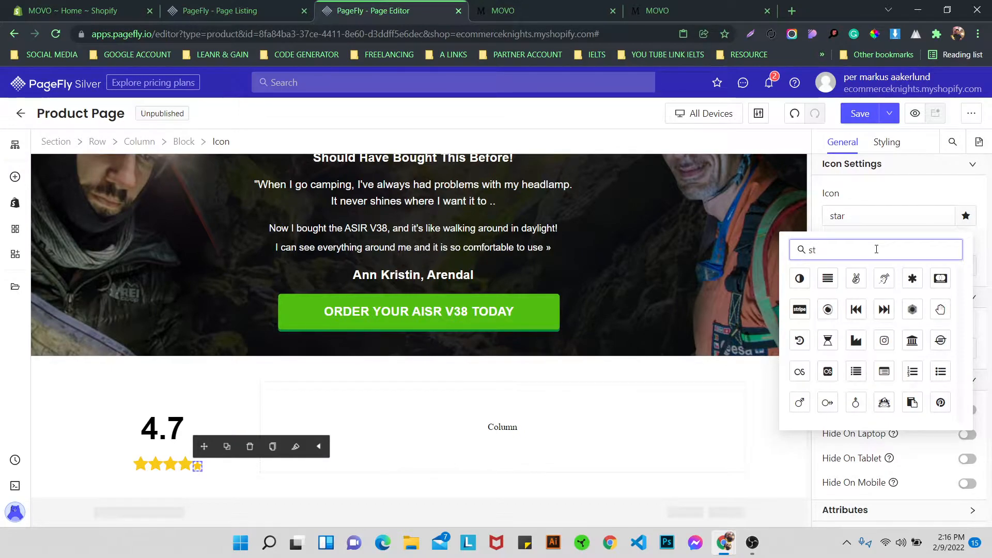
pyautogui.write('a')
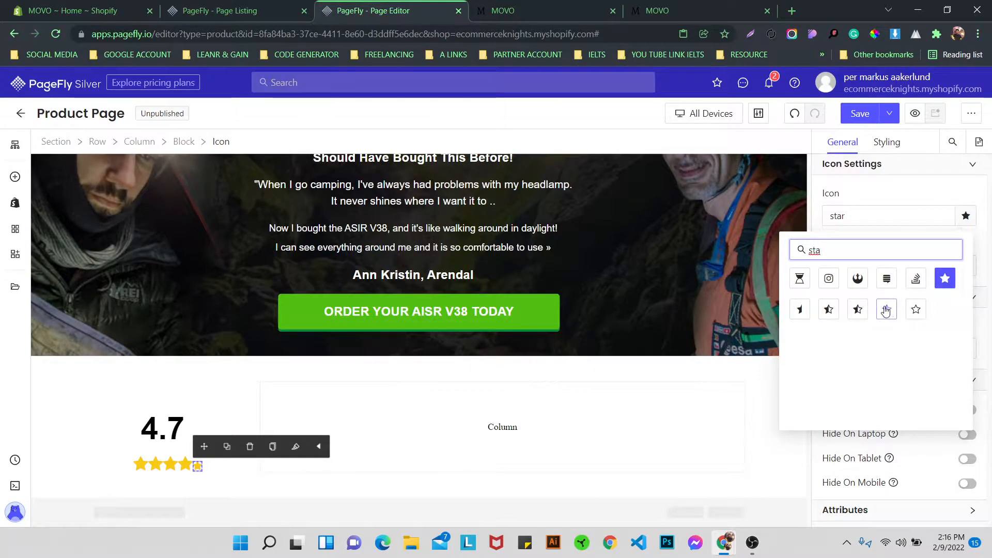
pyautogui.hotkey('alt', 'Tab')
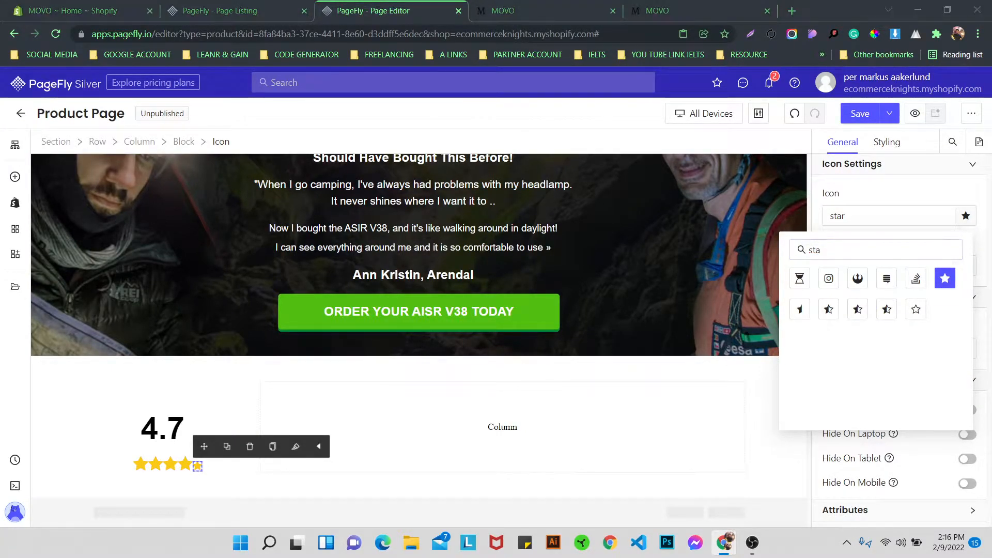
pyautogui.click(858, 309)
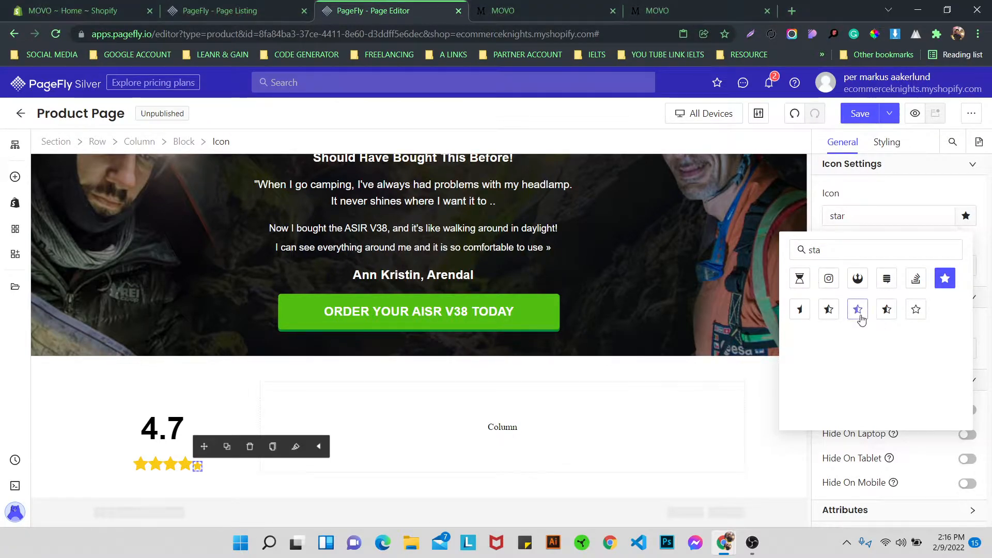
pyautogui.click(91, 400)
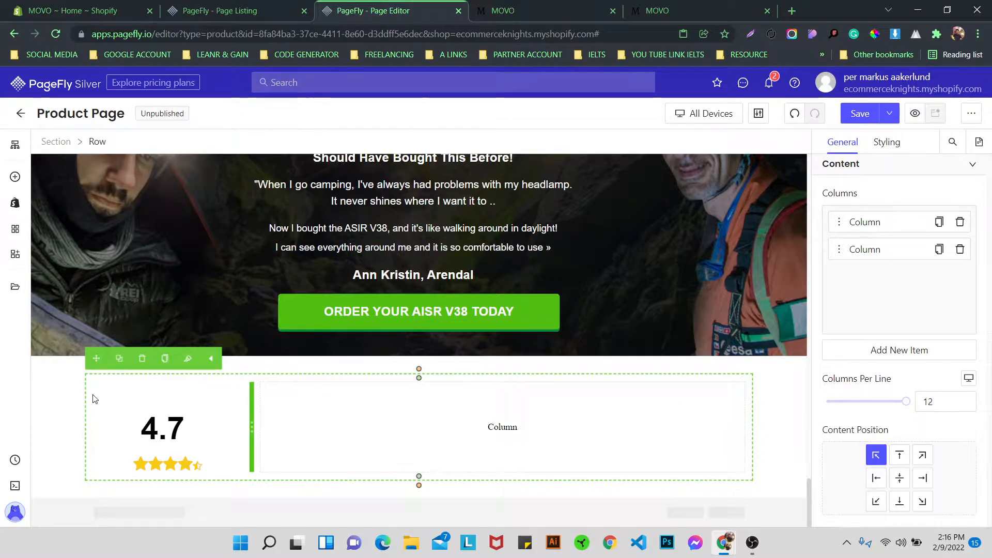
# - Set the size of the half-filled fifth star icon to 20 px
pyautogui.click(198, 472)
pyautogui.scroll(-1, 947, 319)
pyautogui.click(940, 252)
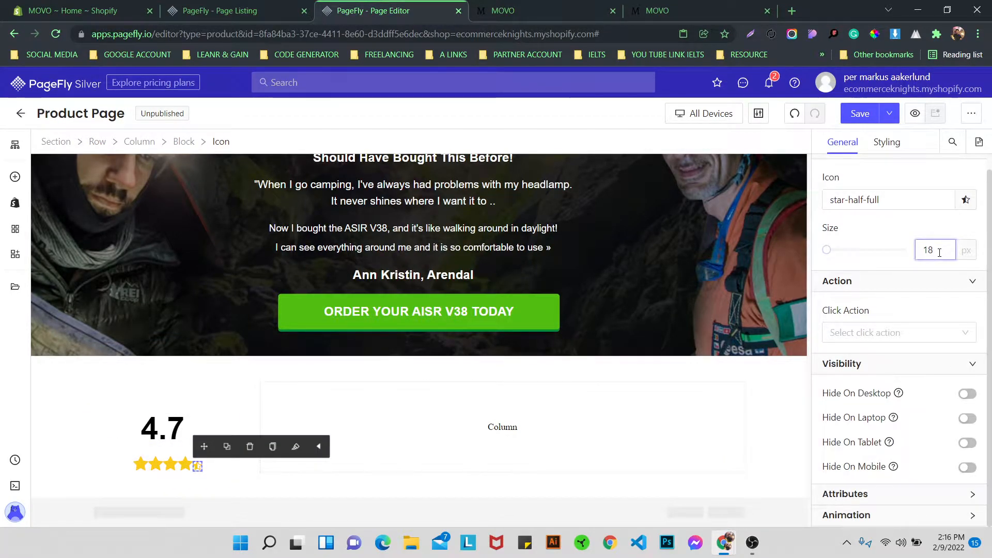
pyautogui.click(899, 233)
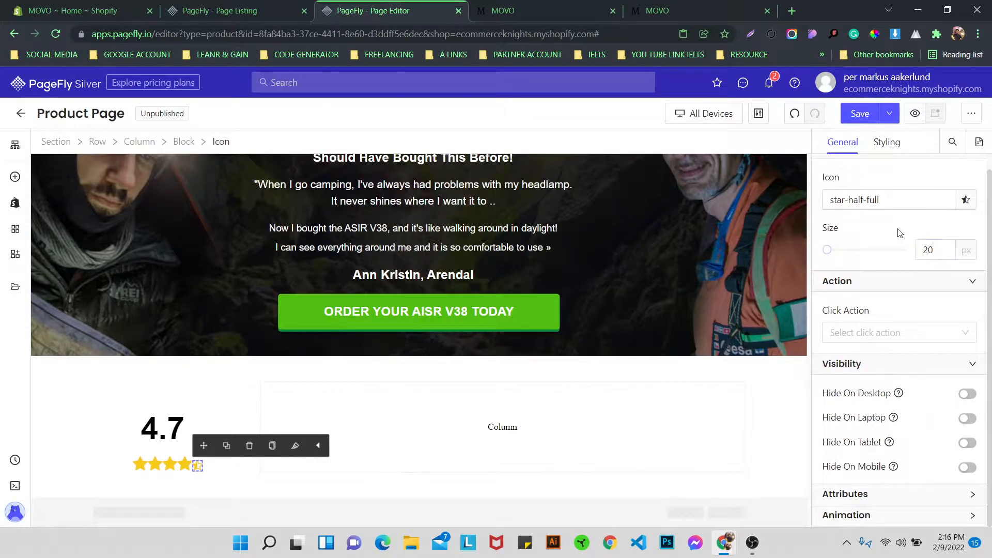
pyautogui.click(55, 405)
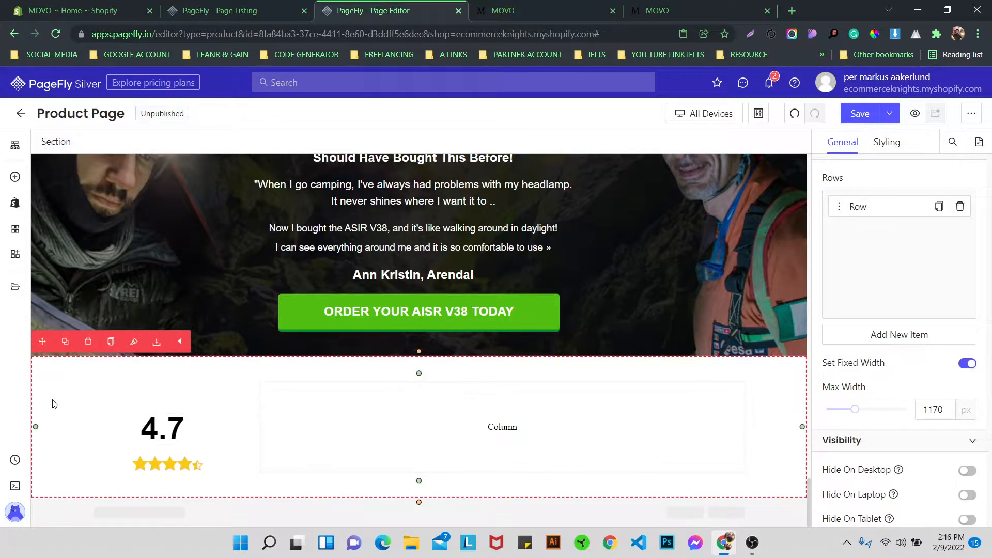
# - Add a plain paragraph element to the rating column near the star row
pyautogui.click(15, 177)
pyautogui.moveTo(104, 383)
pyautogui.moveTo(253, 165); pyautogui.dragTo(186, 468)
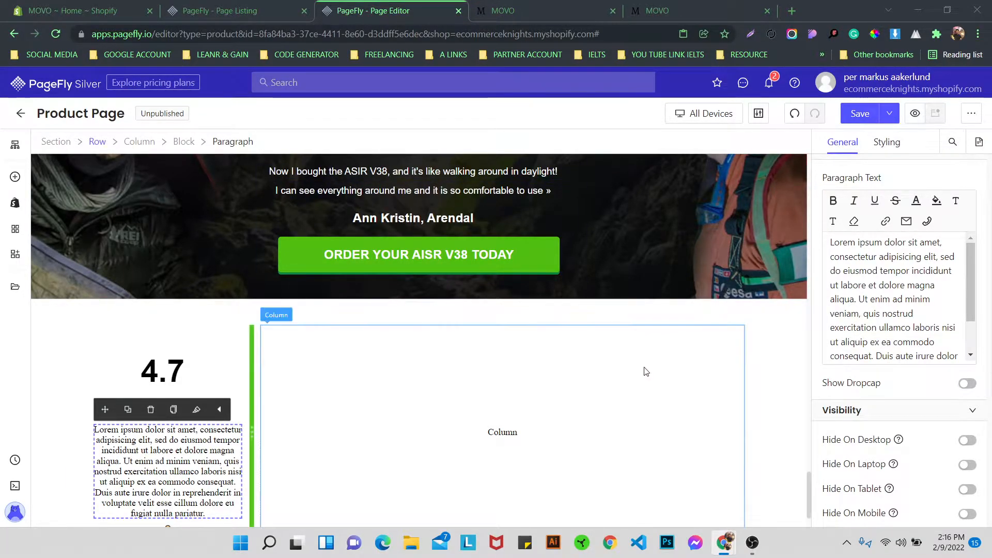
# - Copy the styles of the "35% discount" paragraph in the first bundle card
pyautogui.click(414, 190)
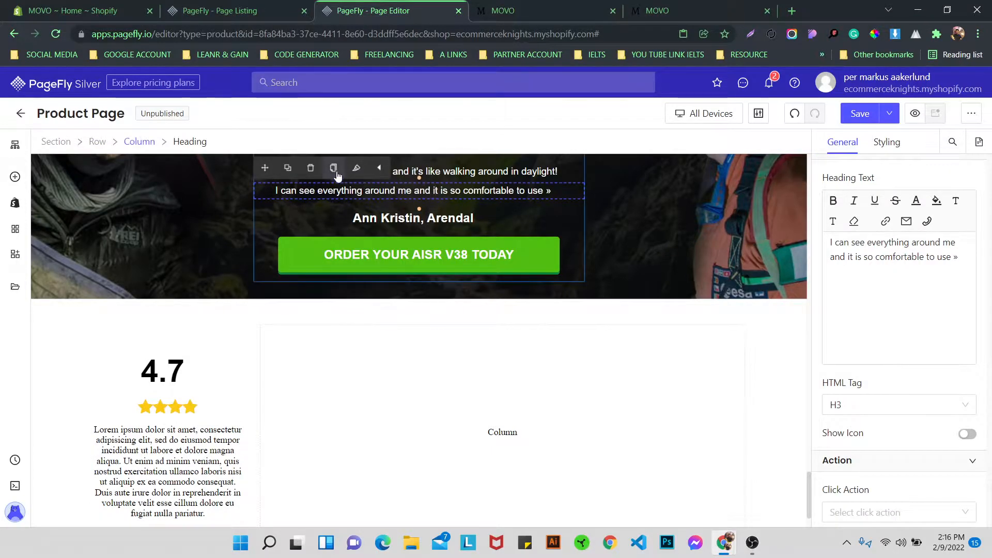
pyautogui.scroll(10, 362, 275)
pyautogui.scroll(15, 322, 292)
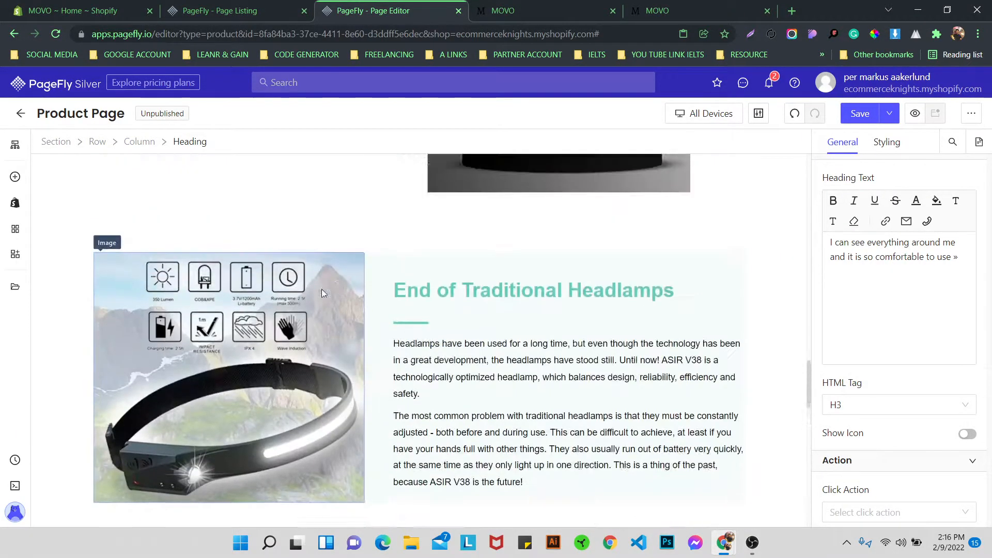
pyautogui.scroll(4, 318, 300)
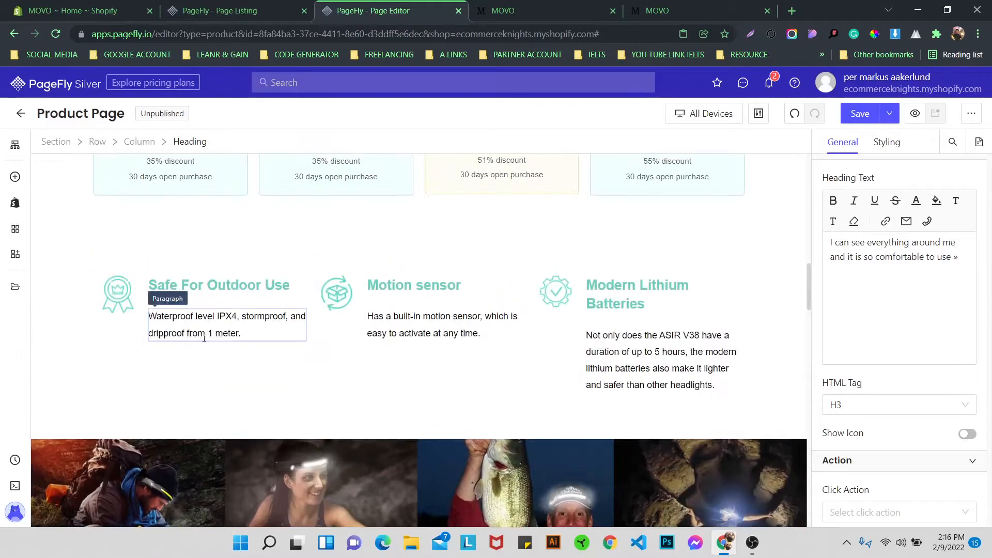
pyautogui.click(181, 333)
pyautogui.click(170, 319)
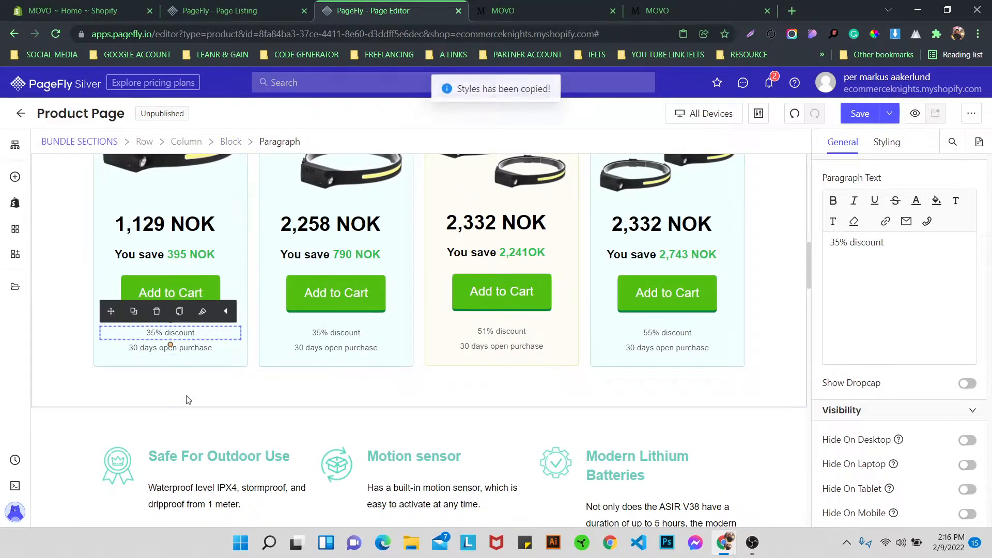
# - Paste the copied styles onto the new rating paragraph and move it out of the star block to sit below all five stars
pyautogui.scroll(-20, 188, 395)
pyautogui.scroll(-8, 186, 397)
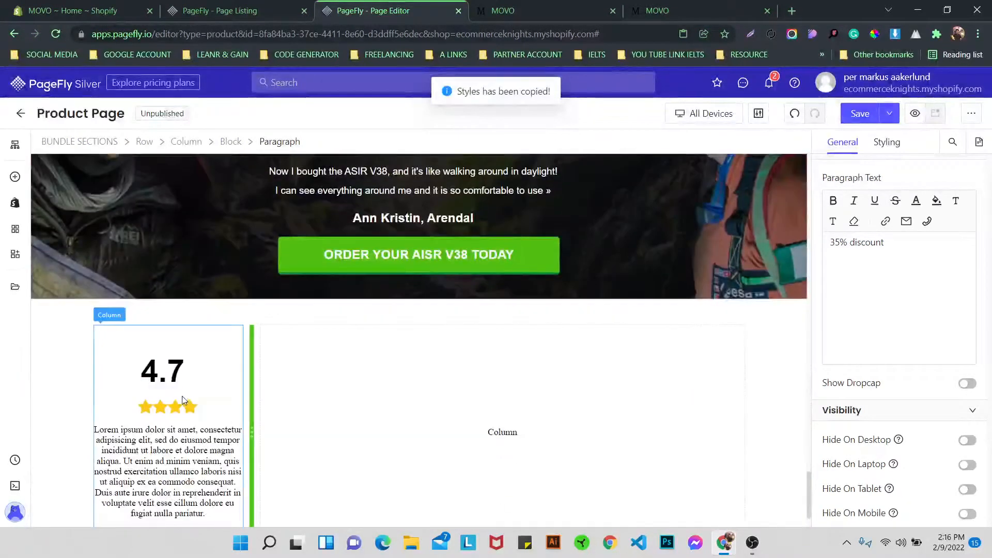
pyautogui.click(176, 383)
pyautogui.click(192, 345)
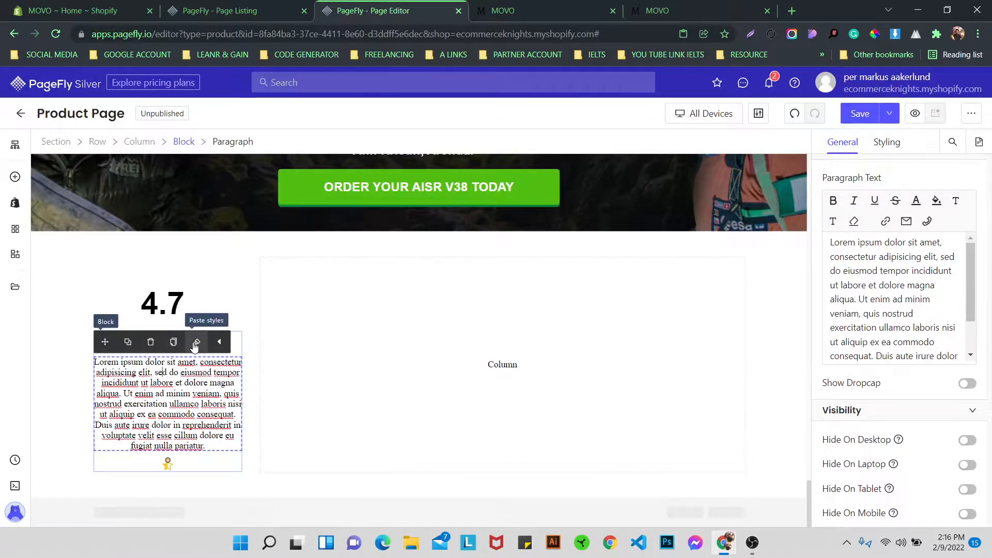
pyautogui.click(111, 374)
pyautogui.moveTo(105, 338); pyautogui.dragTo(175, 487)
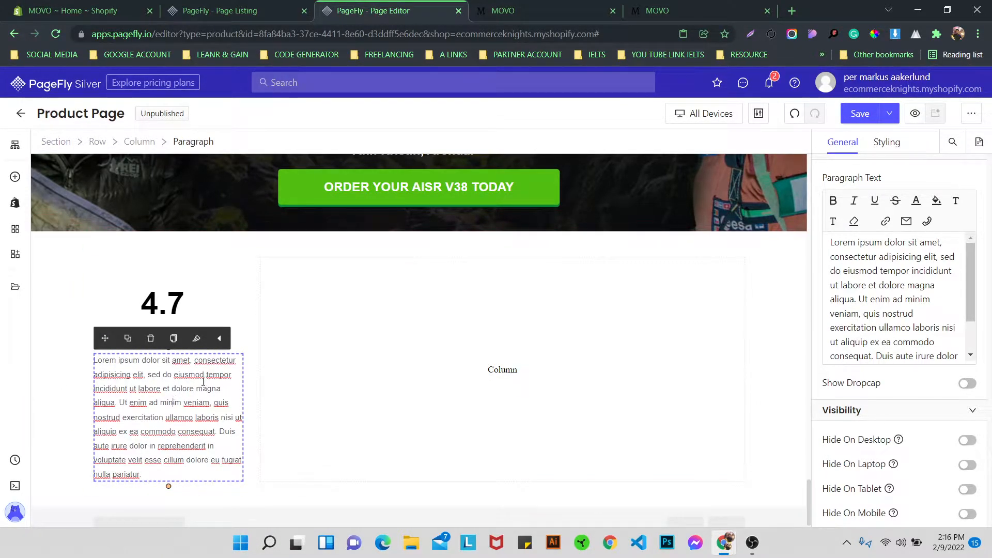
# - Replace the placeholder text of the paragraph under the stars with "Vurderunger"
pyautogui.click(339, 343)
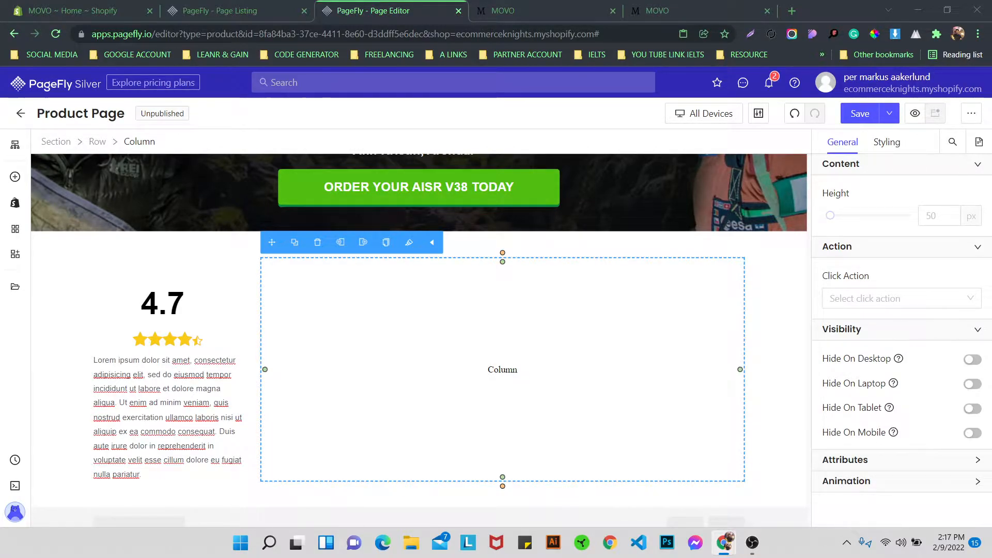
pyautogui.tripleClick(159, 389)
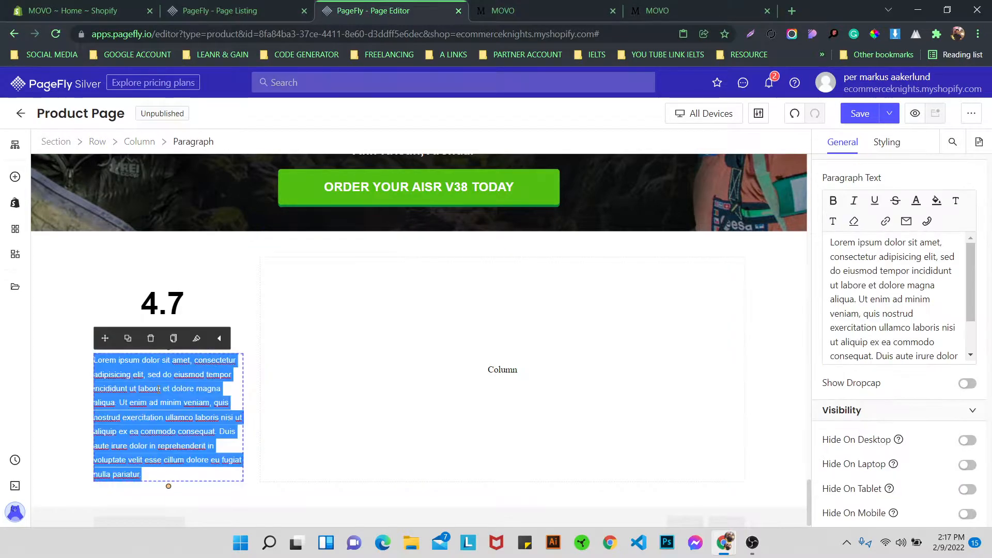
pyautogui.write('V')
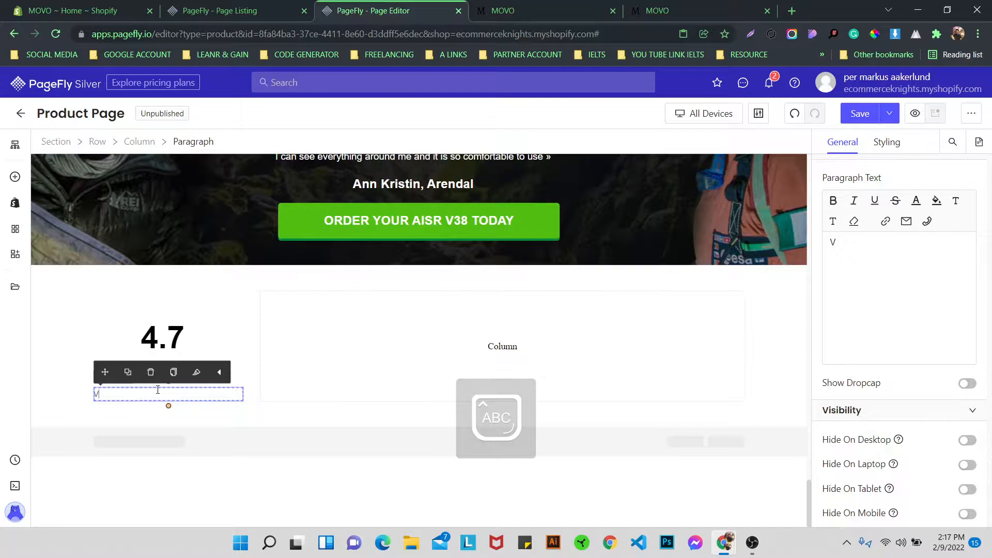
pyautogui.write('URDERINGER')
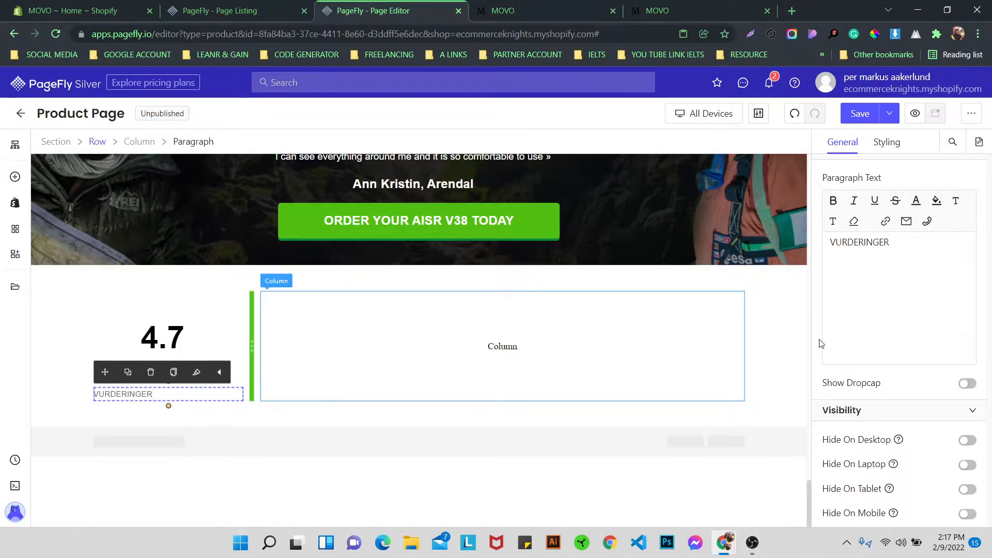
pyautogui.doubleClick(859, 244)
pyautogui.press('capslock')
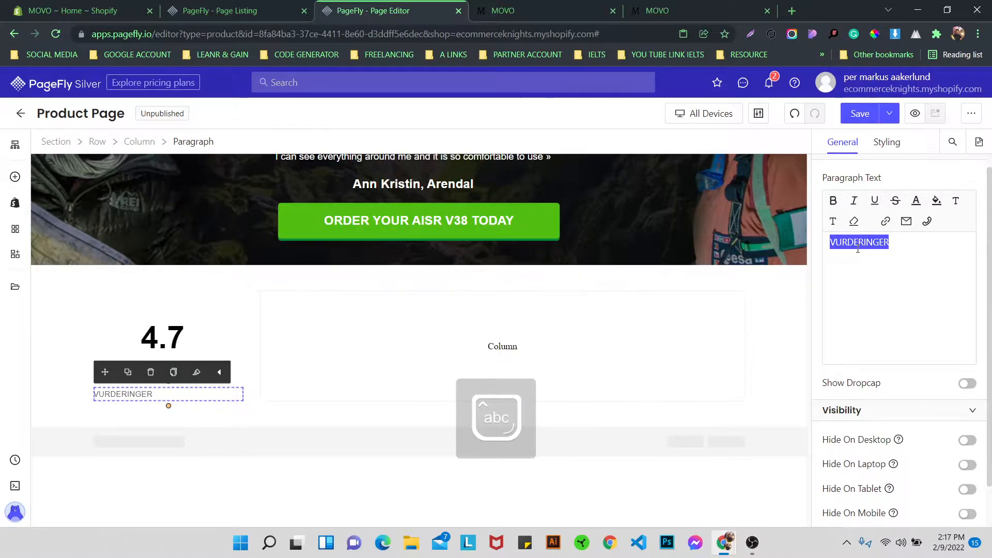
pyautogui.write('Vurderunger')
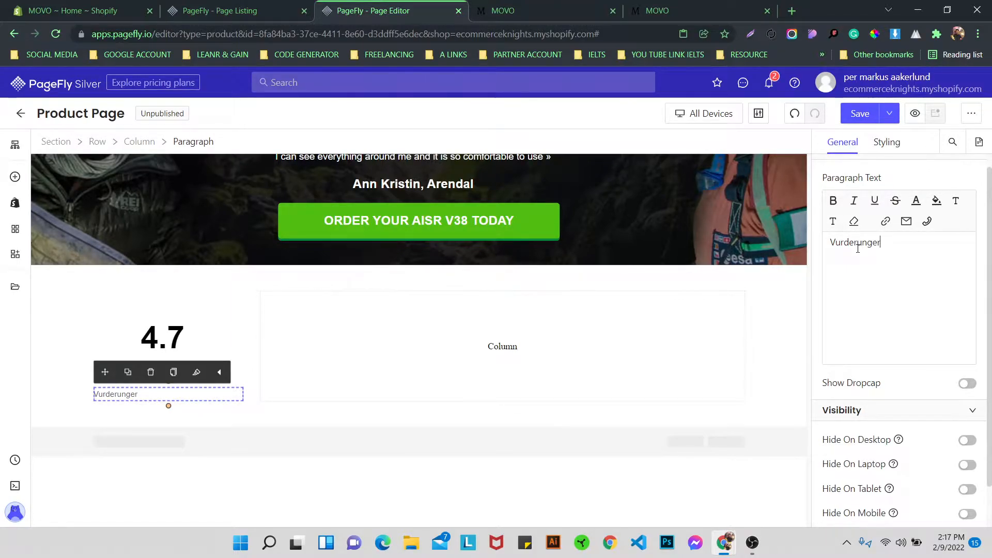
# - Center the text of the "Vurderunger" paragraph
pyautogui.click(886, 142)
pyautogui.scroll(-4, 905, 319)
pyautogui.scroll(-3, 905, 318)
pyautogui.click(884, 235)
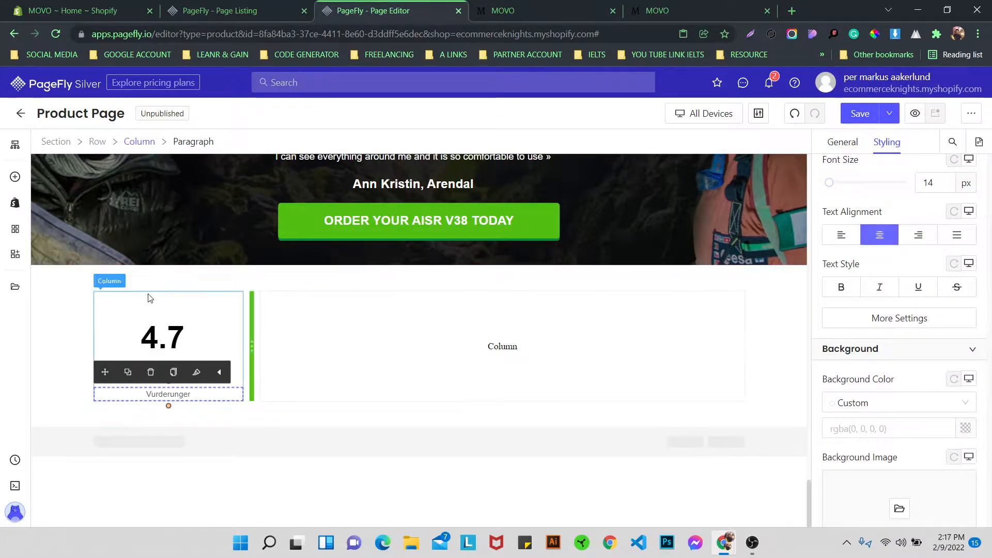
pyautogui.click(62, 311)
# - Set the font size of the "Vurderunger" paragraph to 18 px
pyautogui.click(168, 394)
pyautogui.scroll(-1, 935, 327)
pyautogui.scroll(2, 936, 328)
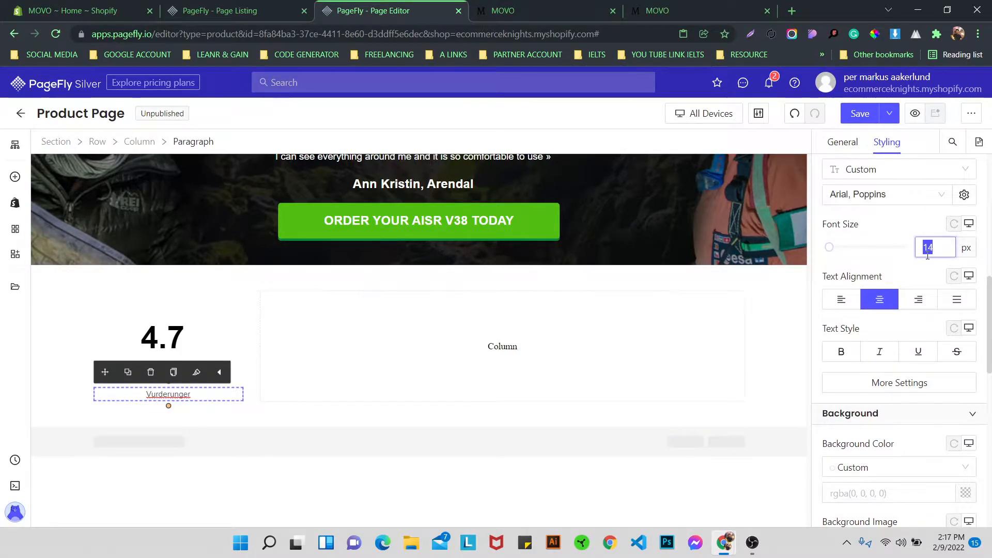
pyautogui.write('18')
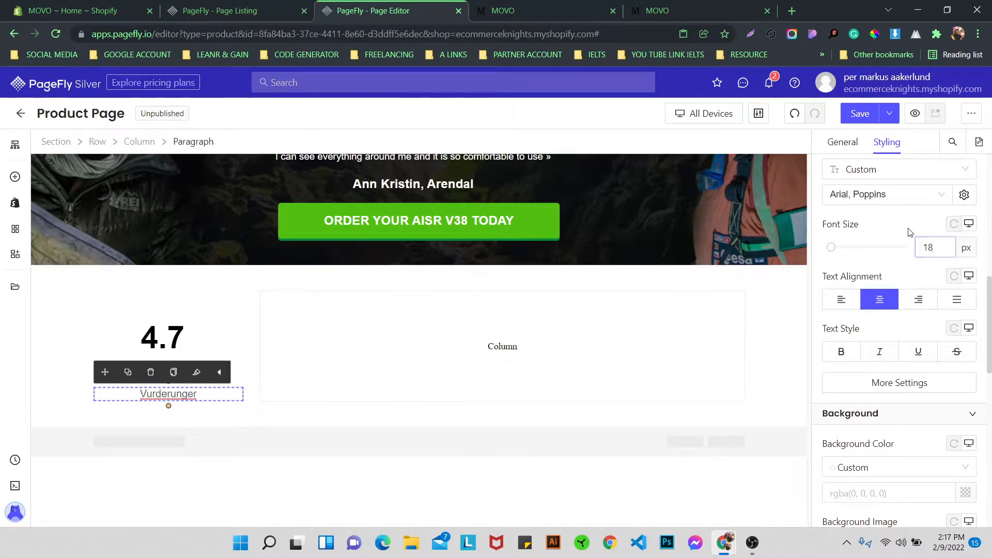
# - Set the column spacing of the rating row to 0 px
pyautogui.click(124, 288)
pyautogui.click(58, 301)
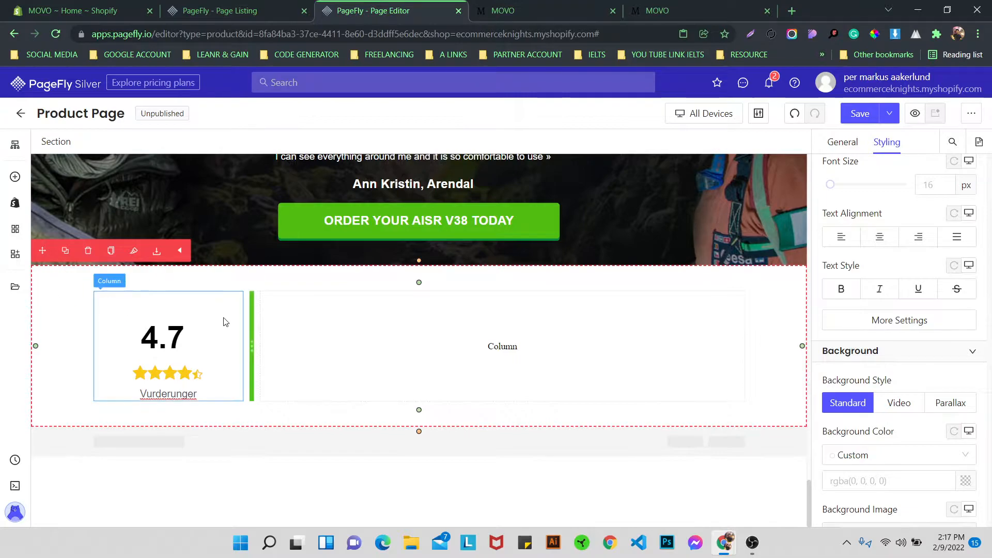
pyautogui.click(237, 294)
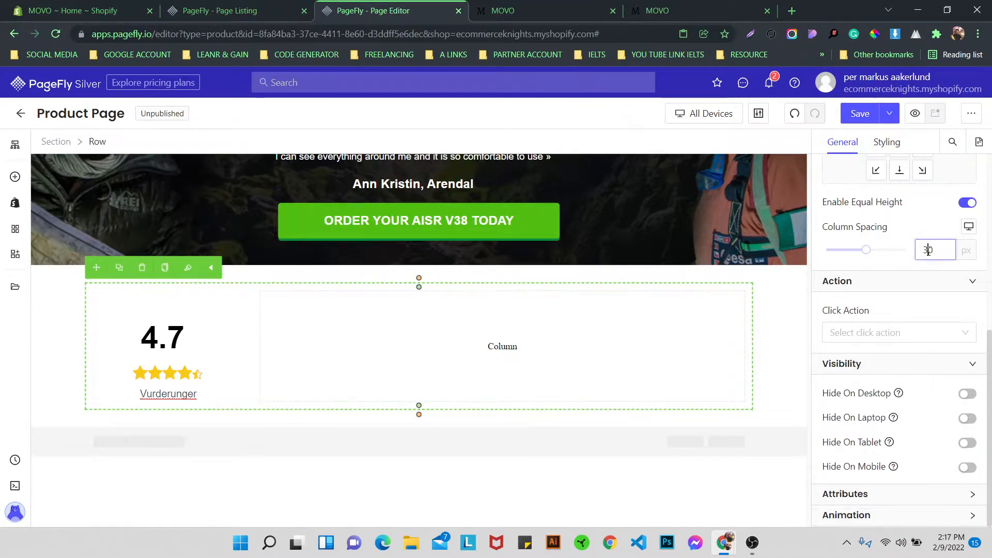
pyautogui.write('0')
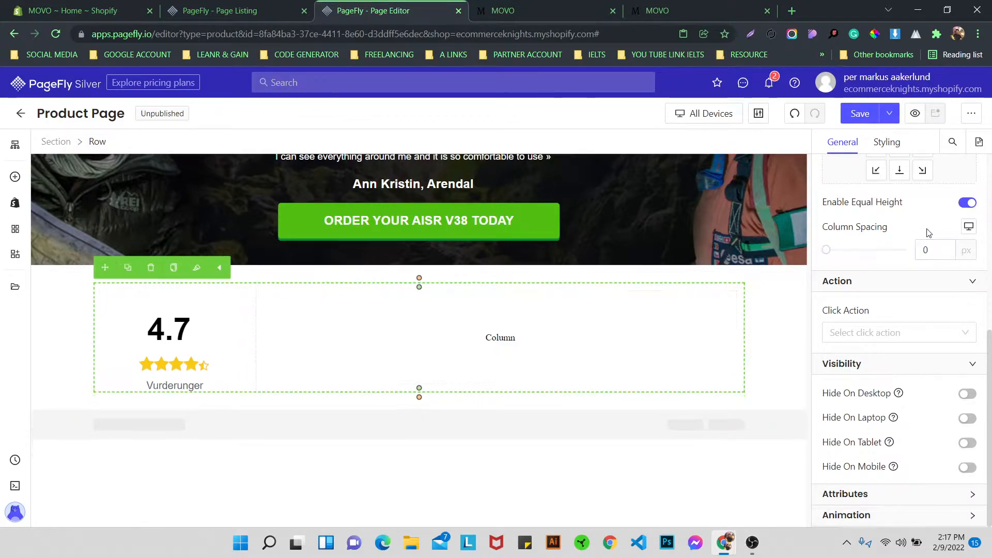
# - Search the elements for "p" and place the thick-bar Progress variant with inside percentages in the empty column beside the rating
pyautogui.click(15, 177)
pyautogui.scroll(-3, 120, 351)
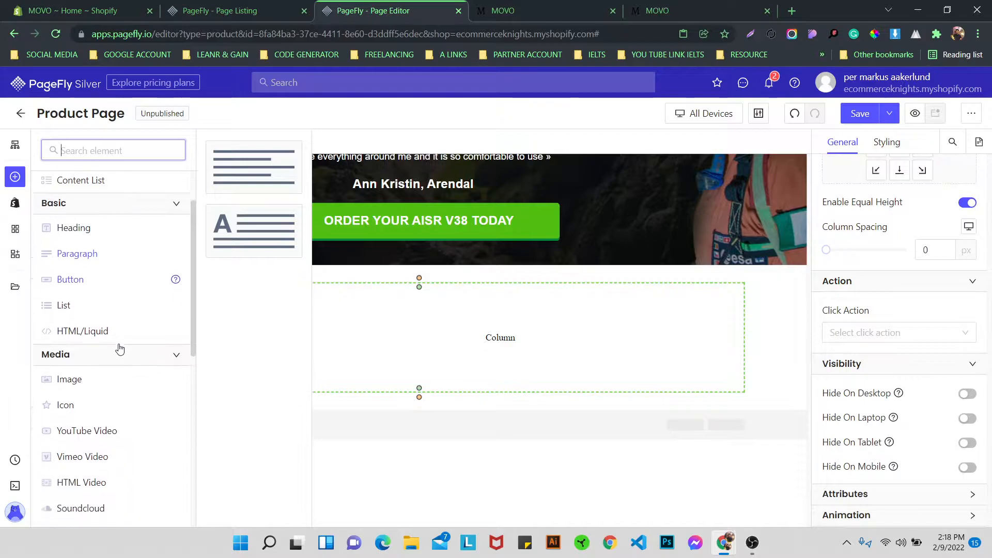
pyautogui.write('p')
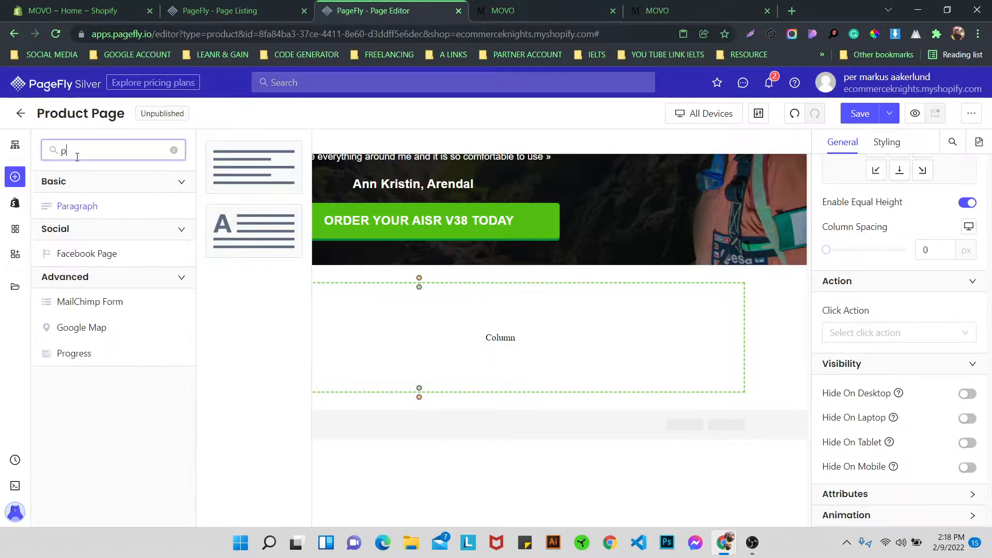
pyautogui.moveTo(79, 352)
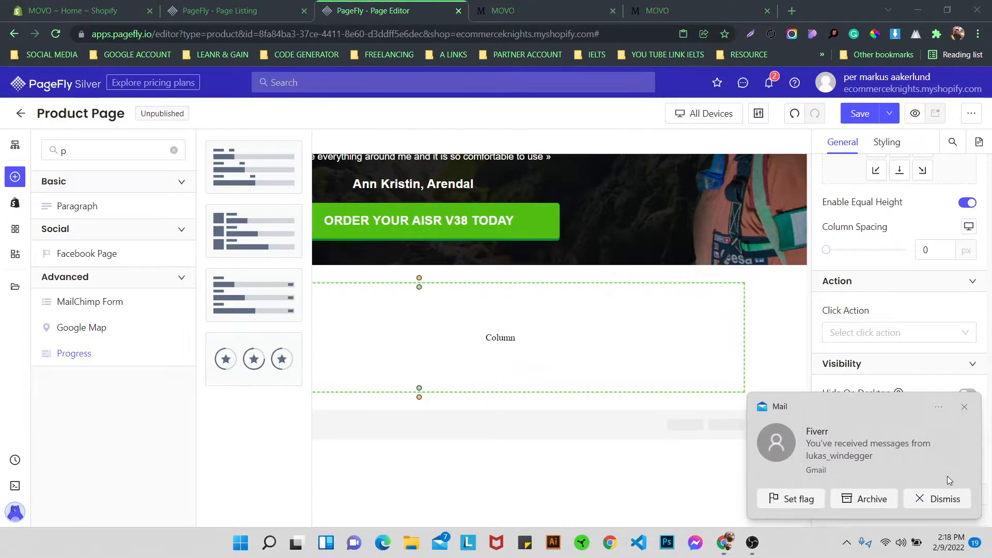
pyautogui.click(944, 499)
pyautogui.moveTo(238, 286); pyautogui.dragTo(414, 402)
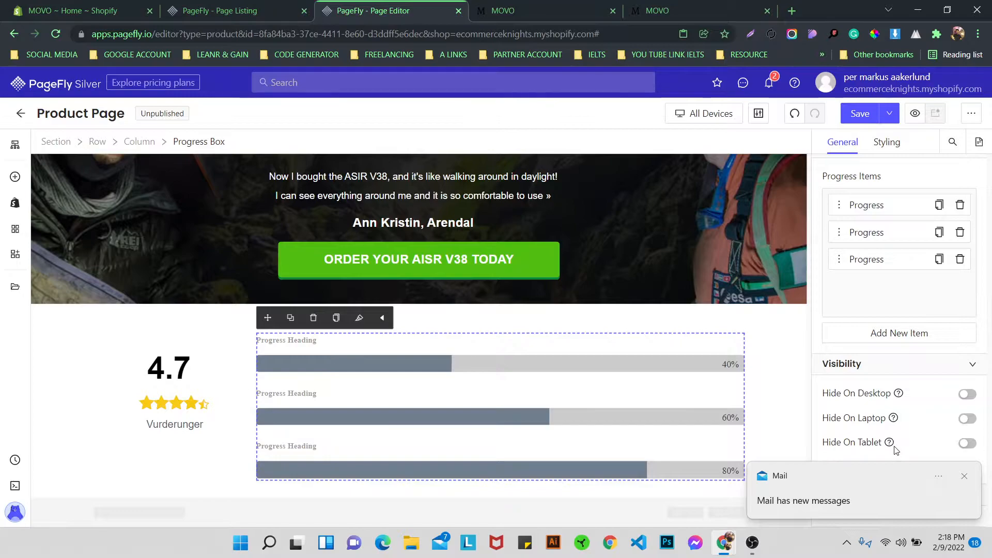
# - Add the thin-bar Progress variant with outside percentages above the existing progress bars
pyautogui.click(14, 177)
pyautogui.moveTo(279, 197); pyautogui.dragTo(438, 331)
pyautogui.scroll(-2, 438, 332)
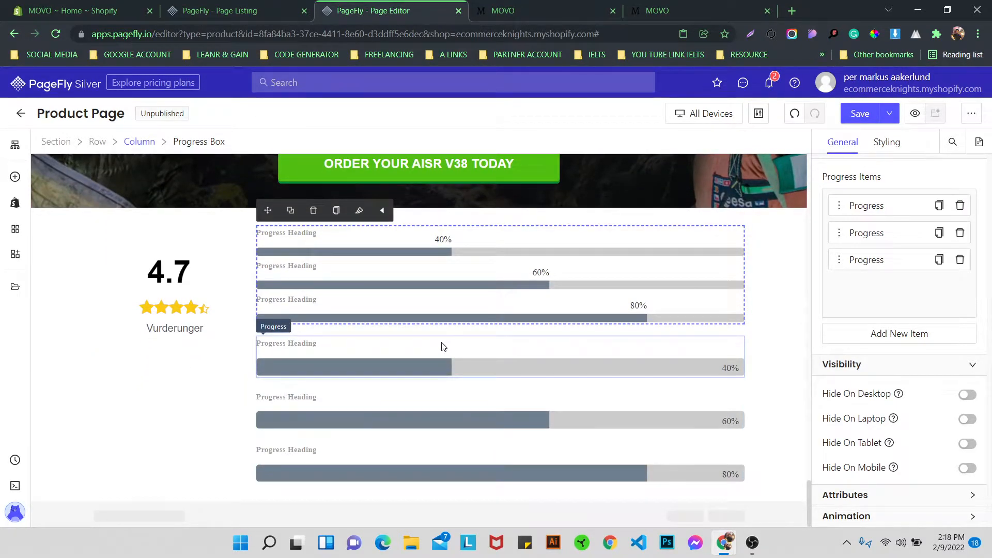
# - Delete the whole thick-bar progress box below the thin-bar one
pyautogui.click(434, 365)
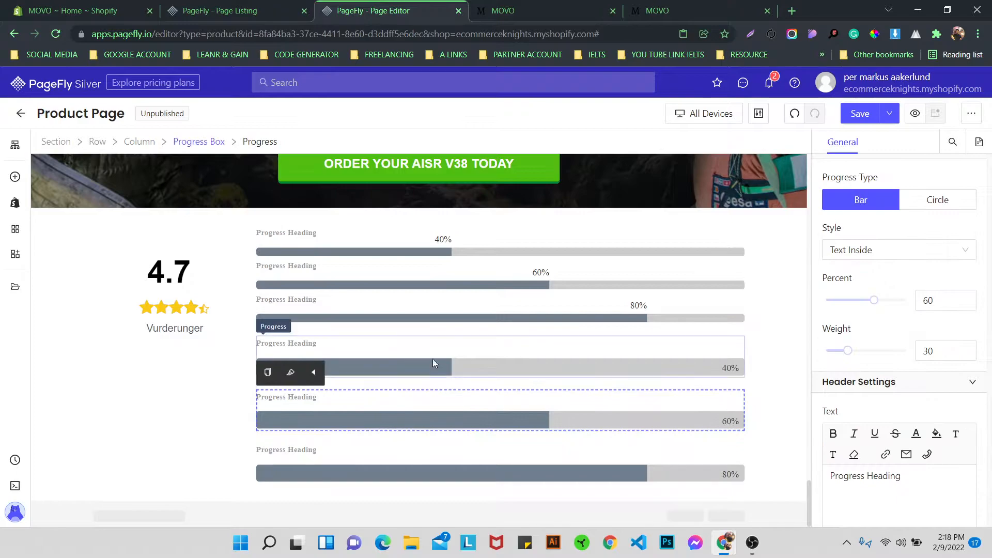
pyautogui.click(199, 144)
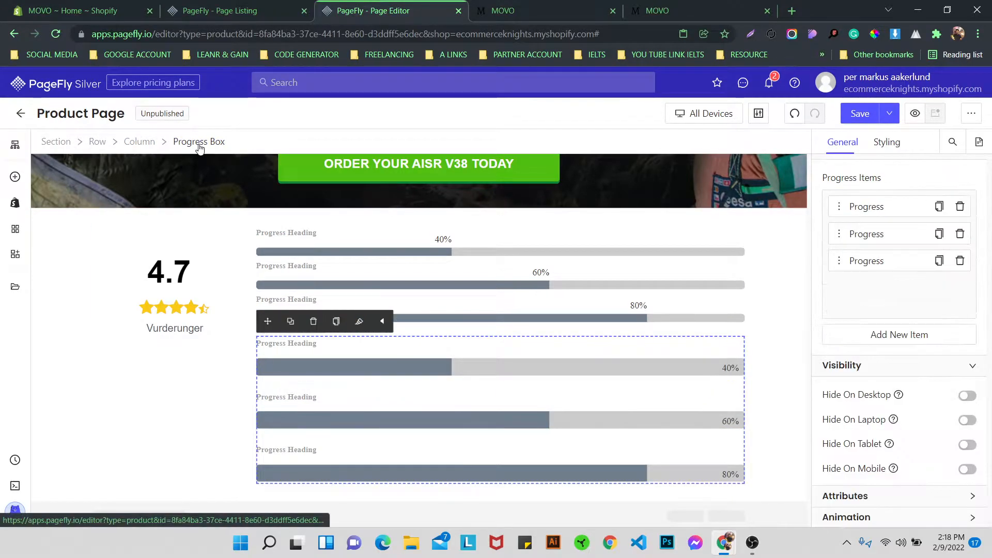
pyautogui.click(313, 321)
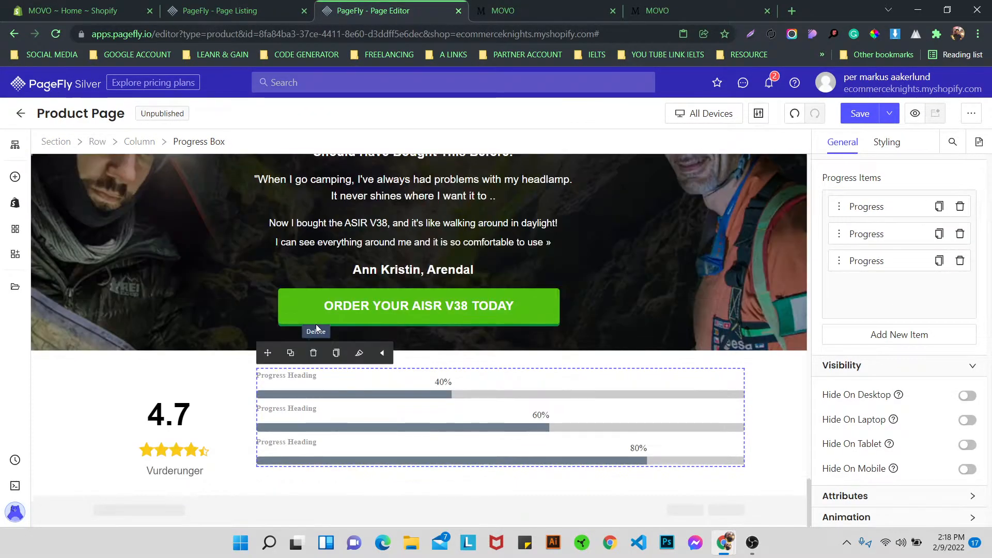
# - Delete the 60% and 80% progress items from the thin-bar progress box
pyautogui.click(343, 386)
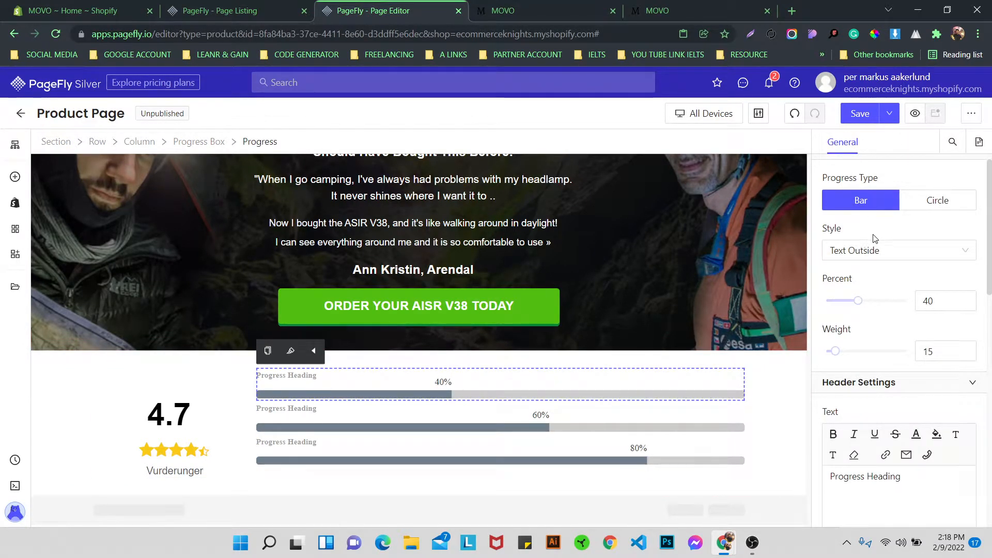
pyautogui.click(202, 142)
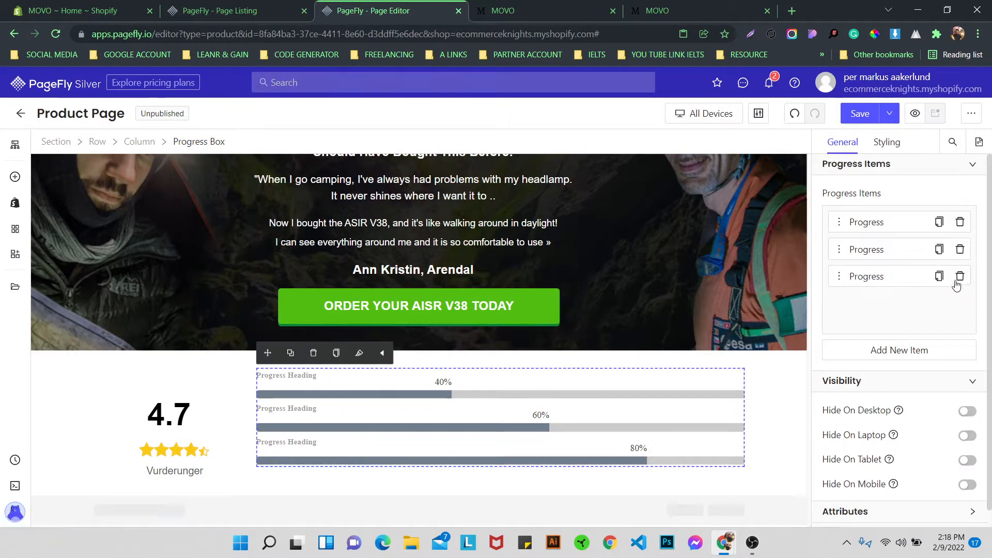
pyautogui.click(960, 277)
pyautogui.click(960, 250)
# - Set the remaining 40% progress bar's style to Text Inside and clear its "Progress Heading" text
pyautogui.click(451, 388)
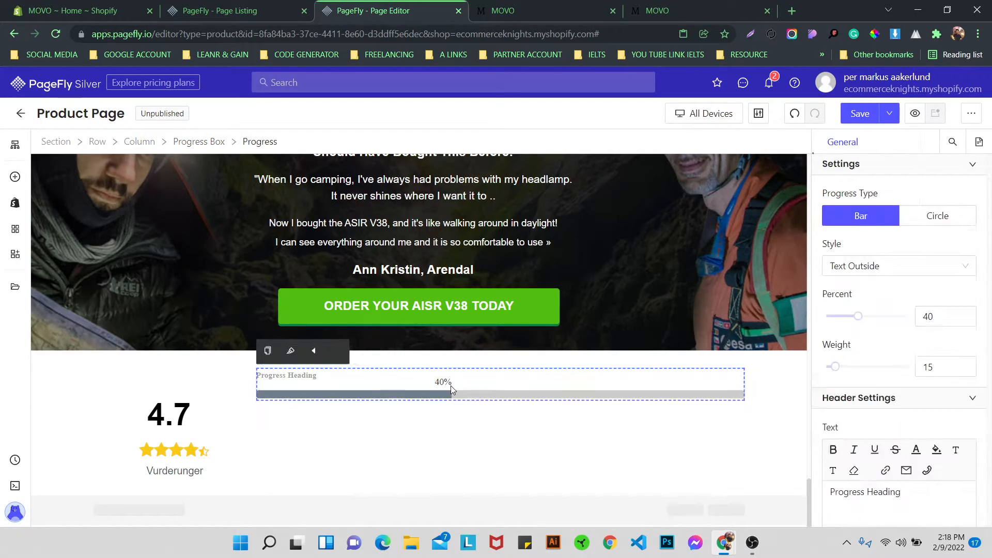
pyautogui.click(887, 278)
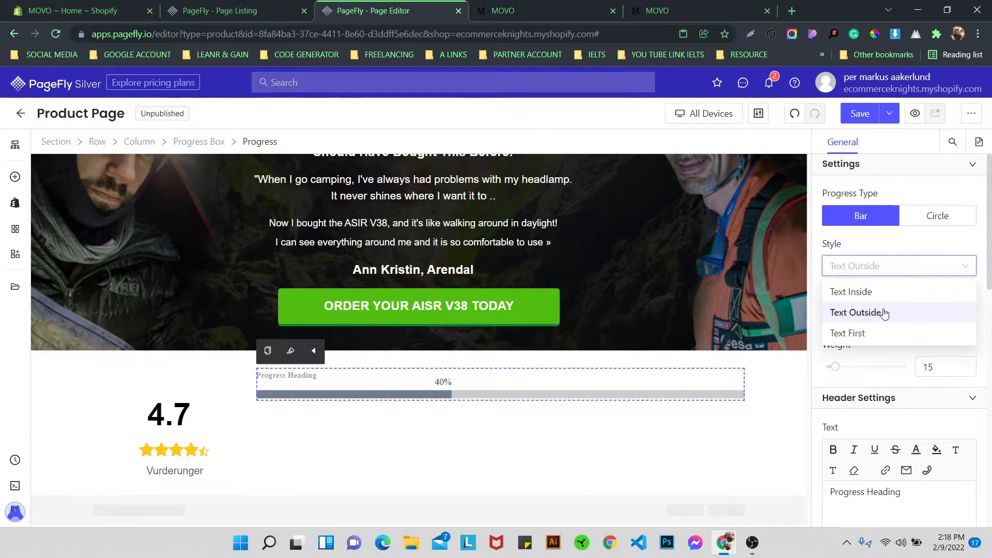
pyautogui.click(876, 290)
pyautogui.scroll(-3, 897, 364)
pyautogui.tripleClick(868, 364)
pyautogui.press('BackSpace')
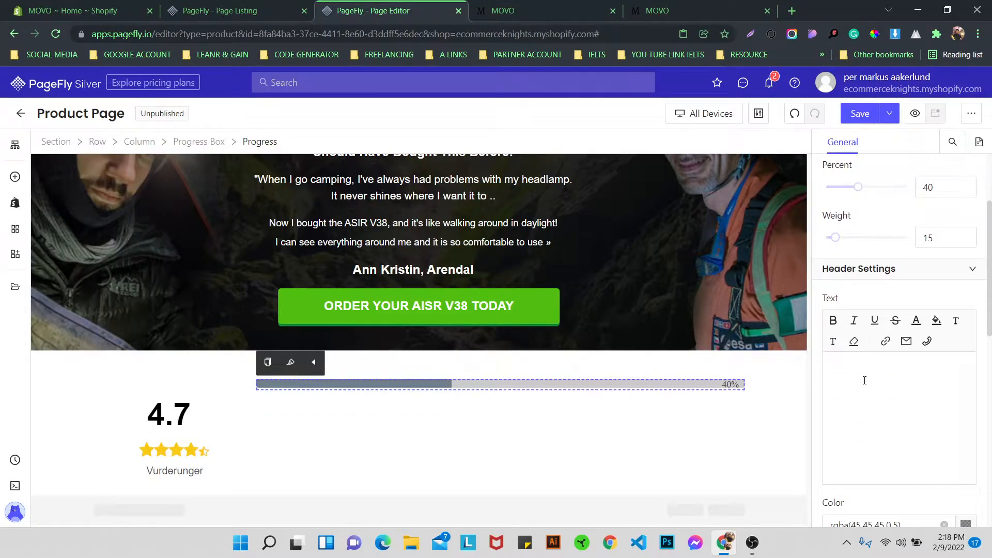
# - Set the progress bar's active colour to the stars' yellow, FACA15
pyautogui.scroll(-5, 890, 355)
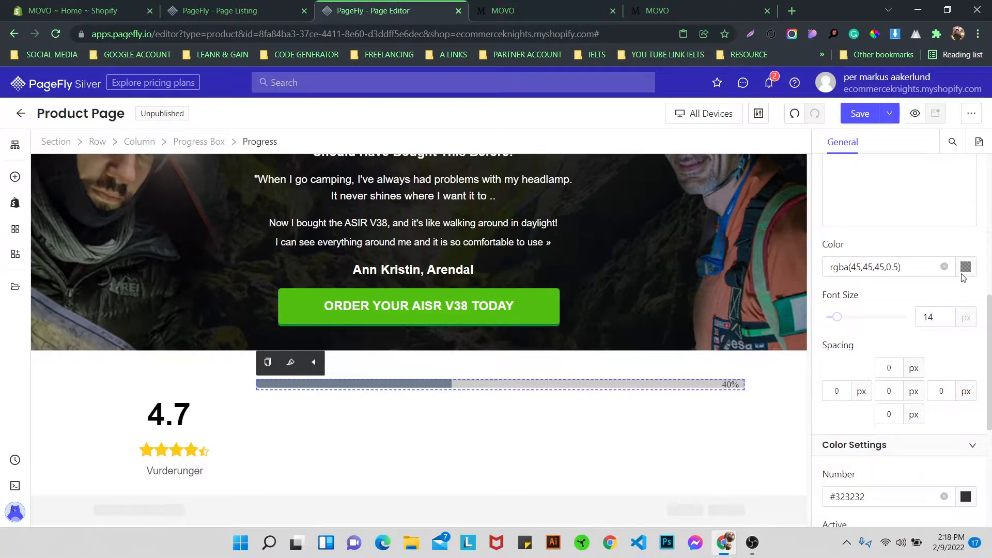
pyautogui.click(966, 267)
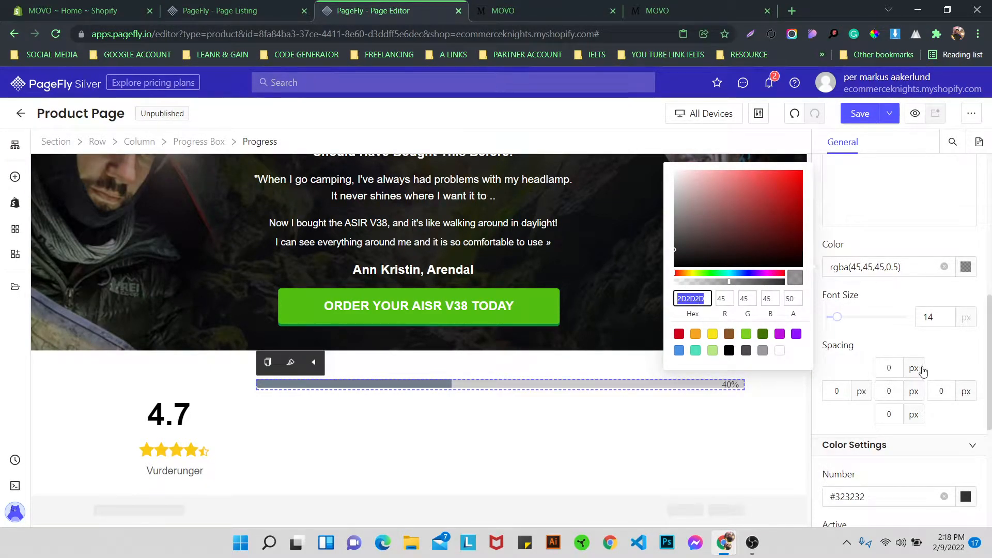
pyautogui.scroll(-3, 930, 370)
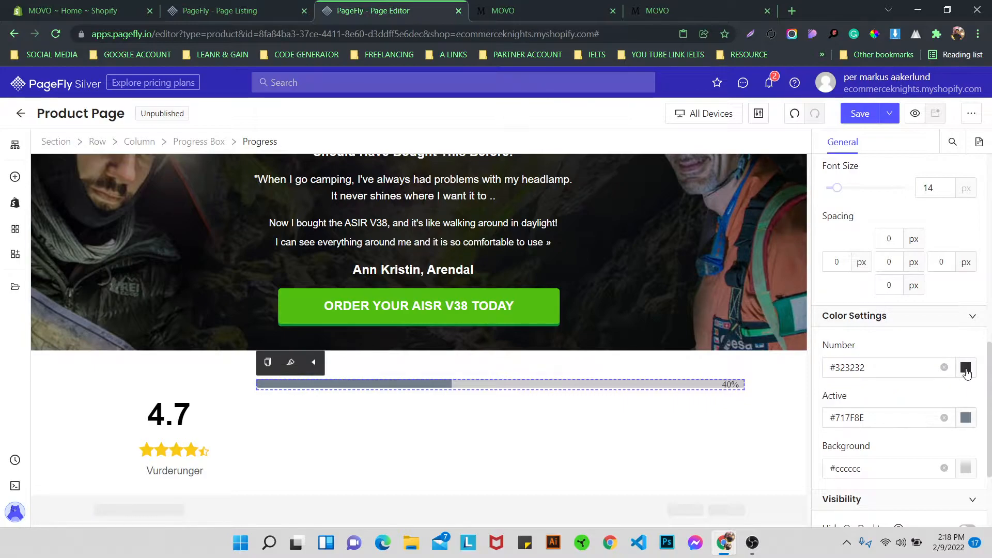
pyautogui.scroll(-3, 961, 361)
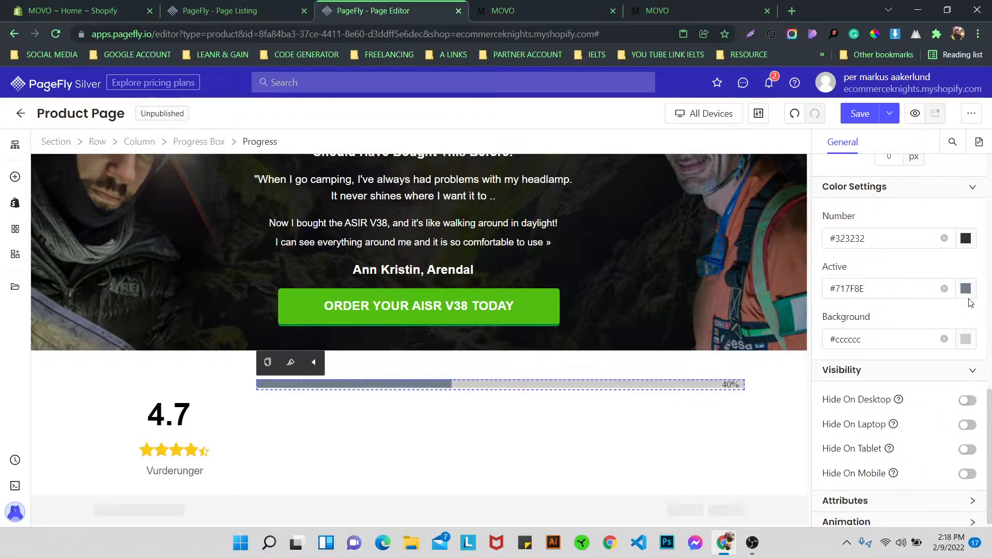
pyautogui.click(966, 290)
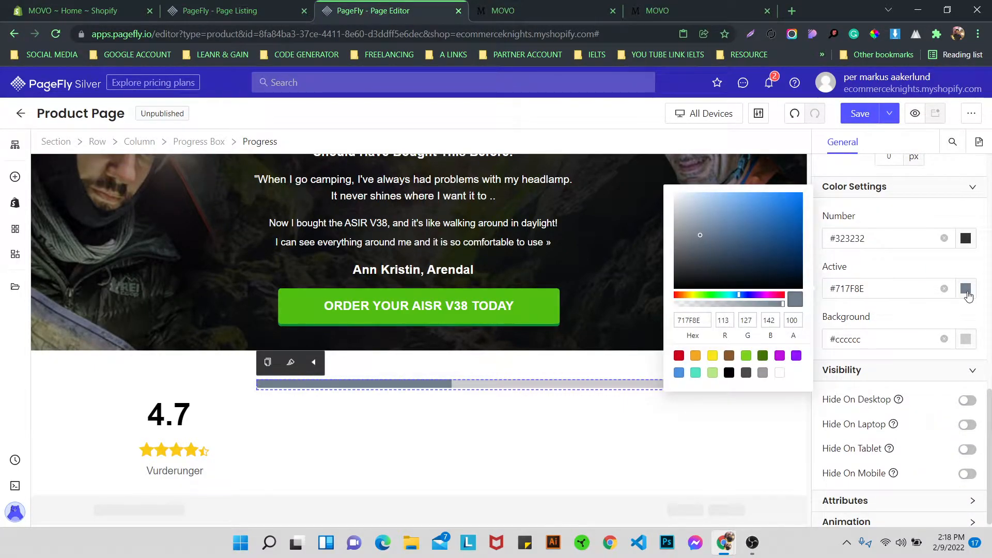
pyautogui.doubleClick(678, 320)
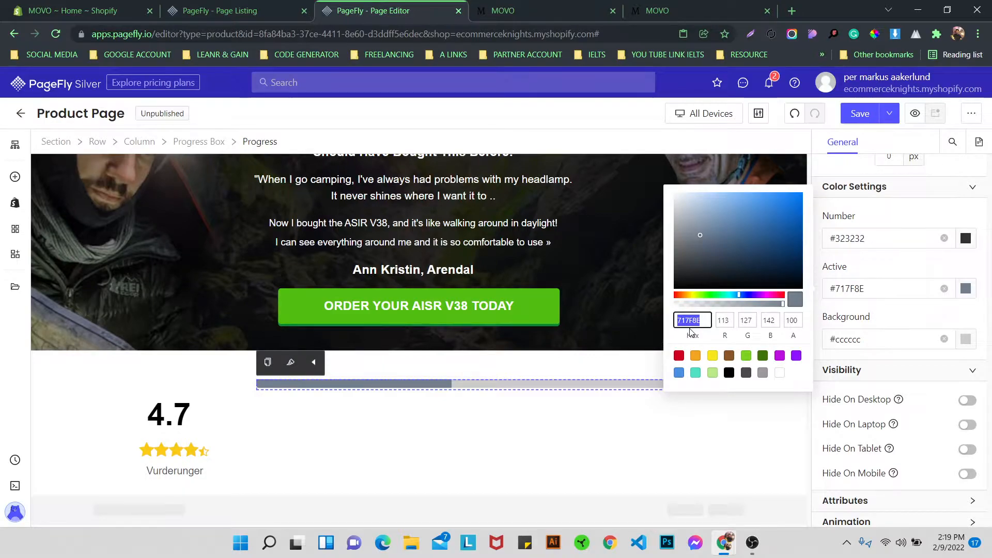
pyautogui.press('super+v')
pyautogui.scroll(-2, 749, 222)
pyautogui.click(745, 248)
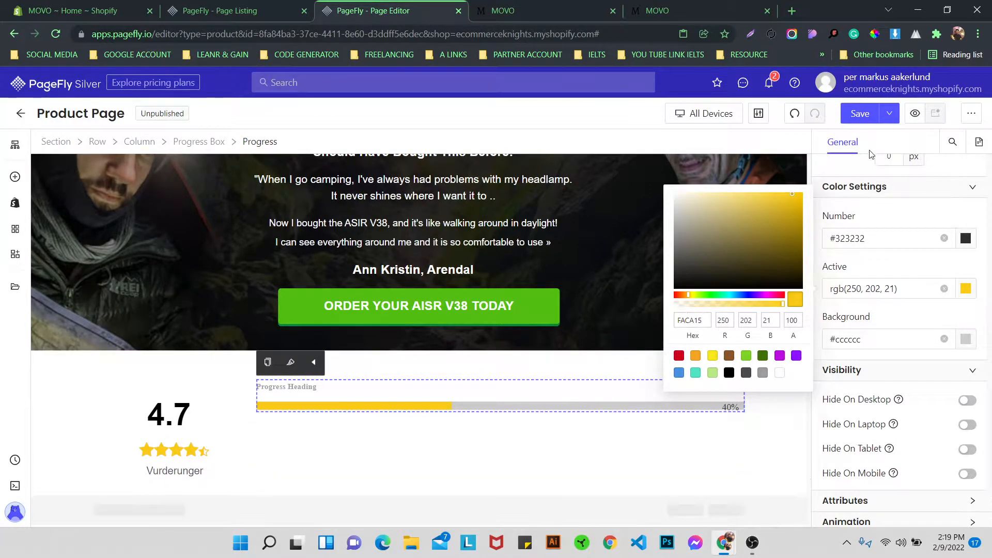
# - Clear the heading text above the yellow progress bar again
pyautogui.scroll(4, 879, 250)
pyautogui.scroll(5, 879, 250)
pyautogui.click(855, 310)
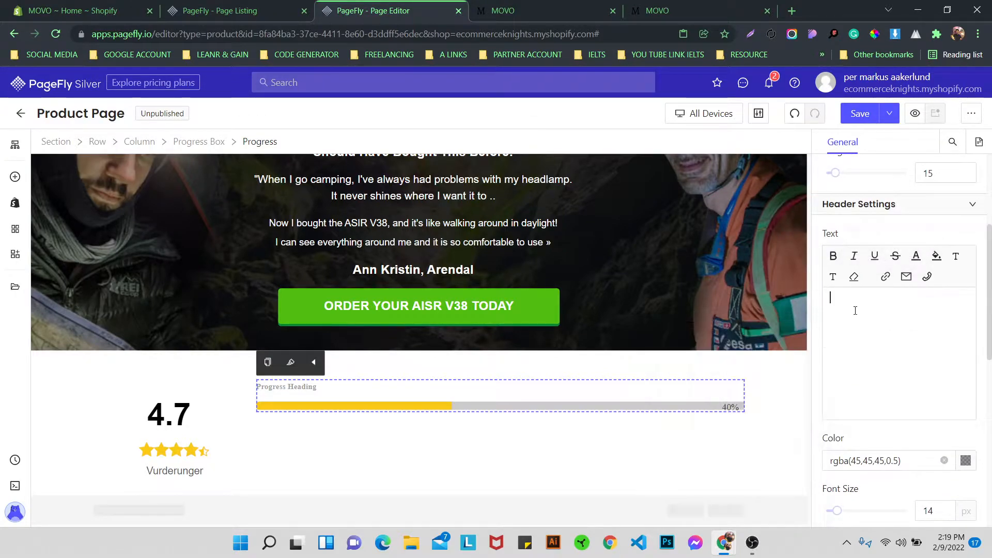
pyautogui.click(358, 391)
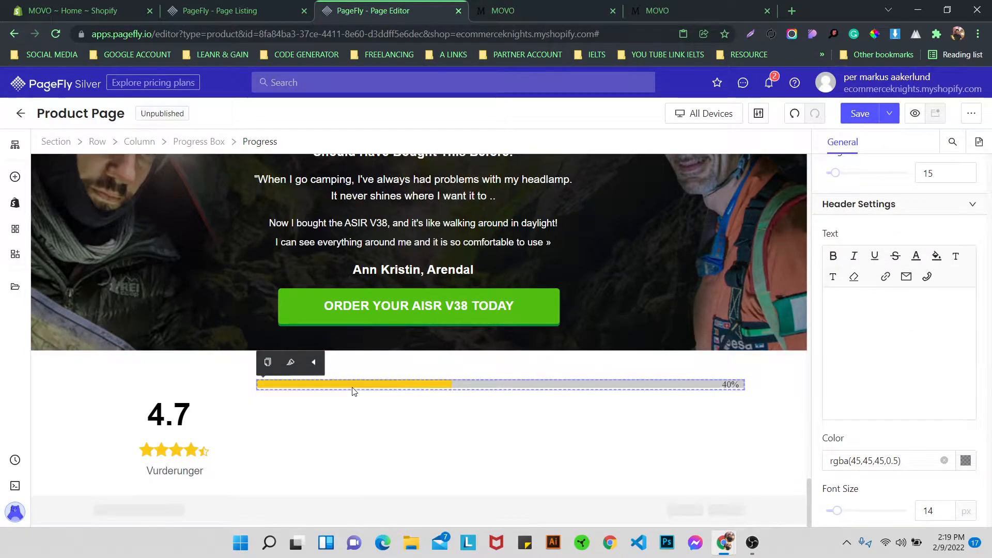
pyautogui.click(354, 414)
pyautogui.click(372, 380)
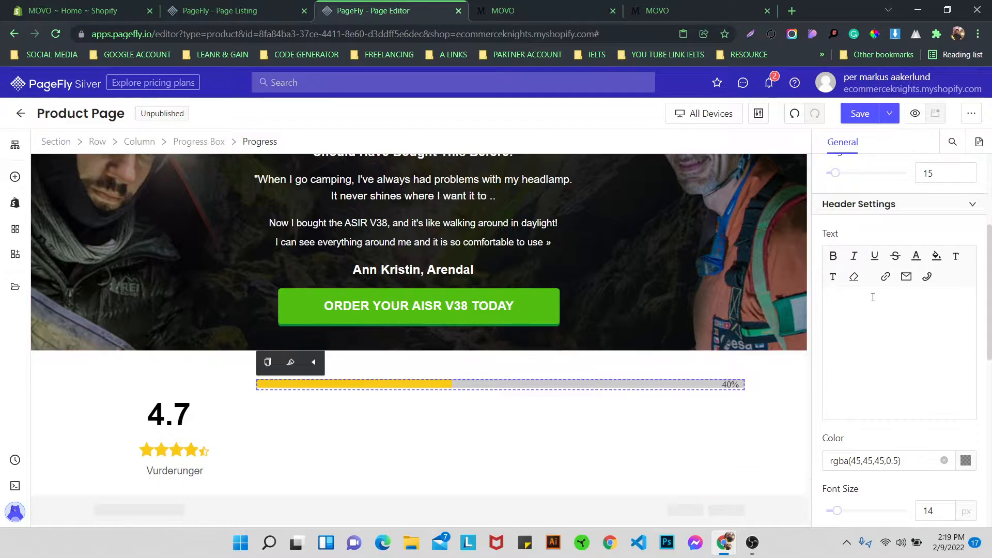
# - Try a weight of 30 on the progress bar and set it back to 15
pyautogui.scroll(-4, 873, 296)
pyautogui.scroll(5, 869, 300)
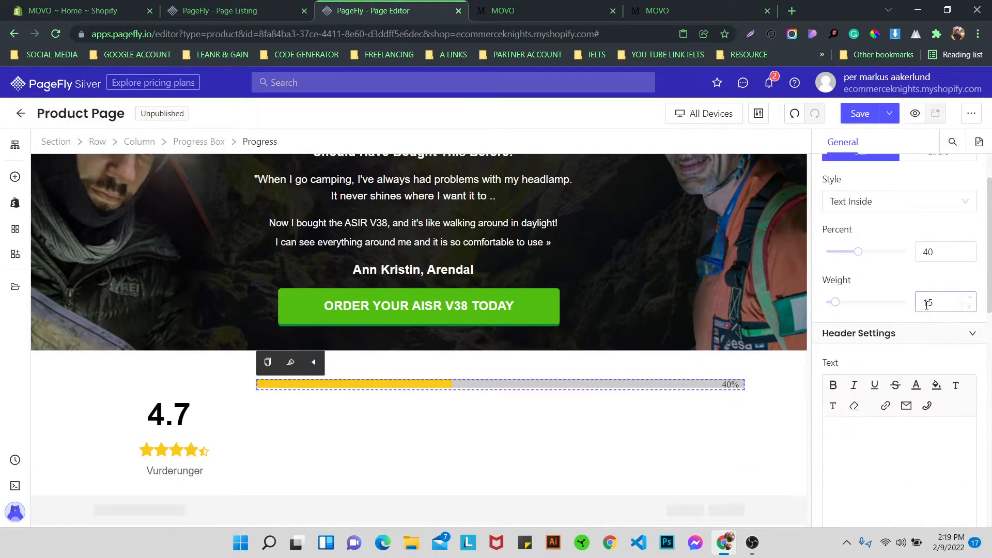
pyautogui.click(850, 306)
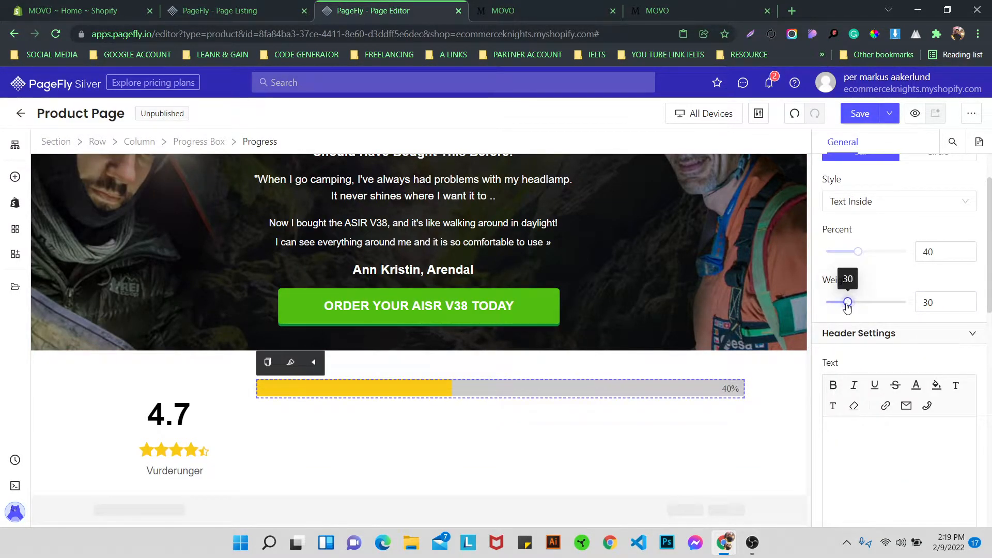
pyautogui.click(938, 302)
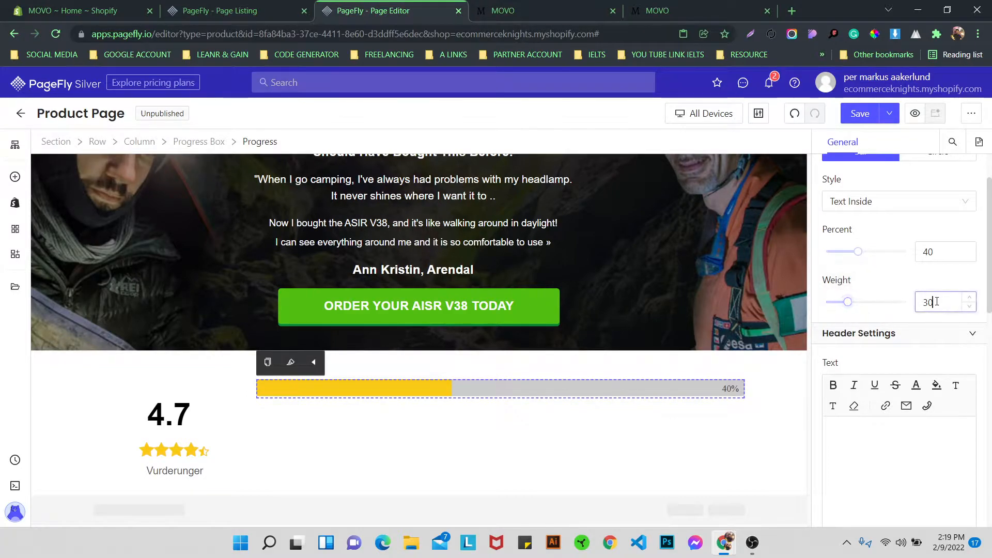
pyautogui.write('15')
pyautogui.click(914, 283)
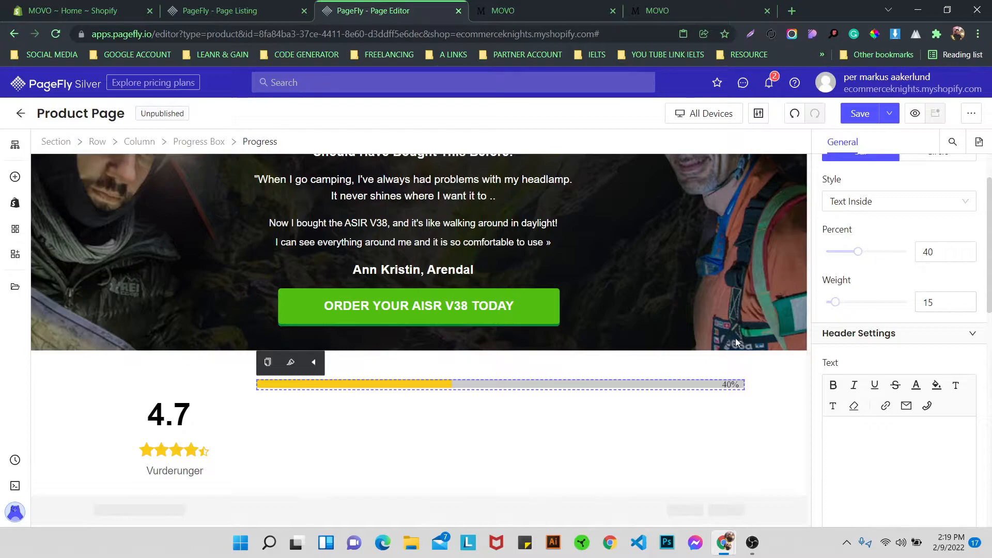
# - Set the rating row's content position to centre so the progress bar is vertically centred beside the score
pyautogui.click(211, 382)
pyautogui.click(265, 350)
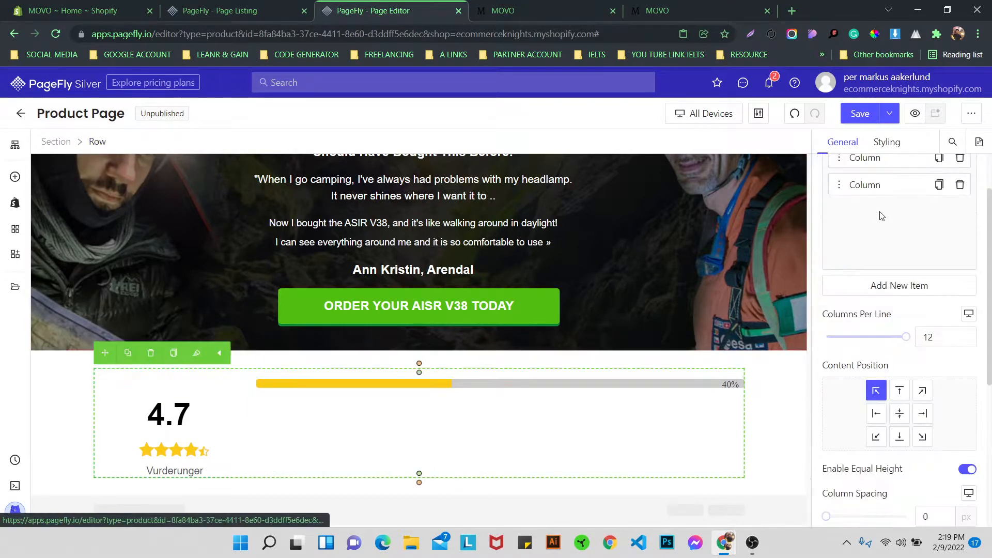
pyautogui.click(900, 413)
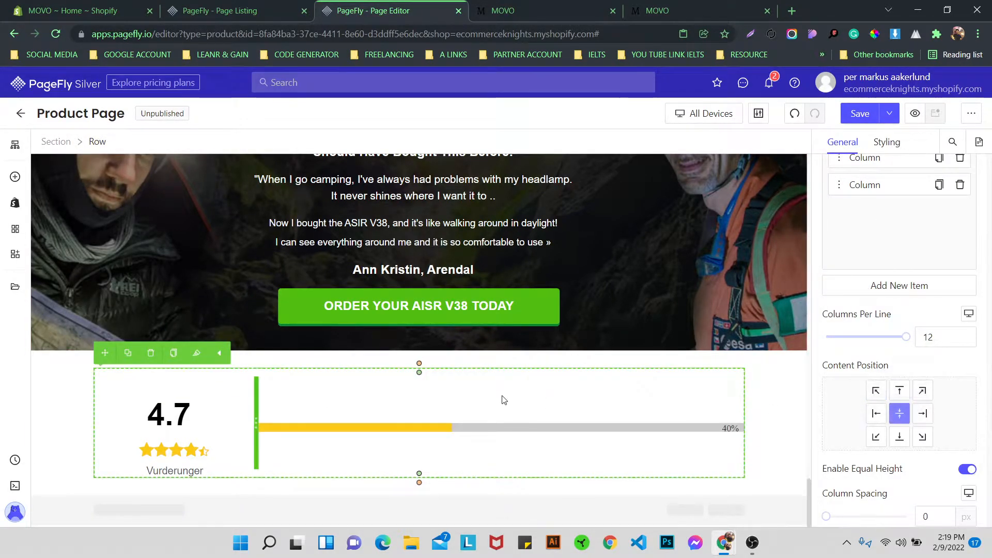
# - Set the progress bar's weight to 20 and its percent to 67
pyautogui.click(460, 433)
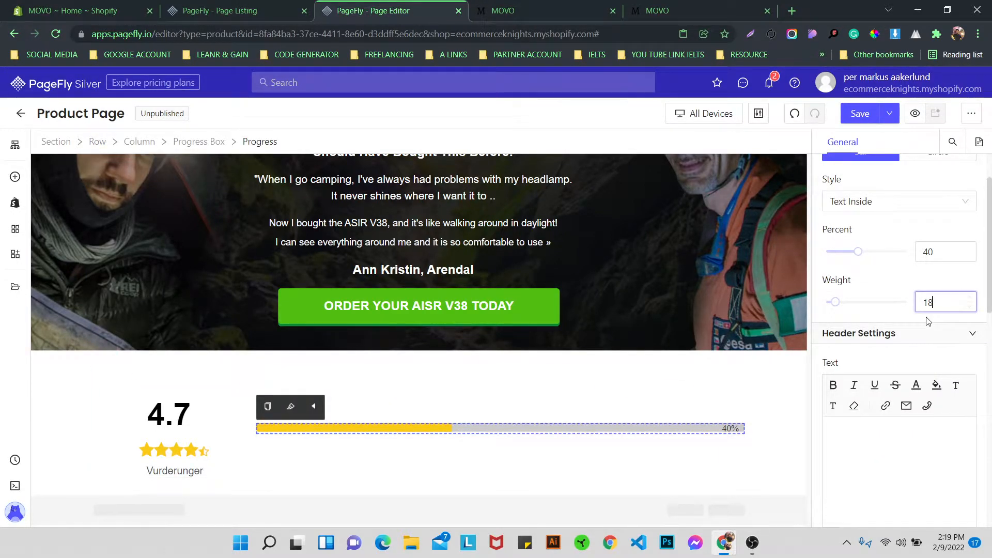
pyautogui.press('Up')
pyautogui.click(911, 289)
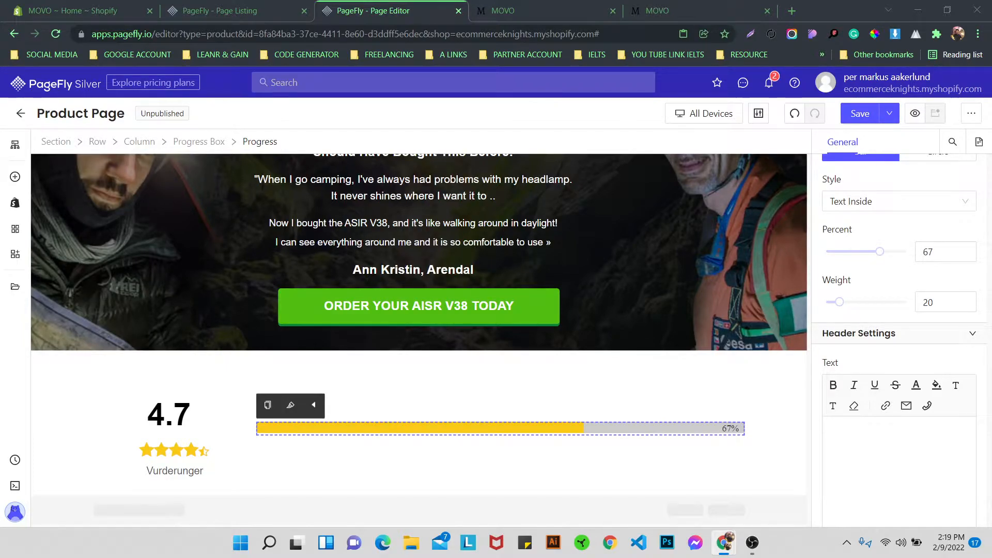
# - In the Mobile device view, set the rating row to 2 columns per line and narrow the score column
pyautogui.click(704, 114)
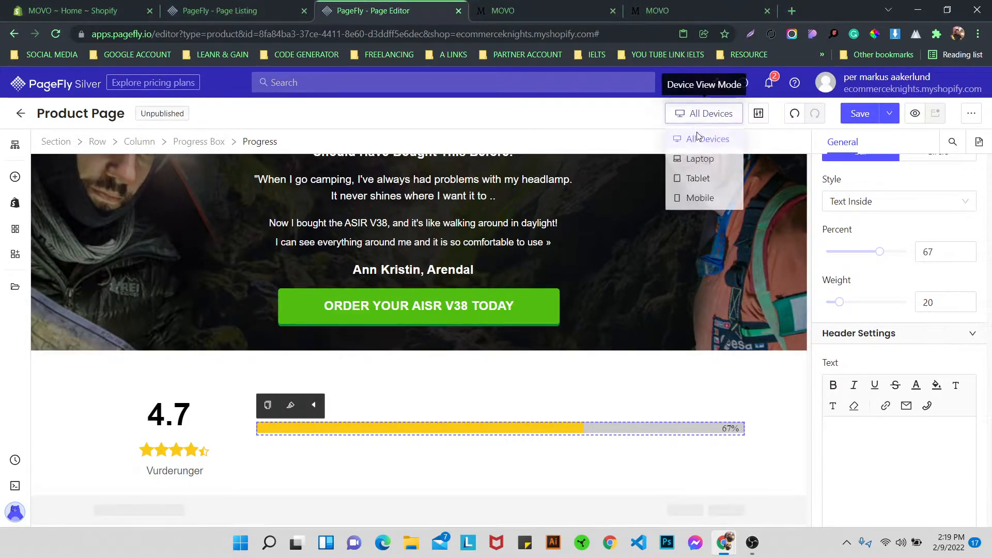
pyautogui.click(702, 201)
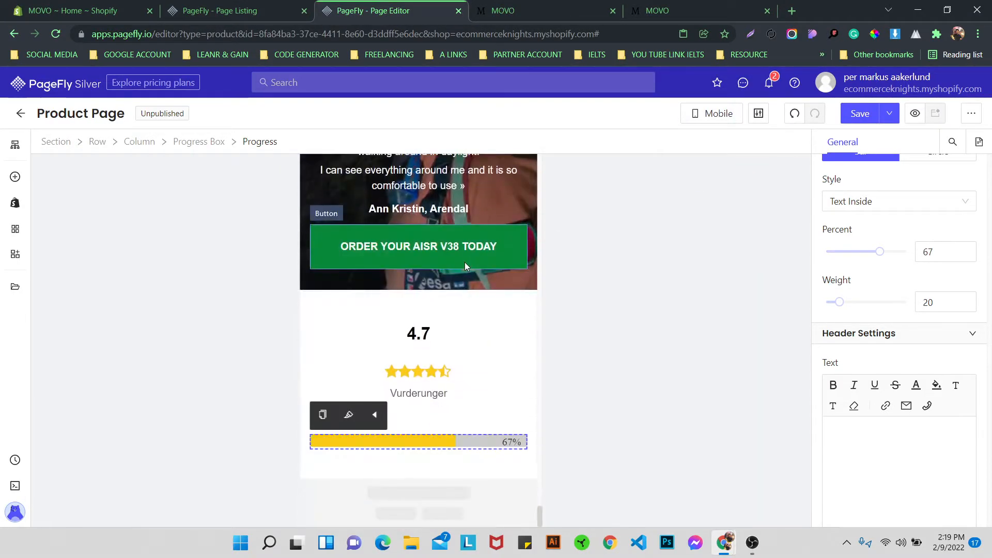
pyautogui.click(310, 312)
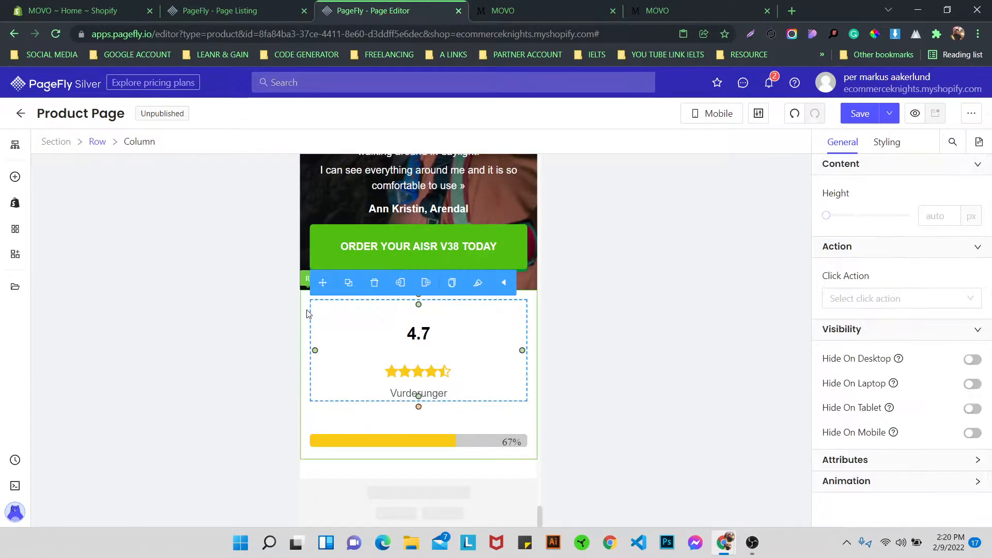
pyautogui.click(353, 318)
pyautogui.click(845, 337)
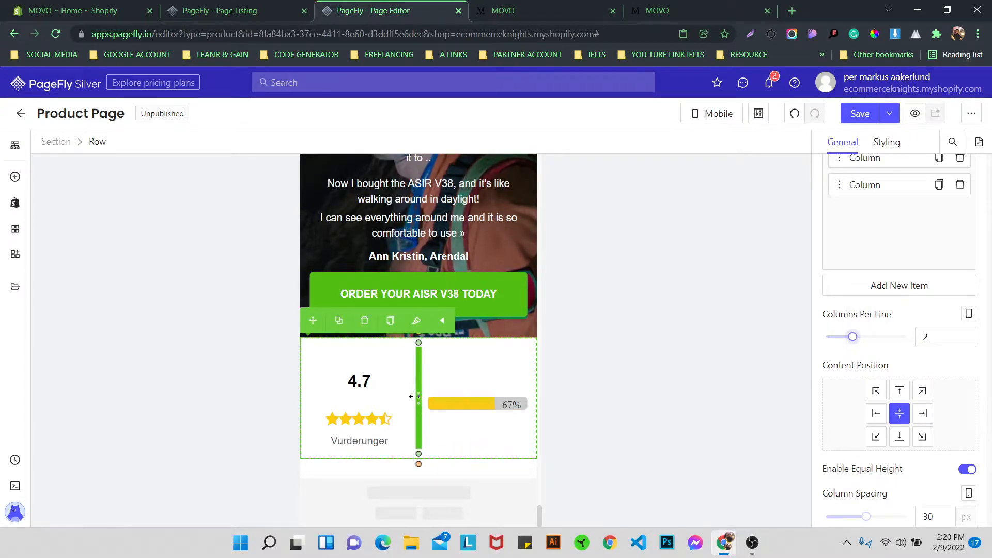
pyautogui.moveTo(418, 397); pyautogui.dragTo(373, 399)
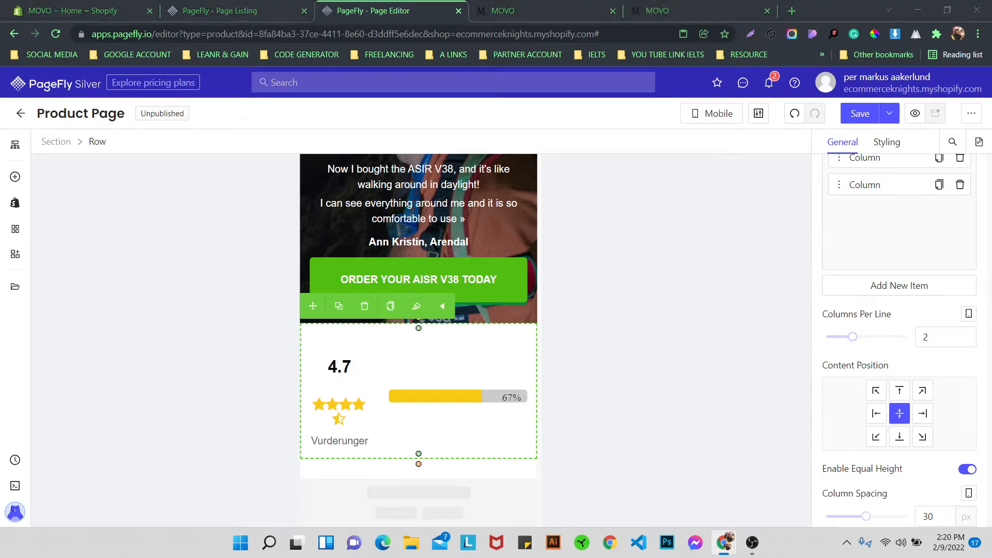
# - Set the mobile font size of the 4.7 heading to 55 px
pyautogui.click(340, 367)
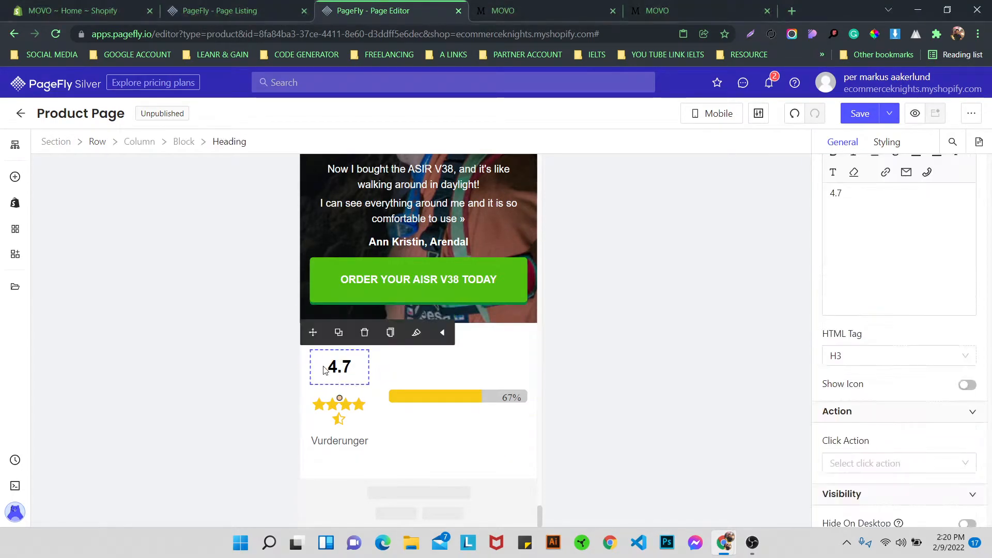
pyautogui.scroll(-3, 975, 355)
pyautogui.click(887, 142)
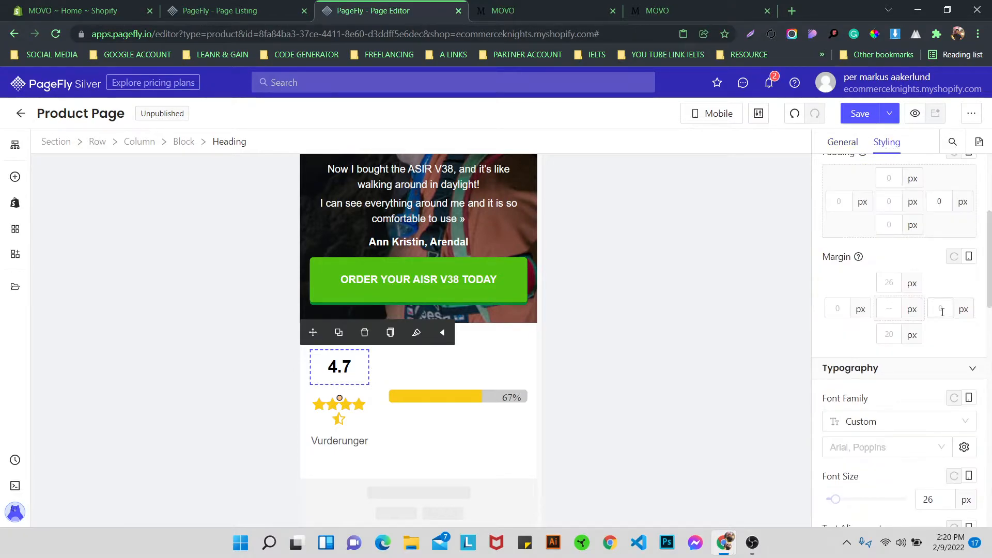
pyautogui.scroll(-5, 931, 362)
pyautogui.write('55')
pyautogui.scroll(7, 909, 264)
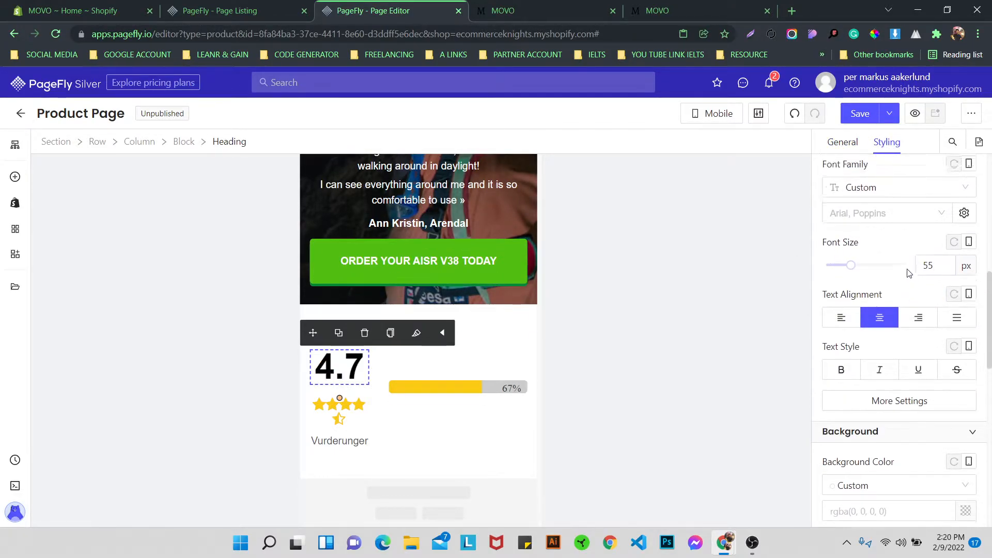
pyautogui.scroll(-1, 892, 300)
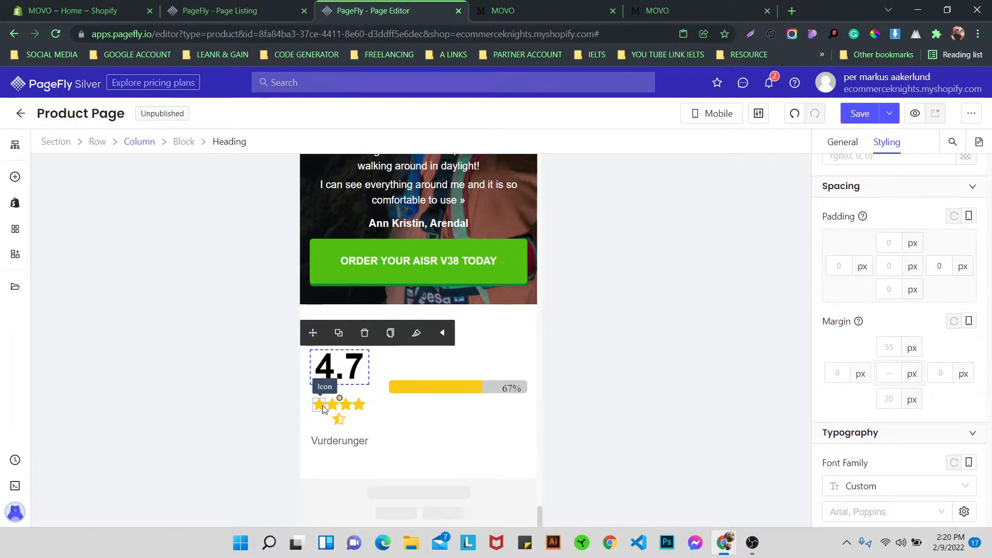
# - Widen the mobile score column so all stars fit on one line, and set the 4.7 heading's upper margin to 20 px
pyautogui.click(319, 405)
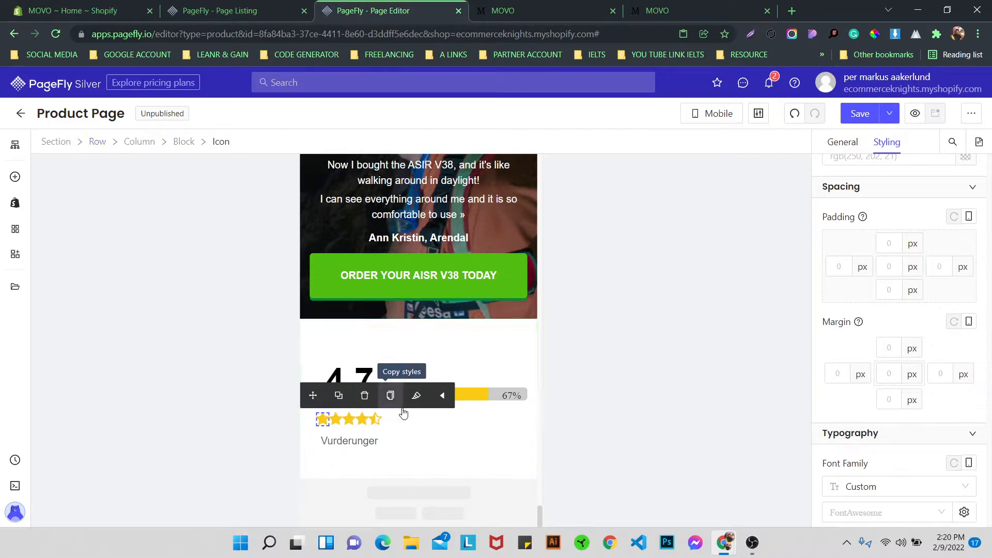
pyautogui.click(489, 363)
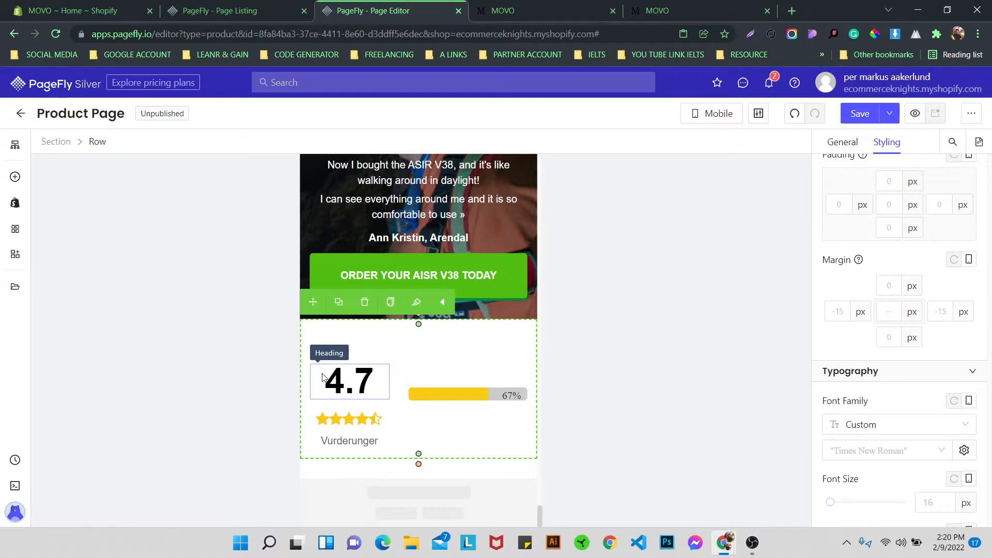
pyautogui.click(351, 382)
pyautogui.click(892, 345)
pyautogui.write('20')
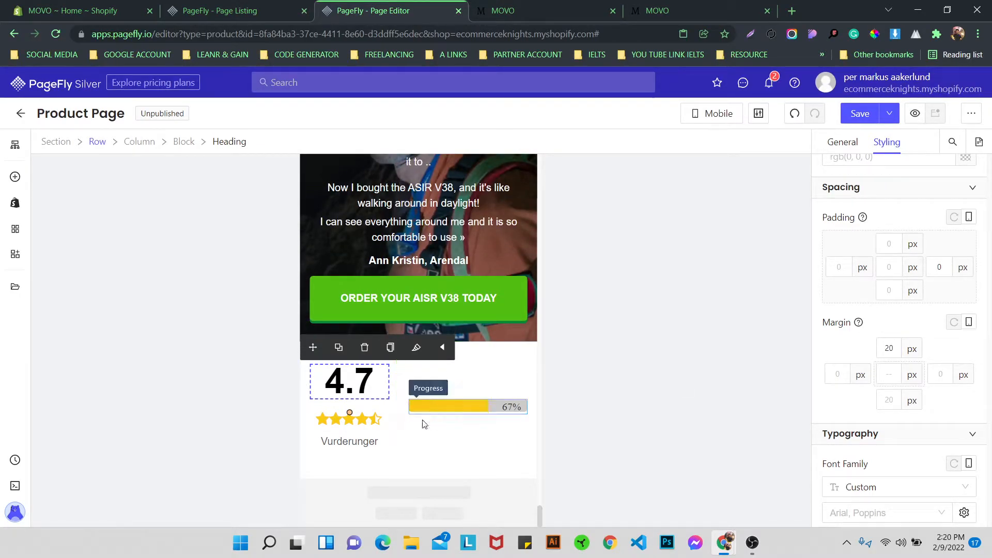
# - In the mobile view, reduce the opacity of the "Vurderunger" label's text colour to 47%
pyautogui.click(358, 442)
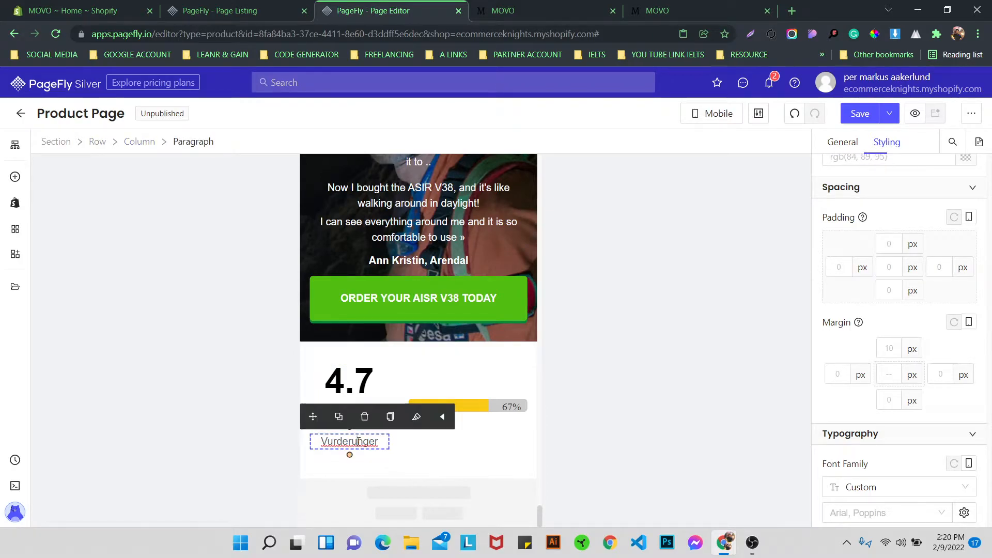
pyautogui.scroll(3, 963, 289)
pyautogui.click(965, 306)
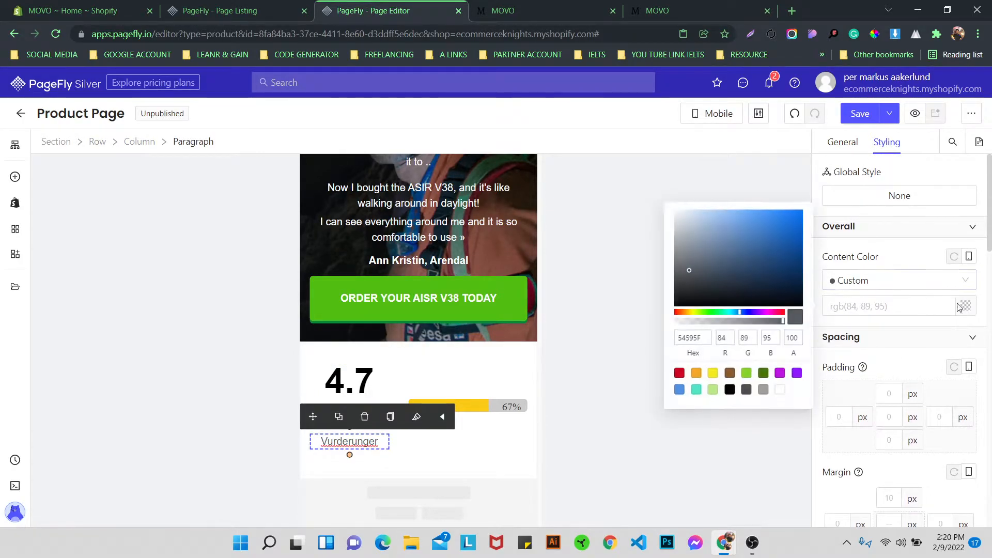
pyautogui.click(727, 321)
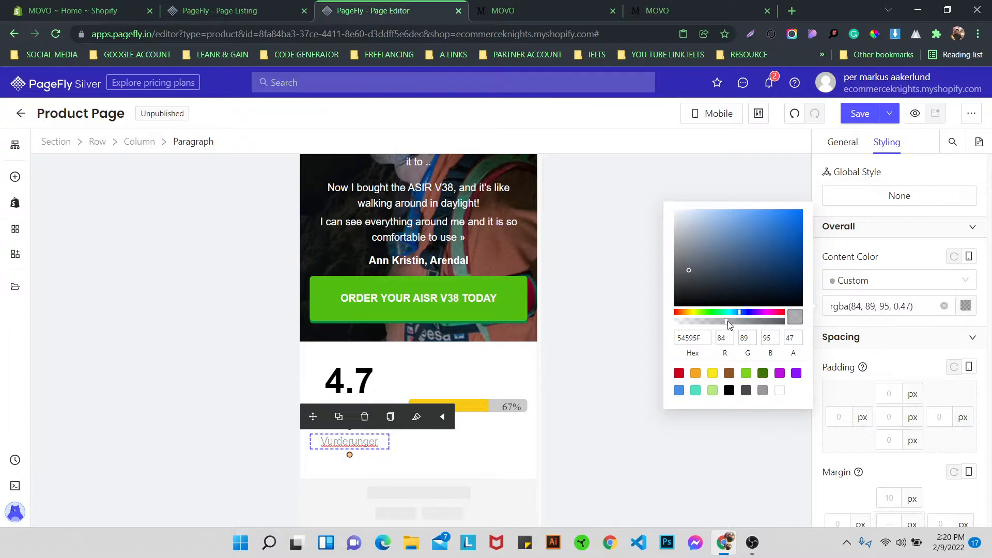
# - Switch to the All Devices view and lower the "Vurderunger" label's text colour opacity to 46%
pyautogui.click(711, 113)
pyautogui.click(719, 137)
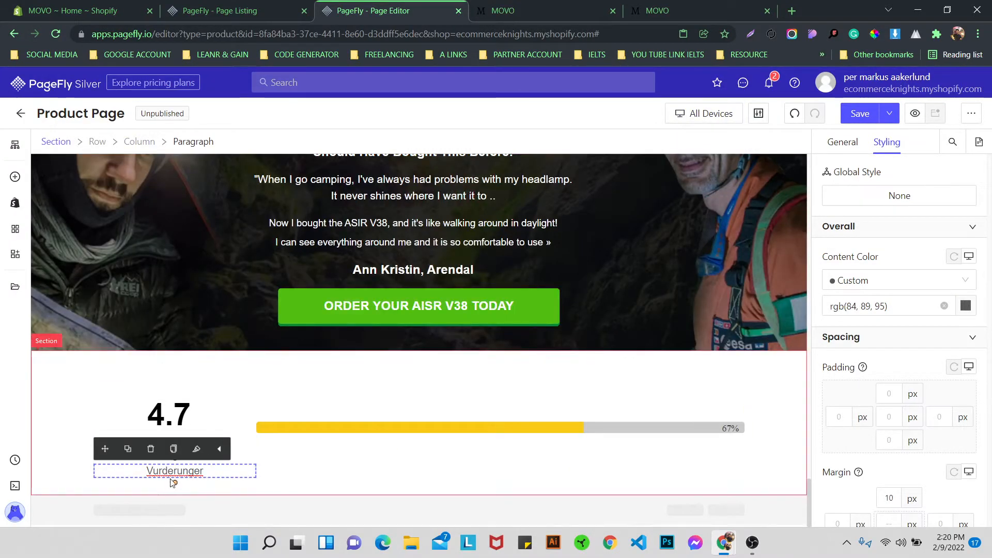
pyautogui.click(966, 307)
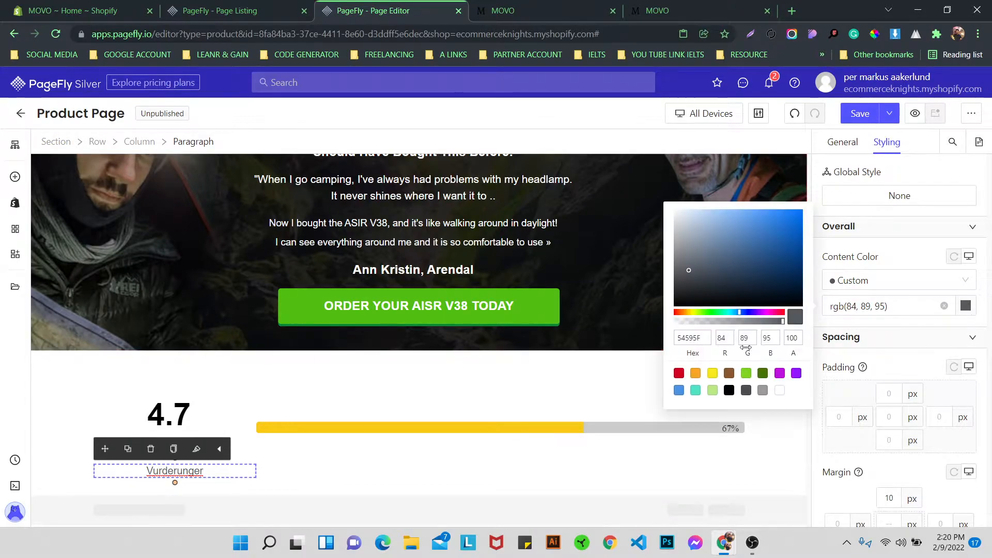
pyautogui.click(377, 471)
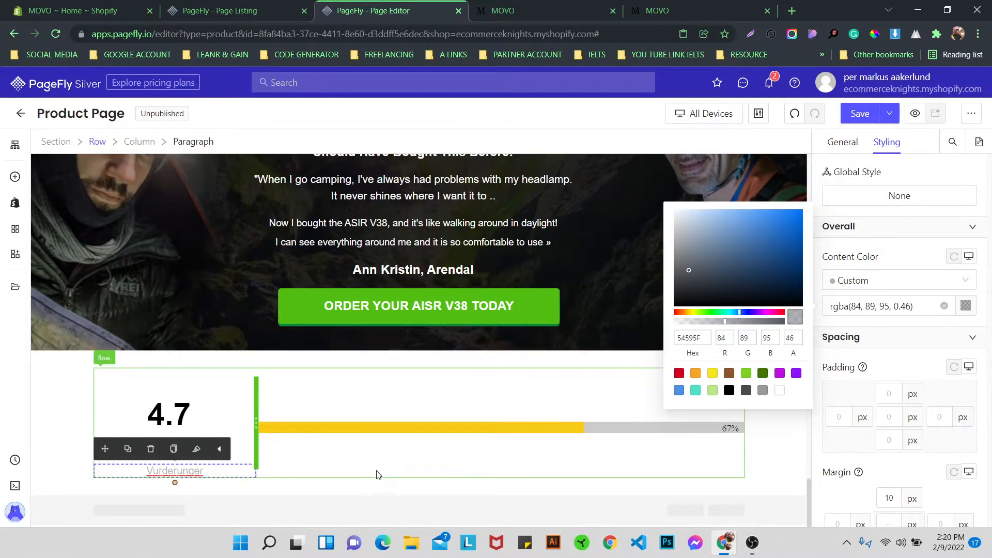
# - Duplicate the progress item three times in the rating section's progress box
pyautogui.click(364, 426)
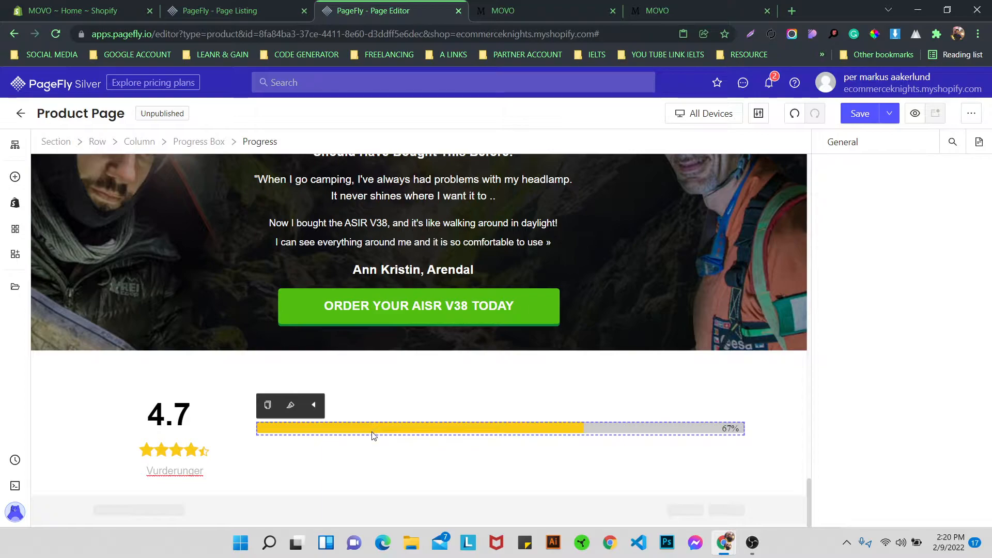
pyautogui.hotkey('alt', 'Tab')
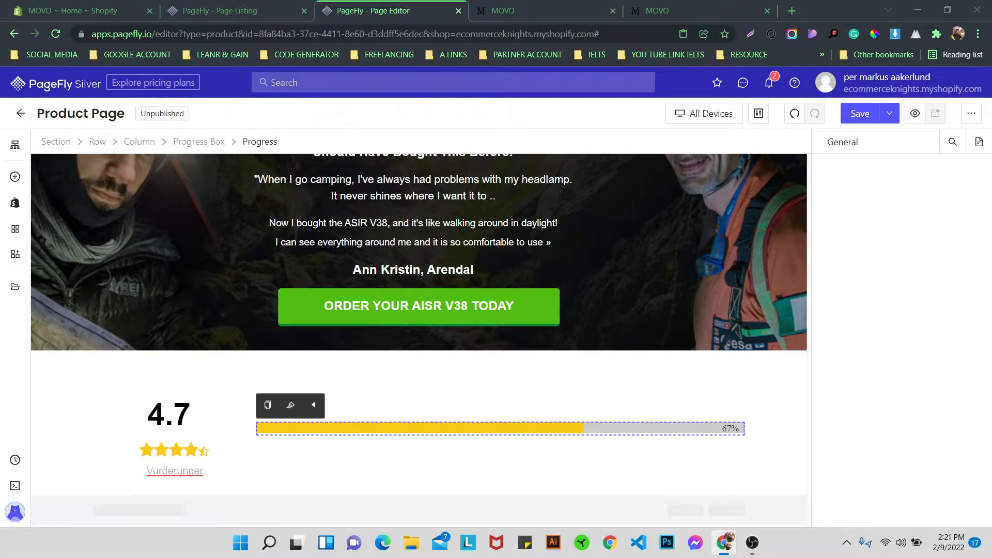
pyautogui.hotkey('alt', 'Tab')
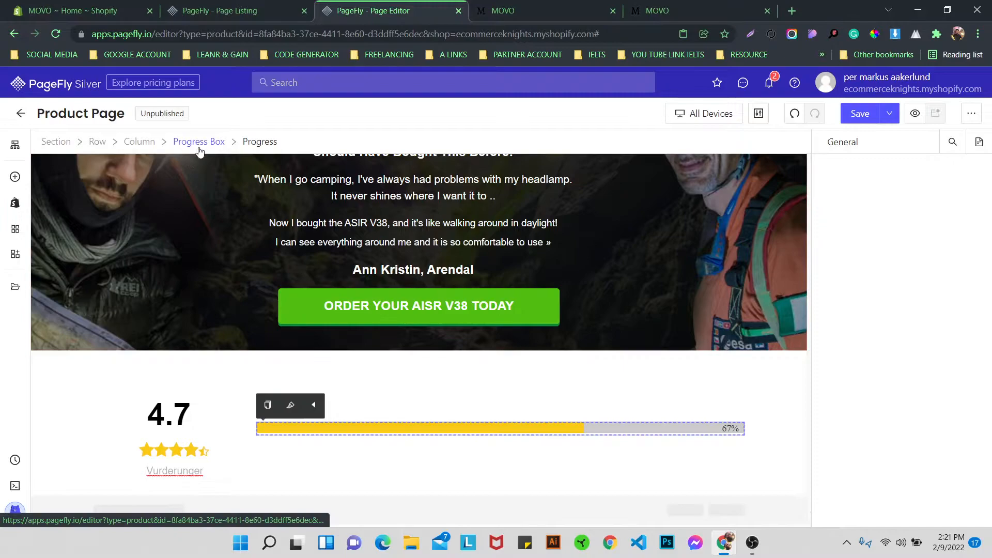
pyautogui.click(199, 143)
pyautogui.click(842, 143)
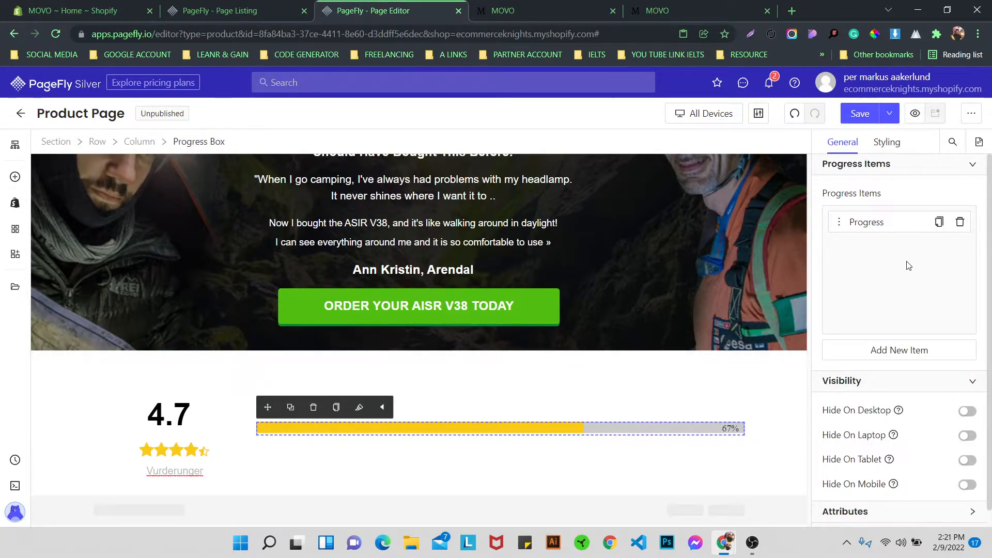
pyautogui.click(938, 223)
pyautogui.click(939, 249)
pyautogui.click(939, 276)
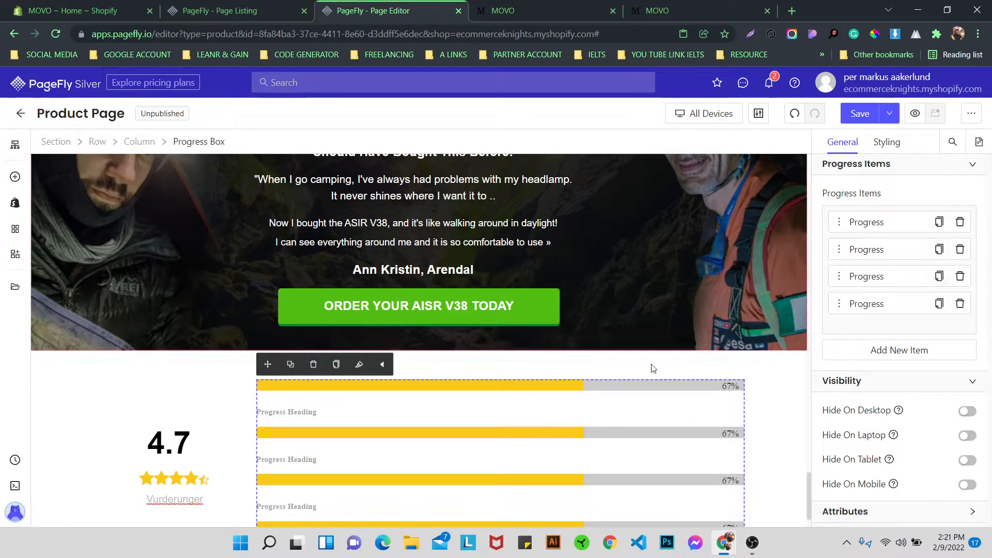
# - Remove the "Progress Heading" text from the second progress bar
pyautogui.scroll(-1, 435, 371)
pyautogui.click(423, 363)
pyautogui.scroll(-1, 877, 300)
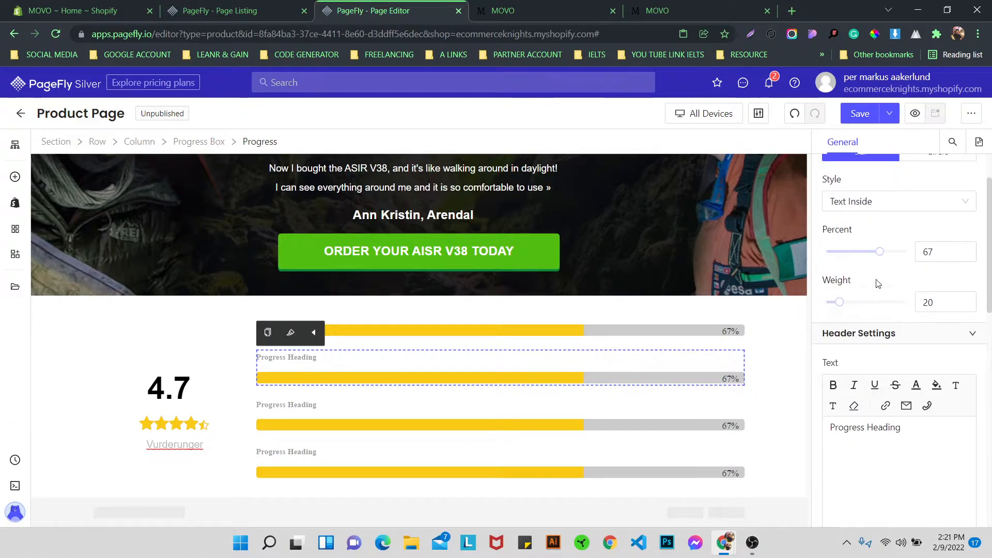
pyautogui.scroll(-1, 858, 239)
pyautogui.tripleClick(859, 363)
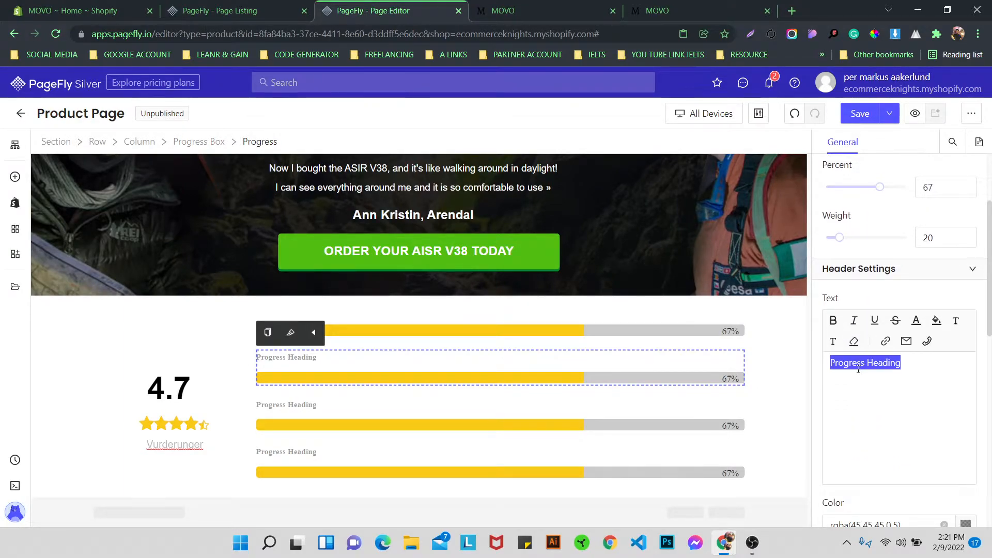
pyautogui.press('BackSpace')
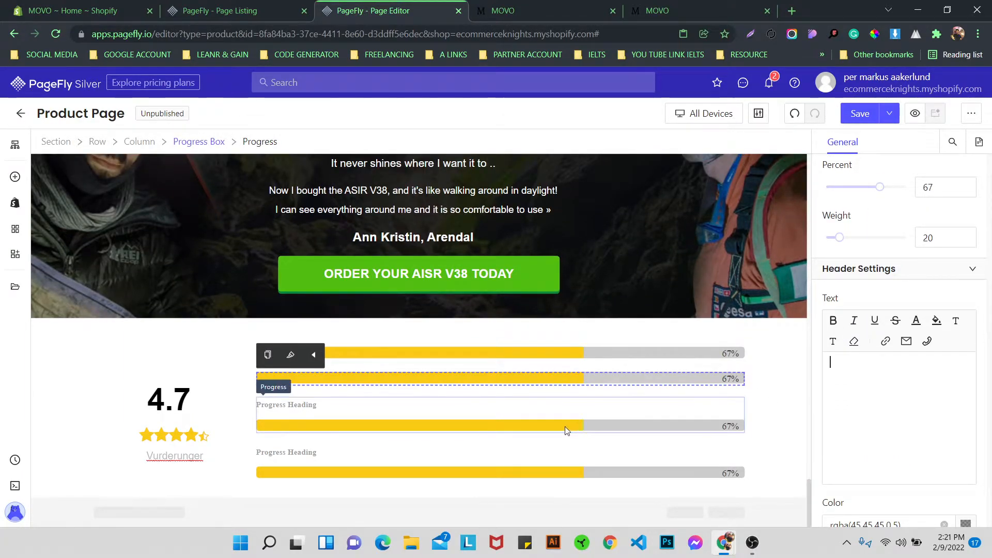
# - Clear the "Progress Heading" text of the third and fourth progress bars
pyautogui.hotkey('ctrl', 'z')
pyautogui.tripleClick(857, 372)
pyautogui.press('BackSpace')
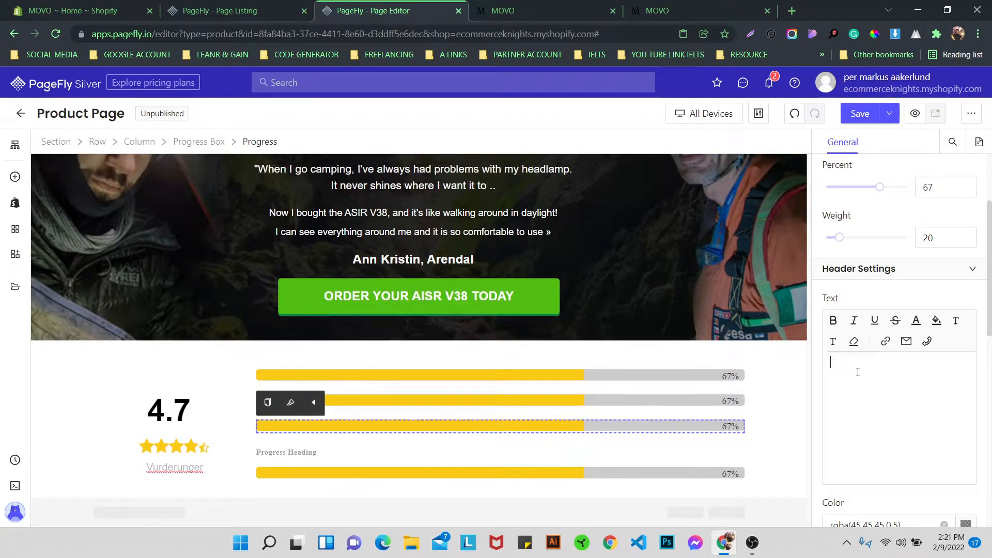
pyautogui.hotkey('ctrl', 'z')
pyautogui.doubleClick(856, 363)
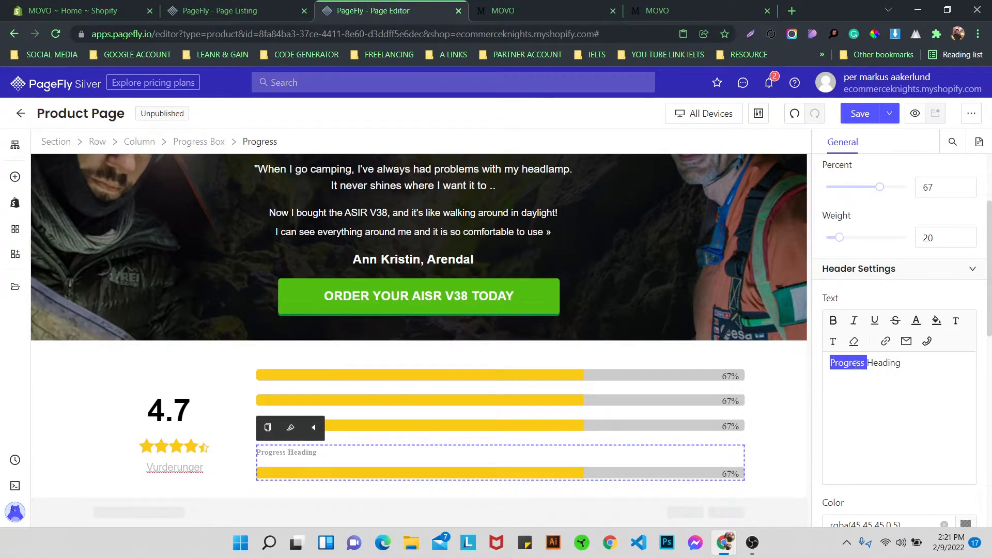
pyautogui.press('BackSpace')
pyautogui.doubleClick(855, 368)
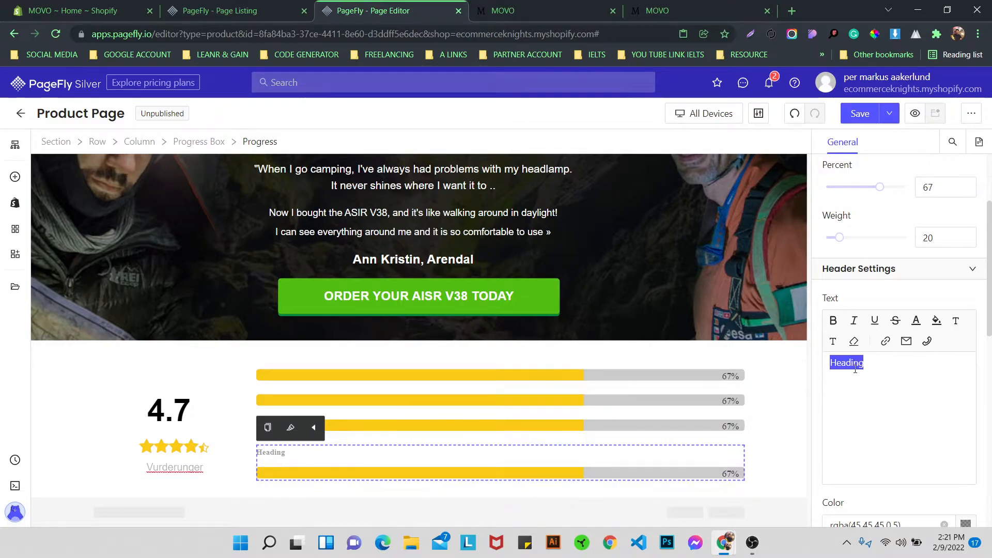
pyautogui.press('BackSpace')
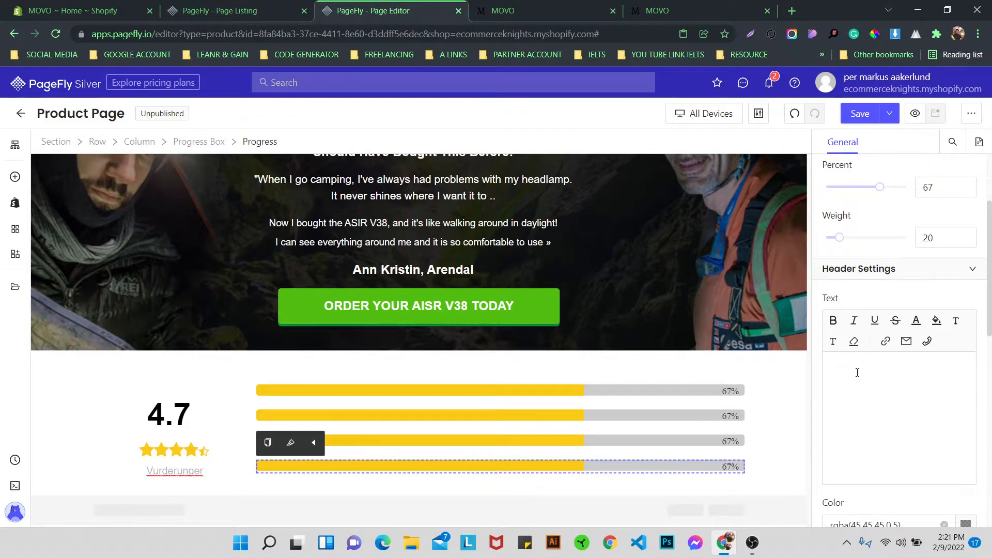
# - Set the second progress bar's percent to 33 and the third and fourth bars' percent to 0
pyautogui.click(727, 416)
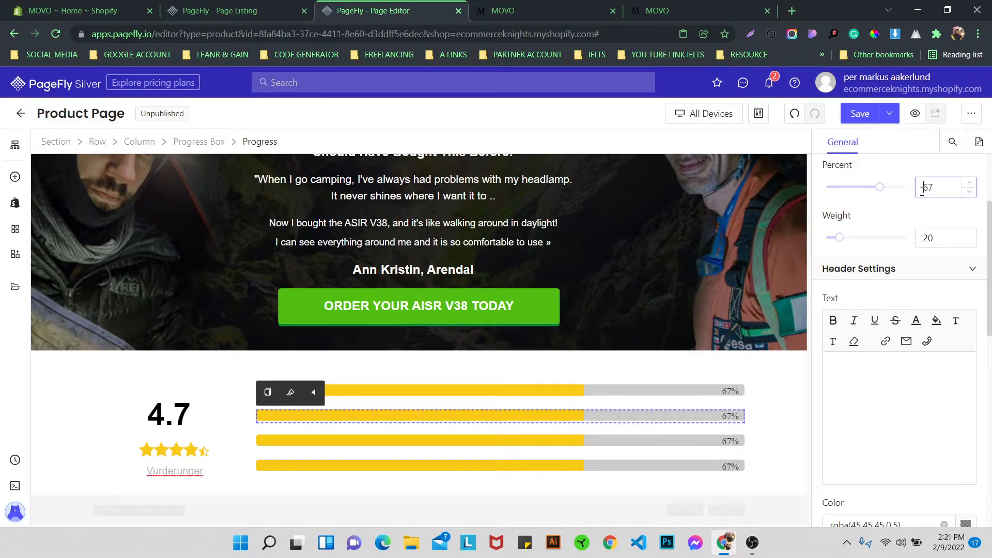
pyautogui.write('33')
pyautogui.click(457, 442)
pyautogui.moveTo(941, 187); pyautogui.dragTo(908, 203)
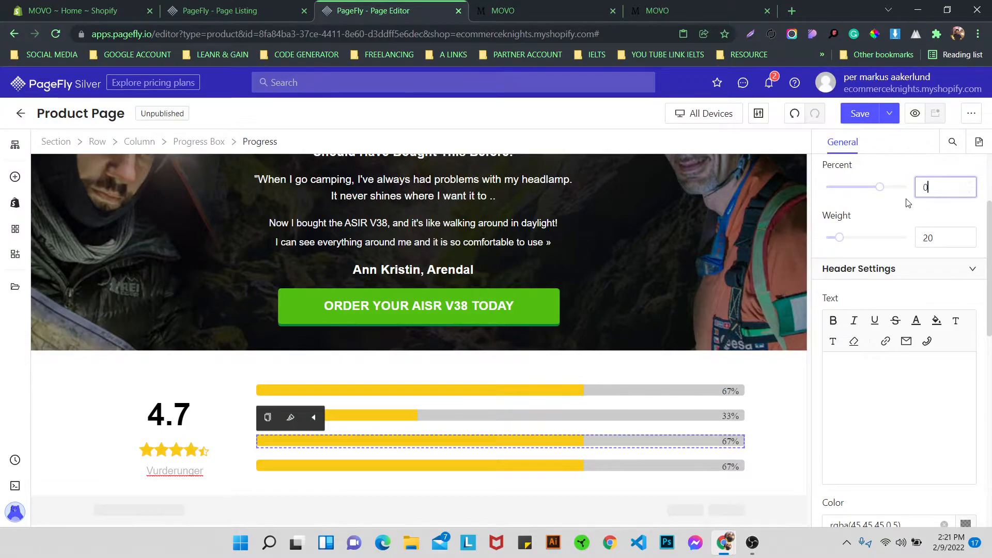
pyautogui.click(900, 177)
pyautogui.click(900, 179)
pyautogui.moveTo(880, 188); pyautogui.dragTo(818, 195)
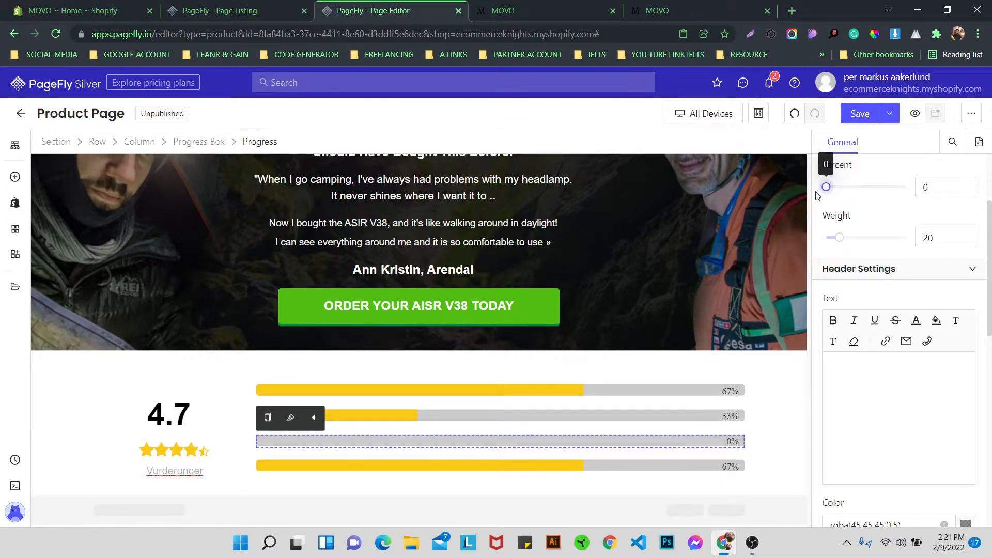
pyautogui.click(670, 467)
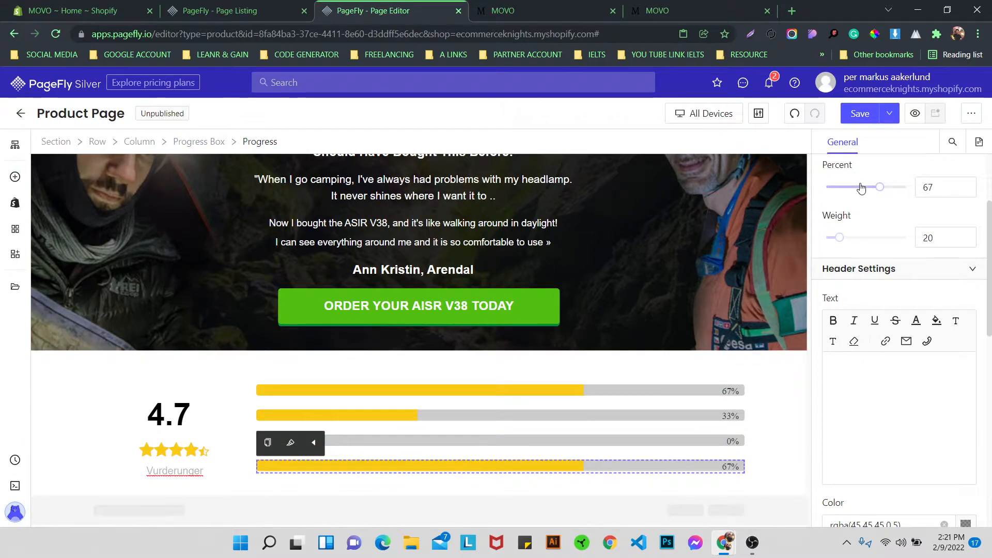
pyautogui.moveTo(880, 187); pyautogui.dragTo(825, 188)
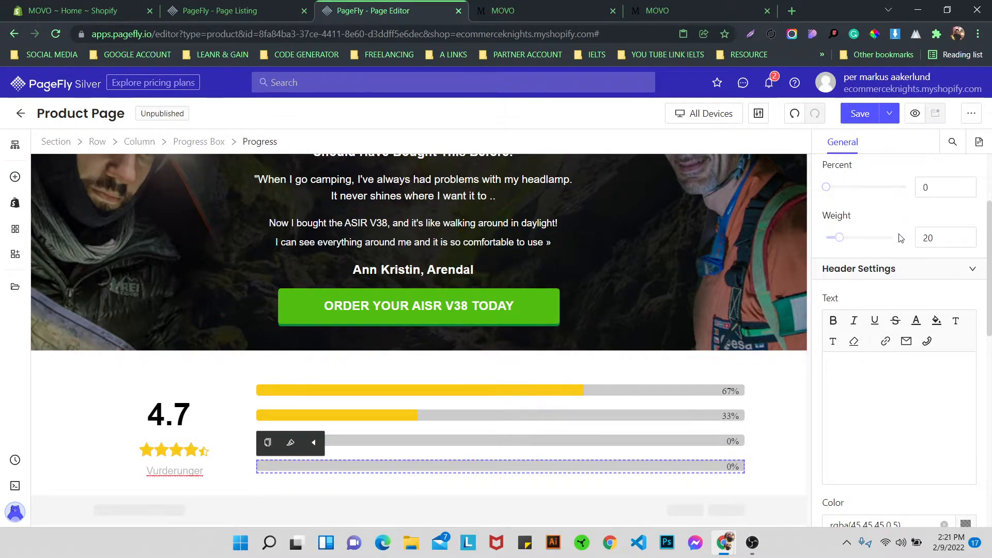
# - Copy the "font-family: Arial, Poppins;" line from the CSS code of the "Now I bought the ASIR V38" heading
pyautogui.click(768, 409)
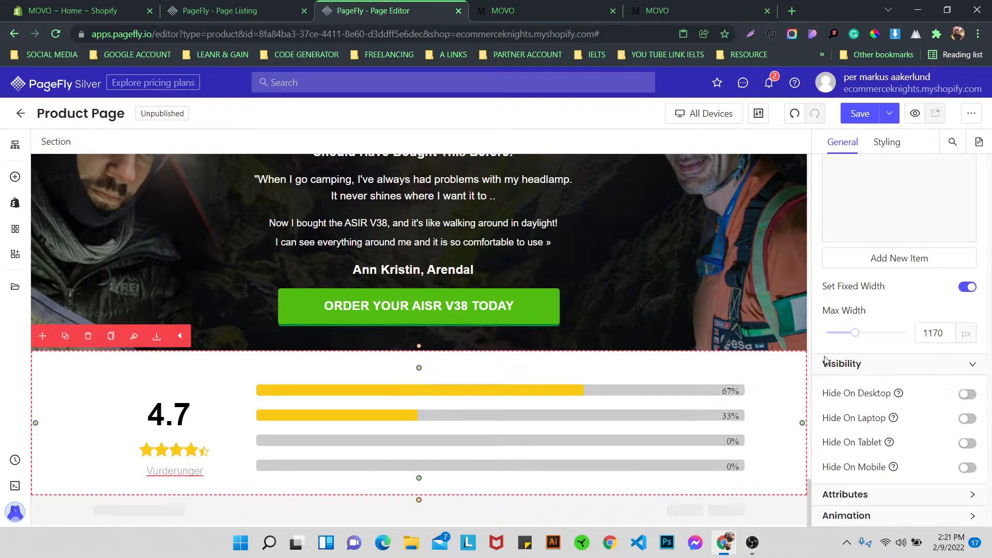
pyautogui.click(887, 141)
pyautogui.scroll(-3, 918, 283)
pyautogui.scroll(-5, 919, 282)
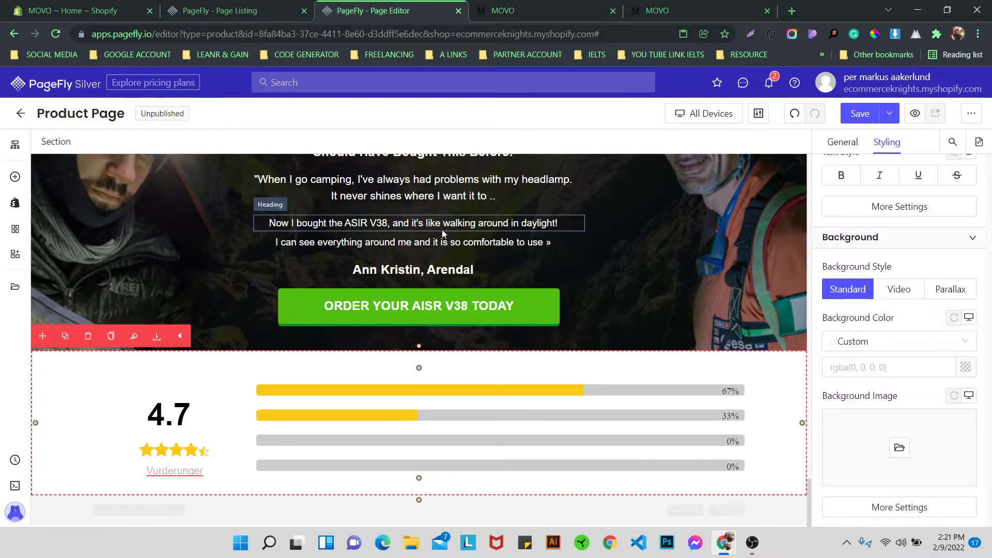
pyautogui.click(414, 222)
pyautogui.scroll(-10, 924, 250)
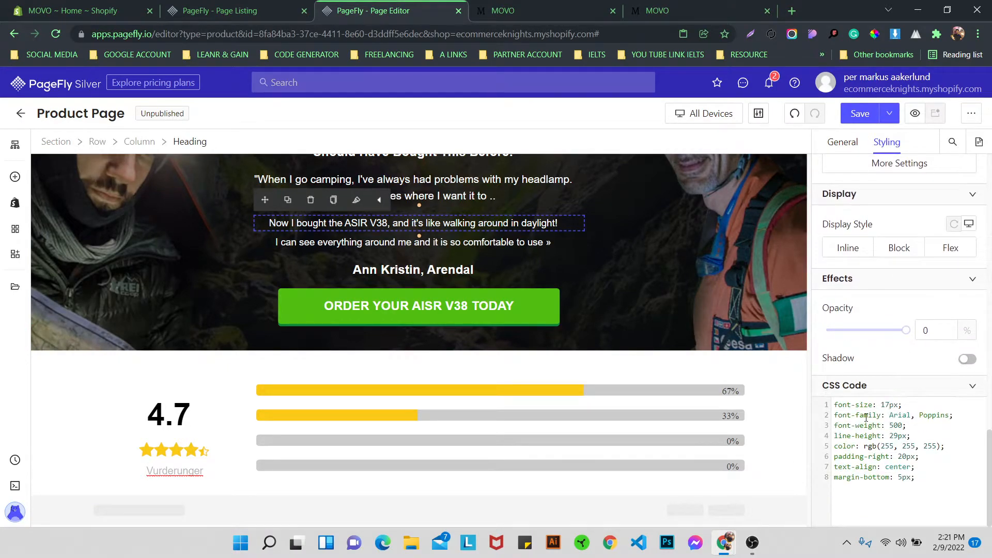
pyautogui.tripleClick(867, 416)
pyautogui.rightClick(866, 417)
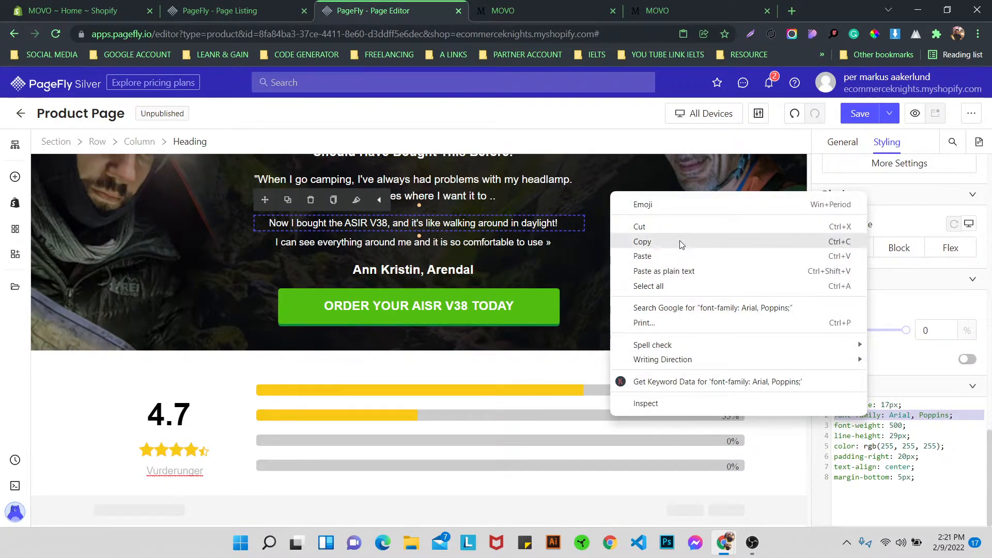
pyautogui.click(681, 244)
# - Paste the copied font-family line into the progress box's CSS code
pyautogui.click(597, 390)
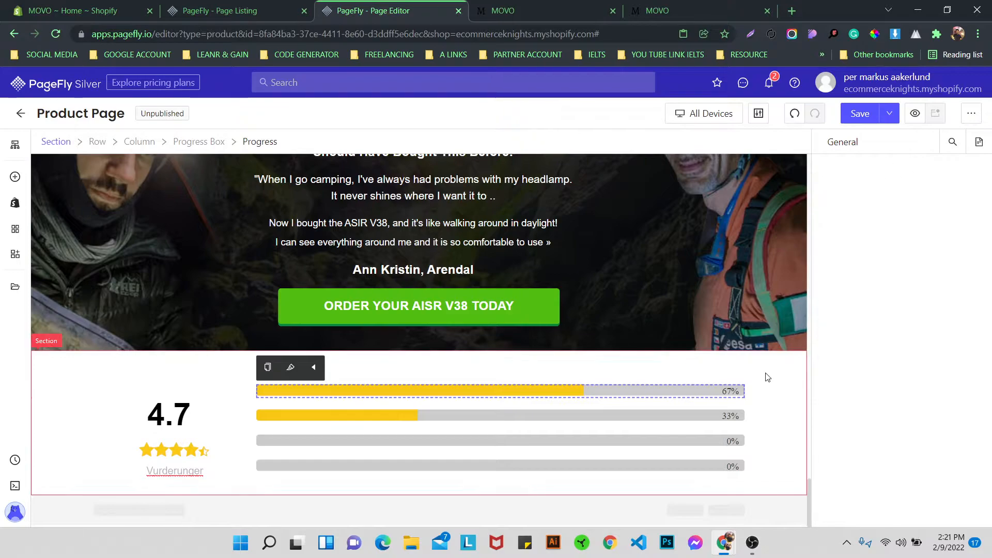
pyautogui.click(221, 144)
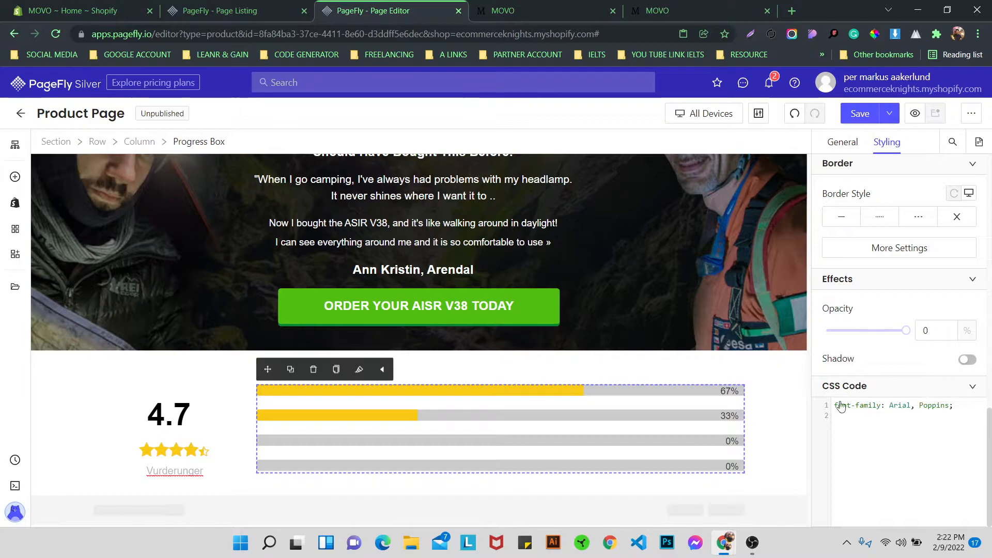
pyautogui.click(92, 403)
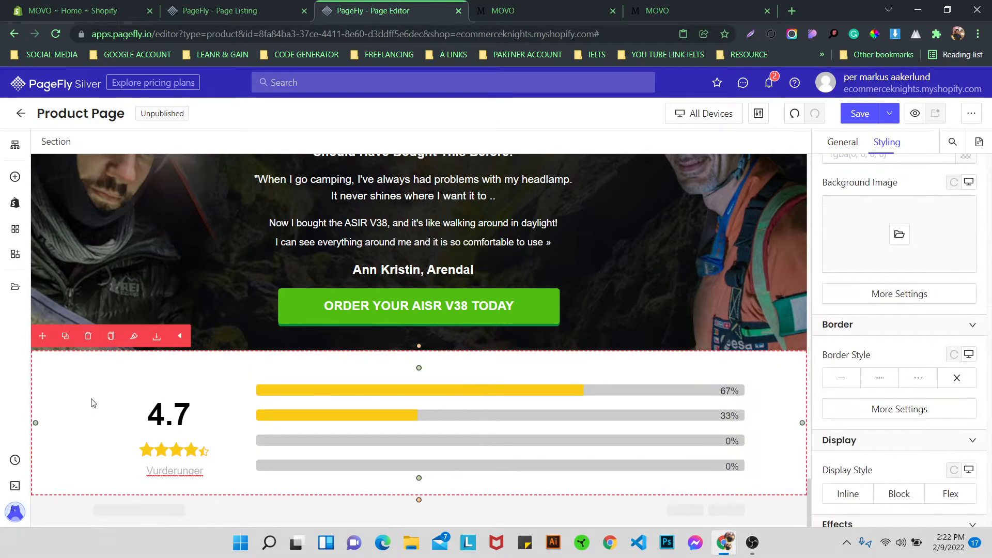
# - Examine the first progress bar's general settings and the progress box's typography, background and border styling options
pyautogui.click(309, 390)
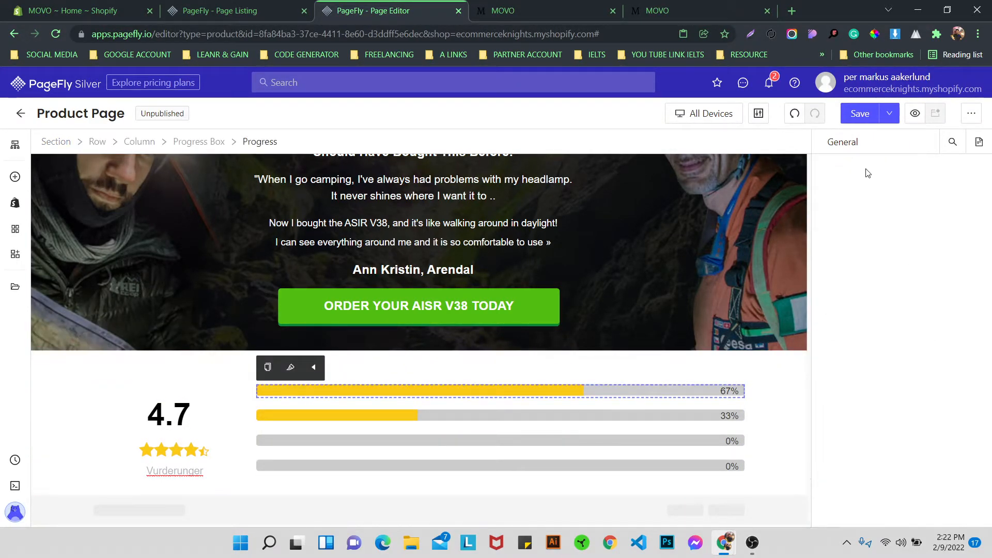
pyautogui.scroll(5, 889, 217)
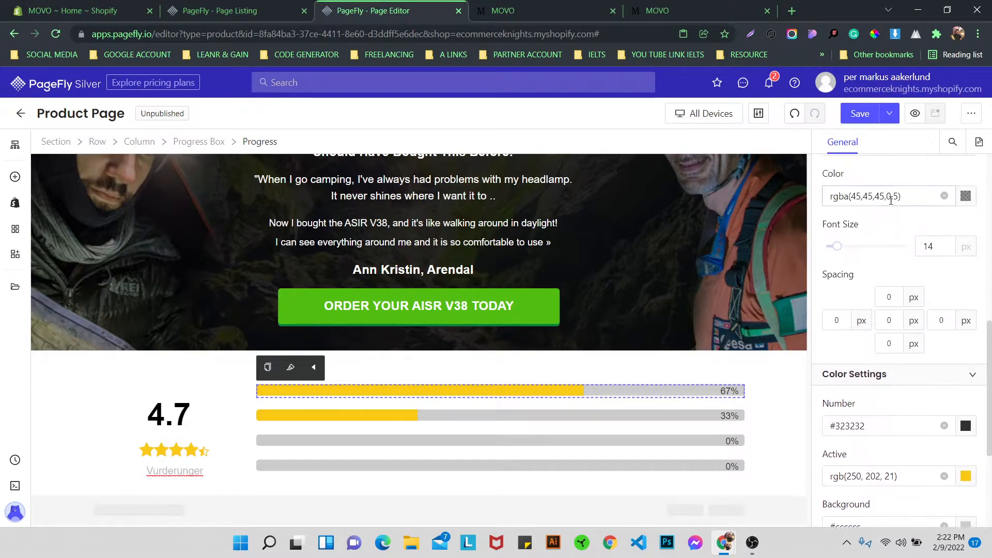
pyautogui.scroll(-5, 892, 217)
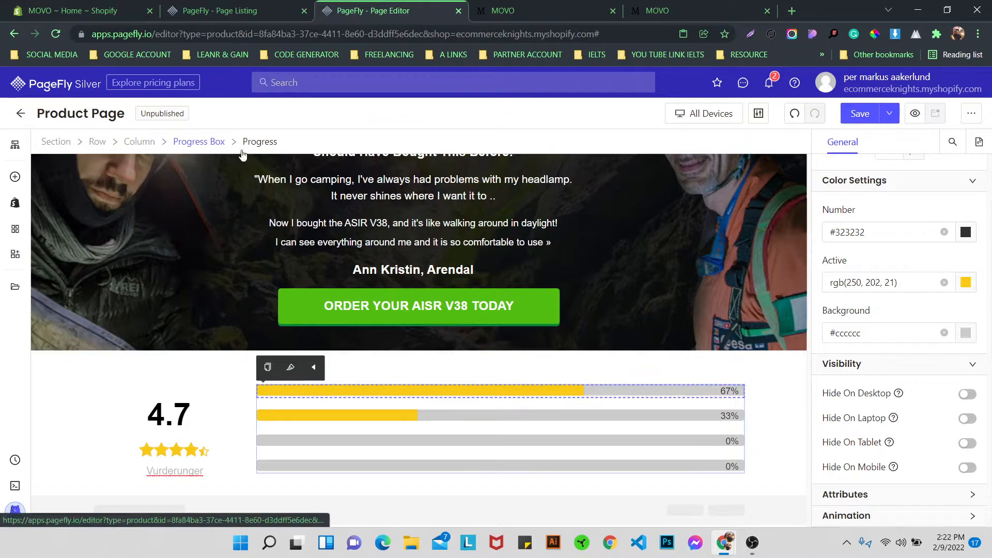
pyautogui.click(202, 141)
pyautogui.click(887, 142)
pyautogui.scroll(-5, 873, 268)
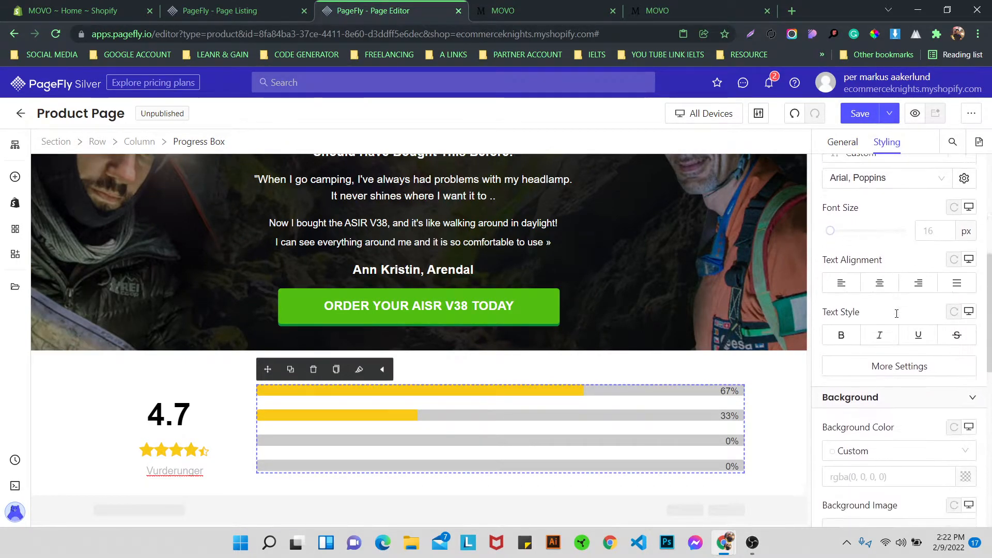
pyautogui.click(866, 279)
pyautogui.scroll(-8, 879, 320)
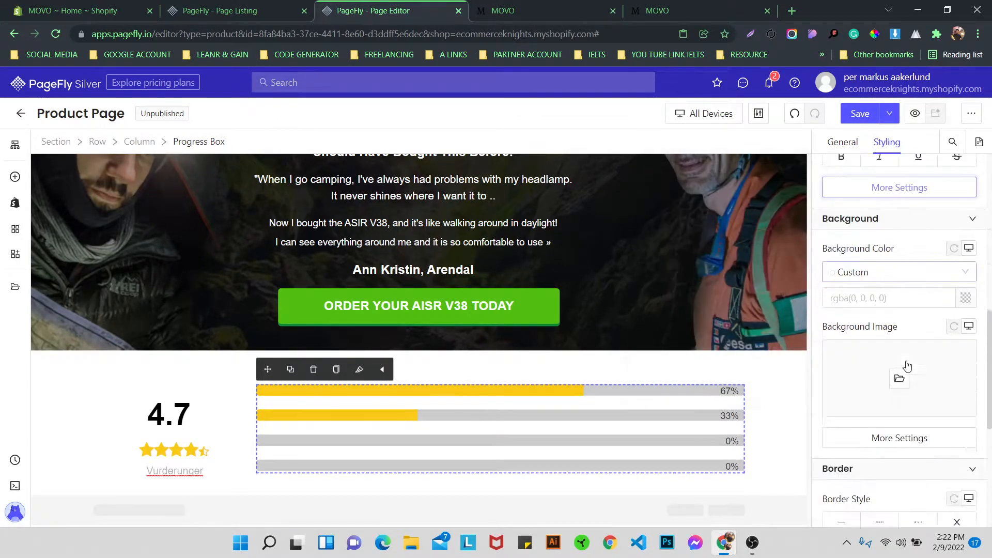
pyautogui.scroll(3, 905, 361)
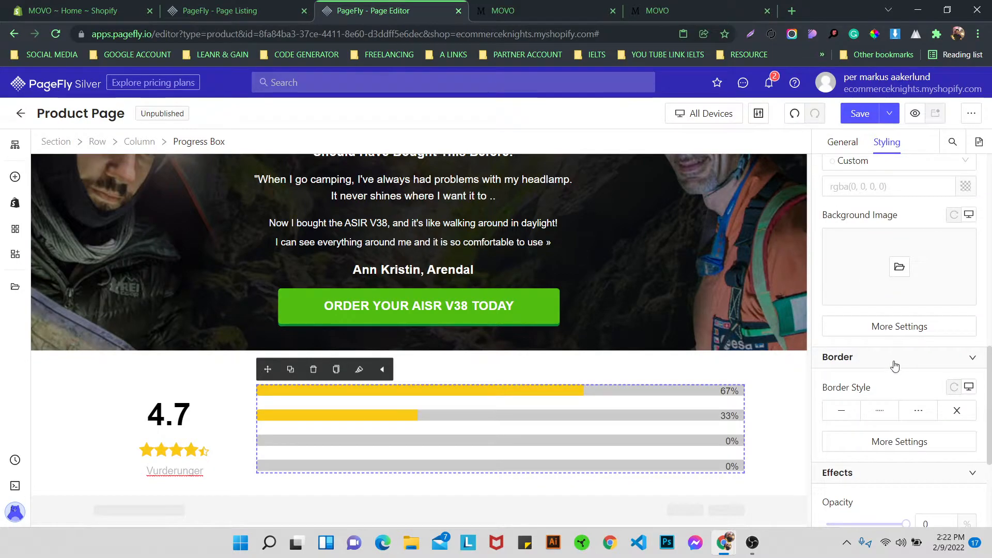
pyautogui.click(882, 441)
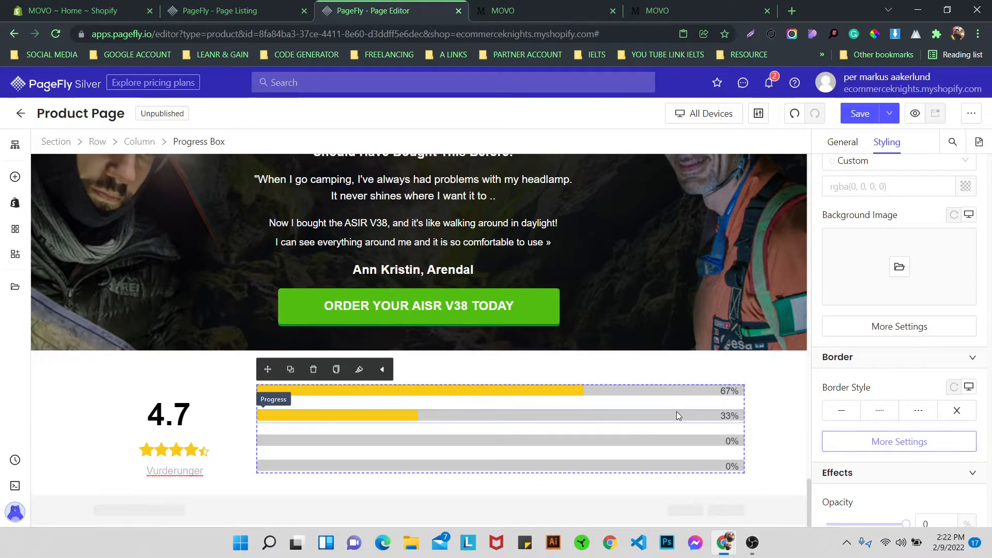
# - Examine the second progress bar's type, header and color settings
pyautogui.click(678, 415)
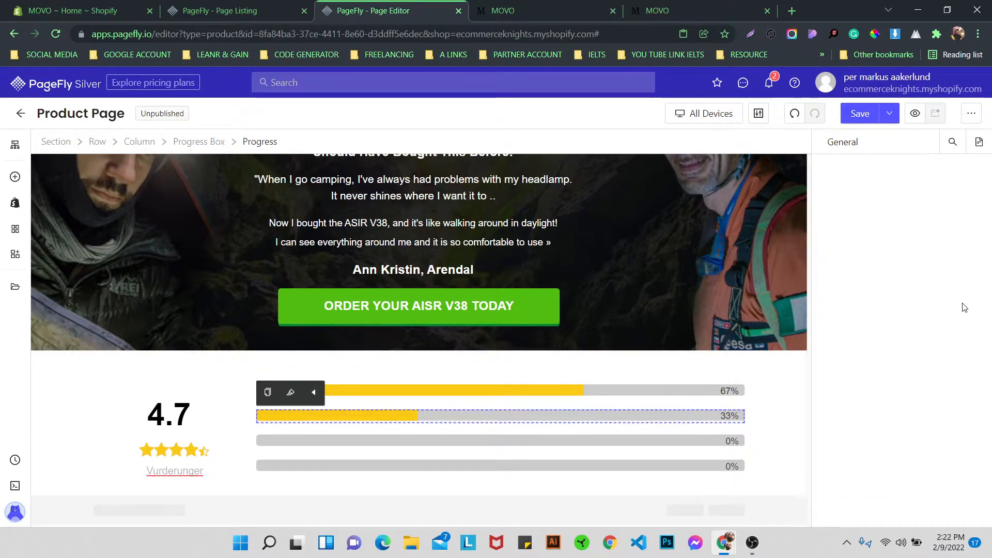
pyautogui.click(852, 143)
pyautogui.scroll(-1, 897, 283)
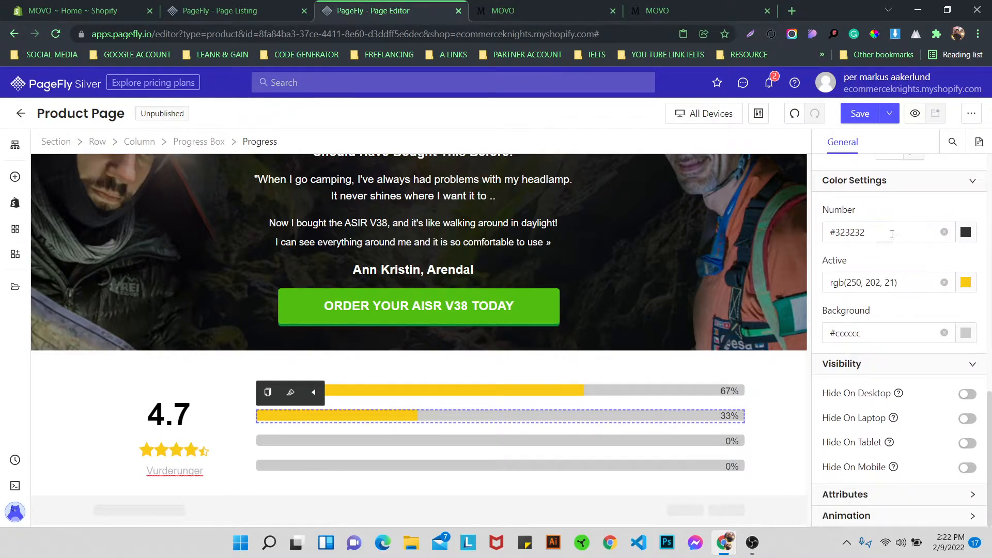
pyautogui.scroll(5, 896, 248)
pyautogui.scroll(8, 896, 250)
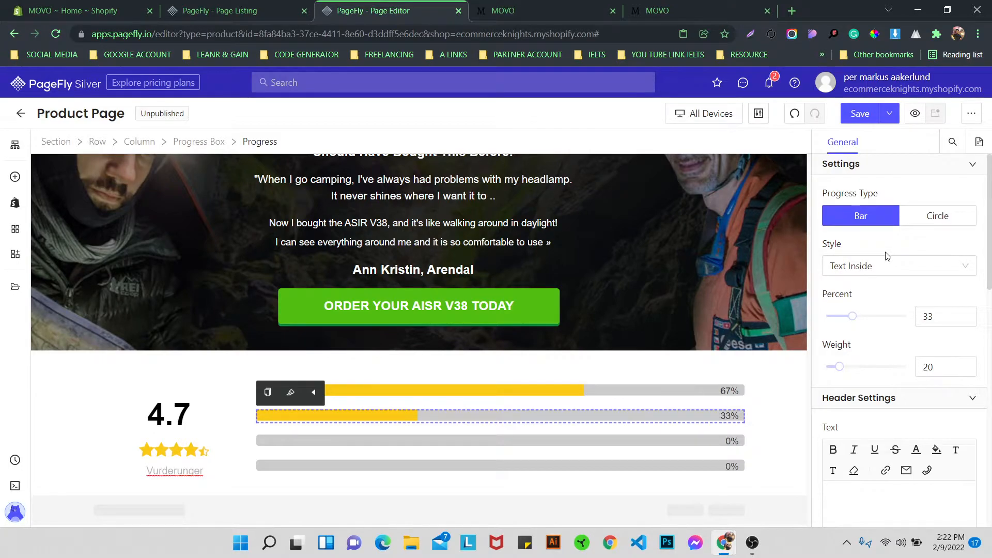
pyautogui.scroll(-4, 886, 262)
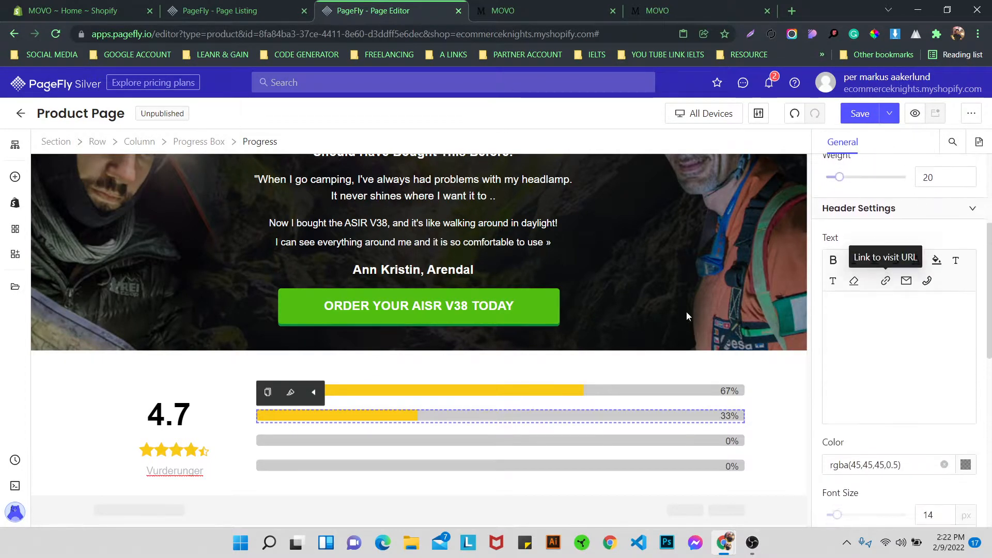
pyautogui.click(66, 376)
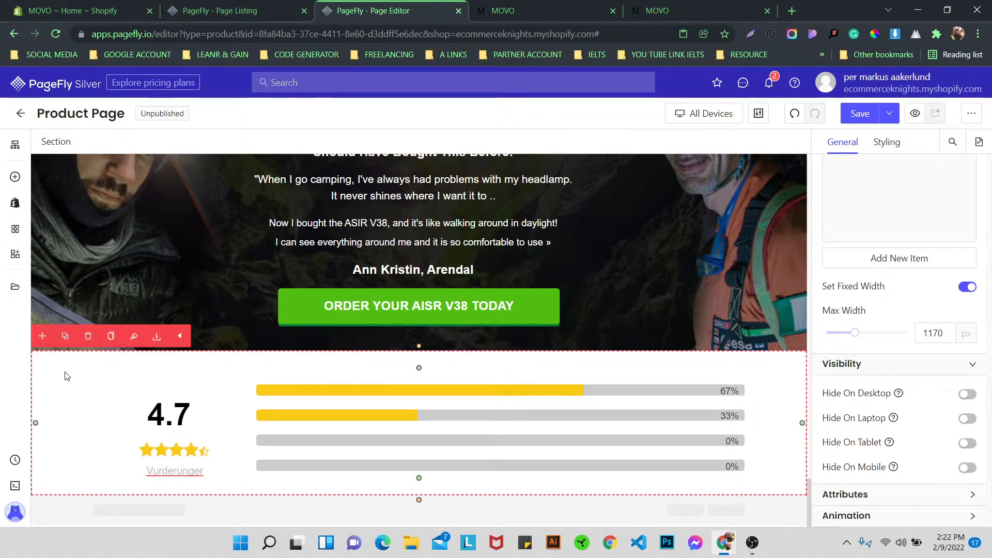
# - Set the right margin of the first star icon under the 4.7 score to 2 px
pyautogui.click(150, 453)
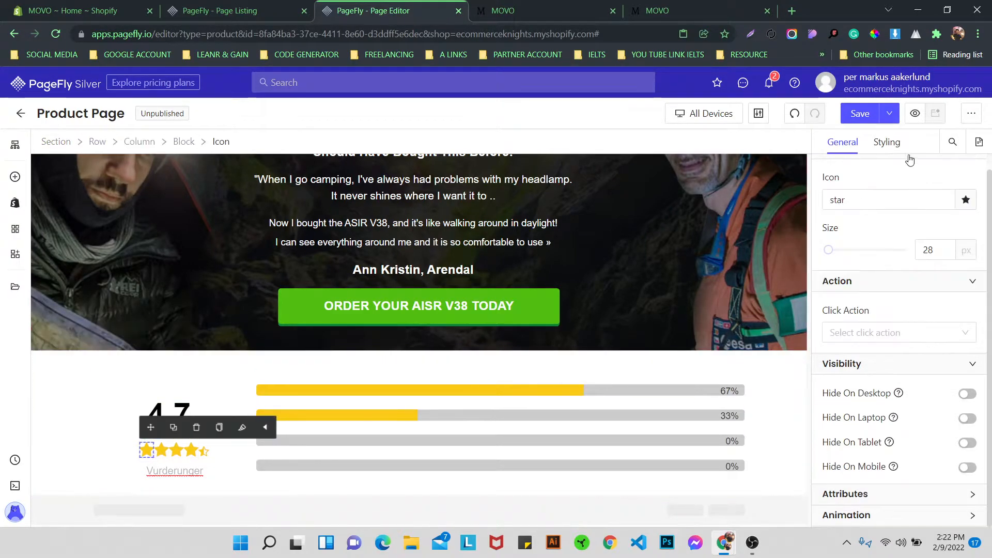
pyautogui.click(887, 143)
pyautogui.scroll(-3, 907, 284)
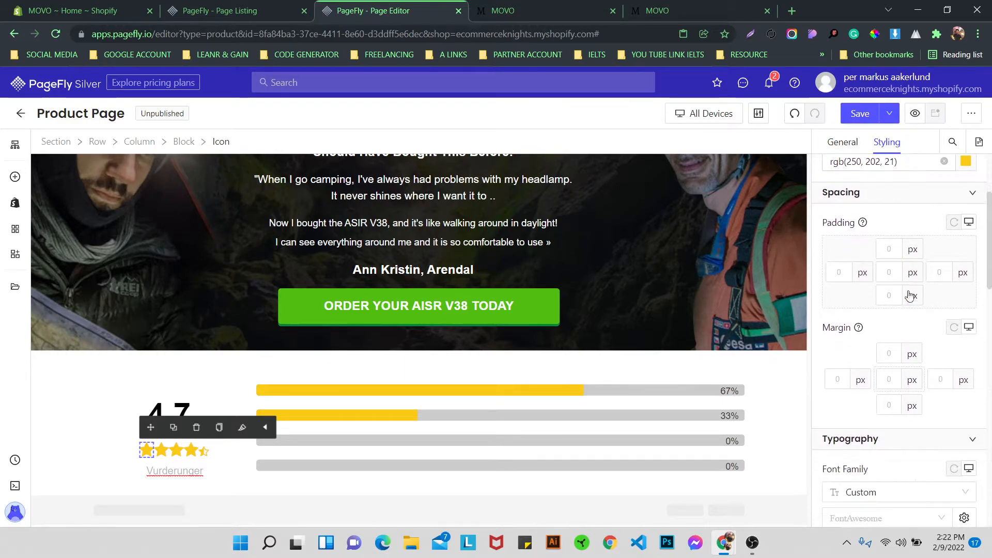
pyautogui.write('2')
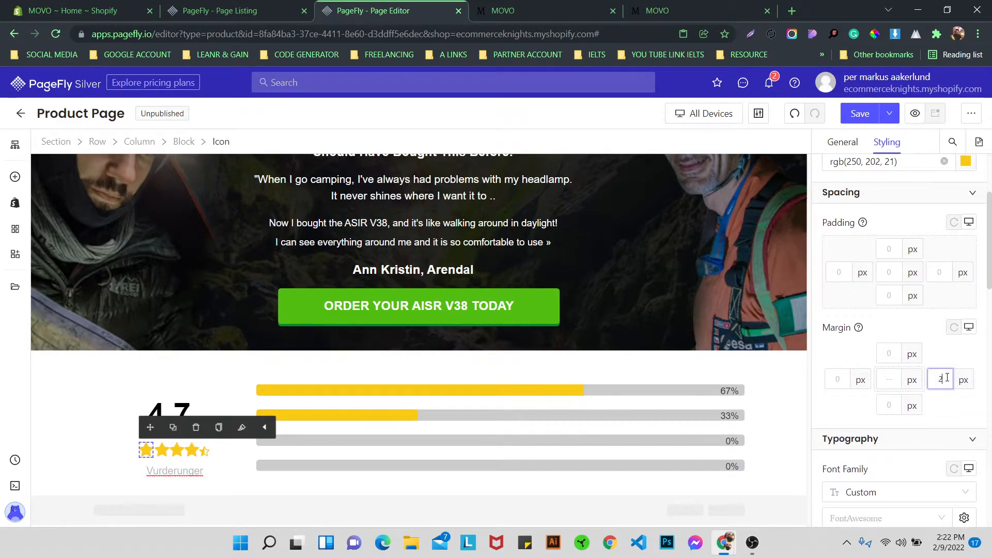
# - Copy the first star's style and apply it to the second, third and fourth stars
pyautogui.click(219, 428)
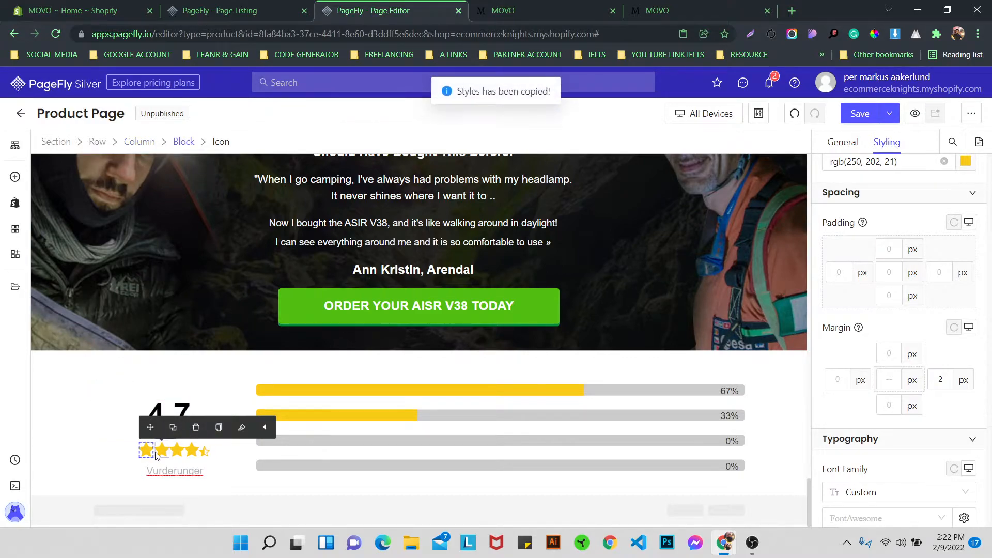
pyautogui.click(160, 451)
pyautogui.click(257, 428)
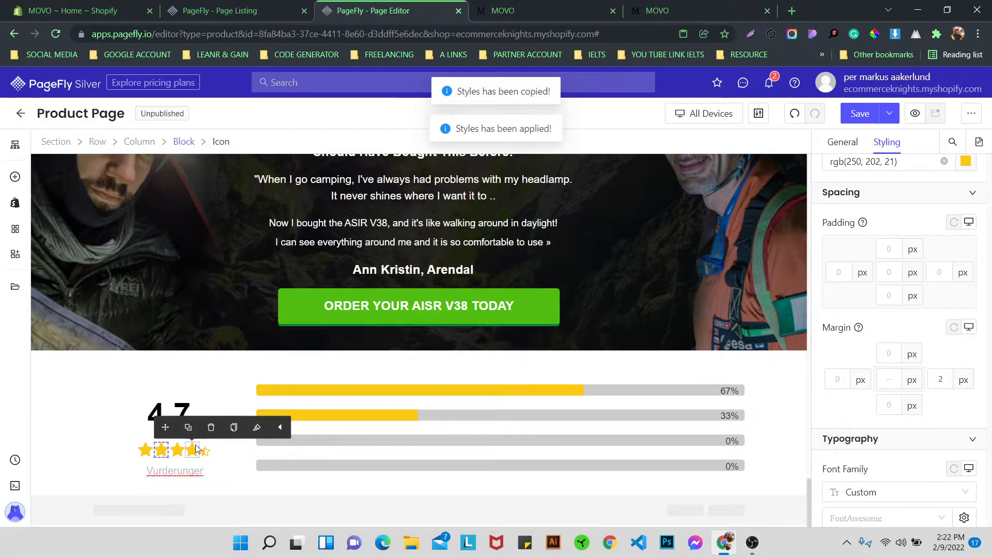
pyautogui.click(177, 451)
pyautogui.click(273, 427)
pyautogui.click(193, 450)
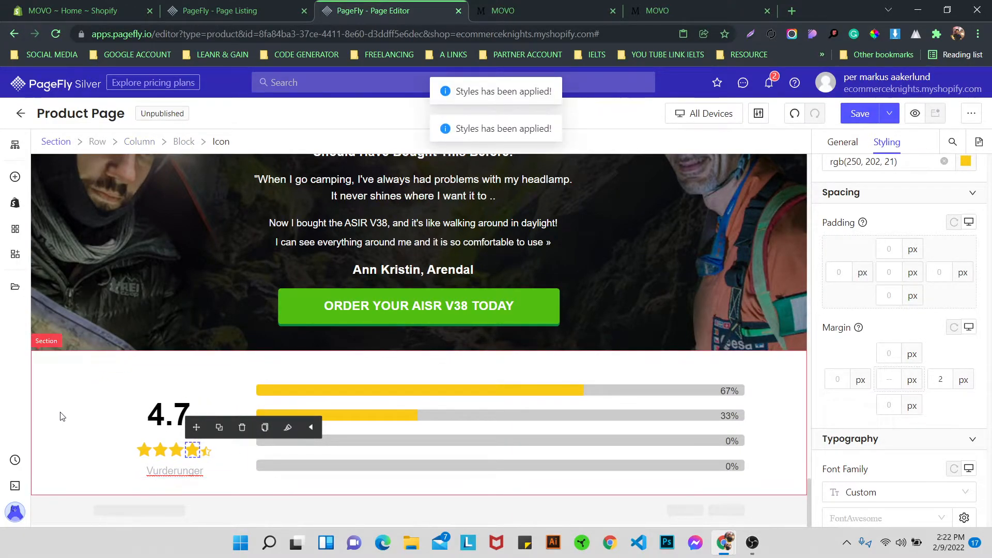
pyautogui.click(288, 427)
pyautogui.click(79, 411)
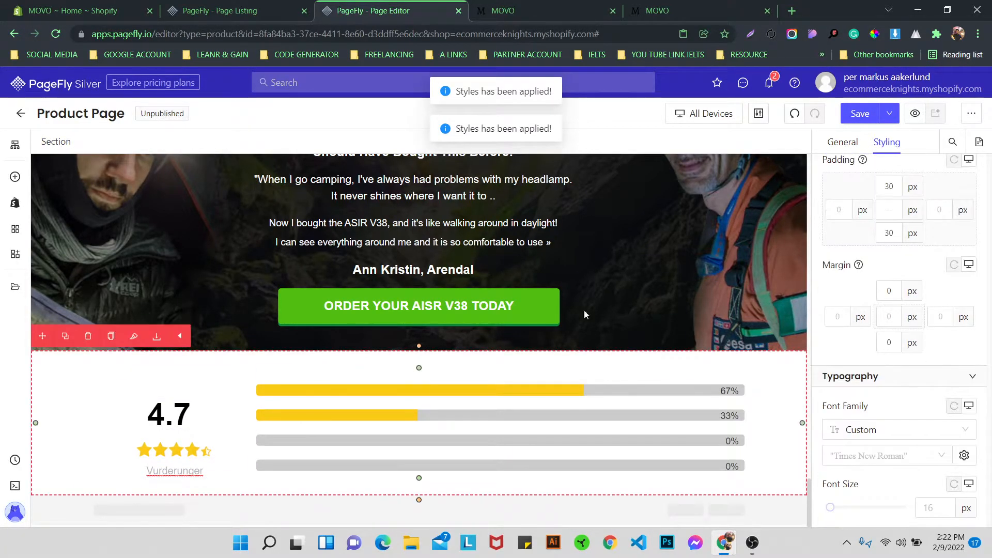
# - Save the product page and switch the editor to the Mobile view
pyautogui.click(858, 115)
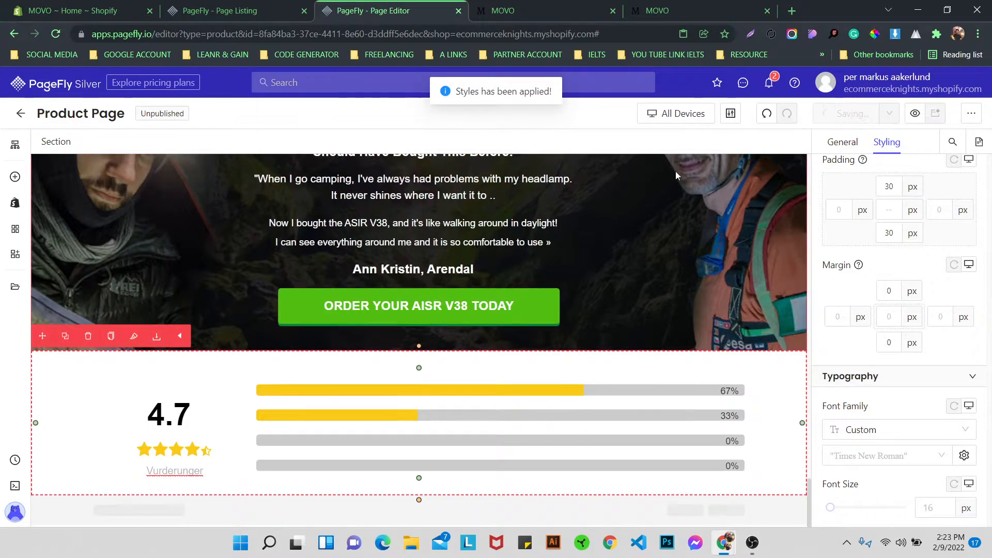
pyautogui.click(678, 115)
pyautogui.click(678, 202)
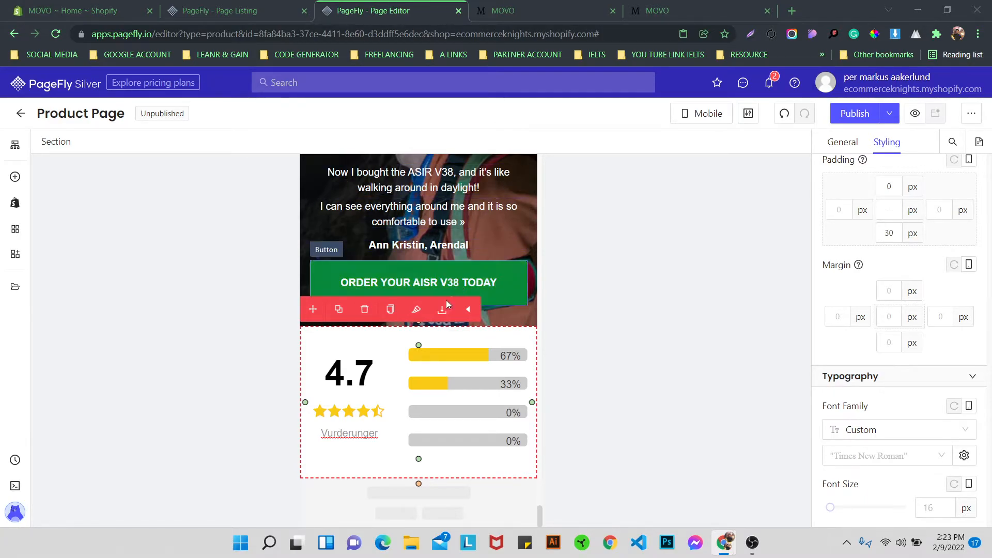
# - Examine the general and styling settings of the progress box and the second progress bar in the Mobile view
pyautogui.click(436, 373)
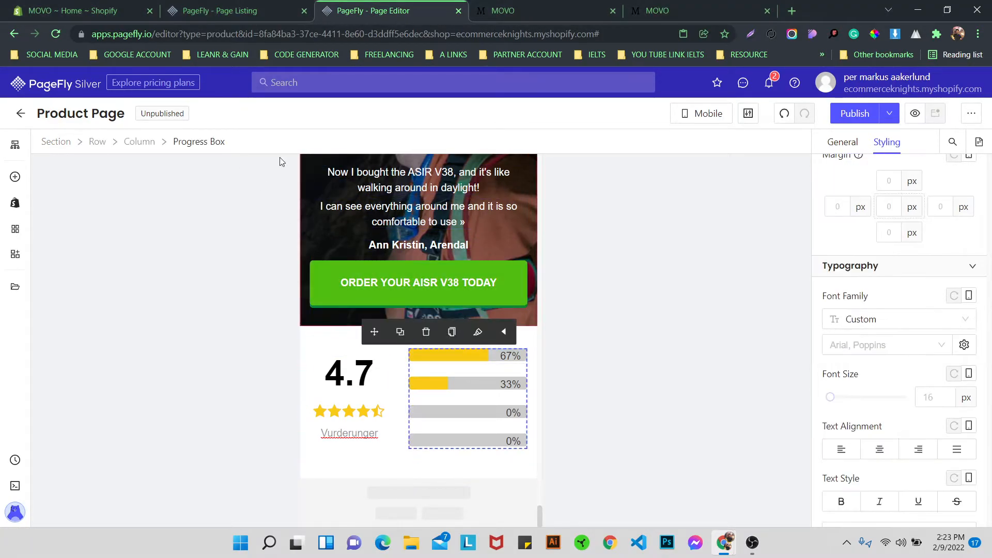
pyautogui.scroll(-1, 911, 283)
pyautogui.scroll(-3, 880, 300)
pyautogui.scroll(7, 876, 298)
pyautogui.click(843, 143)
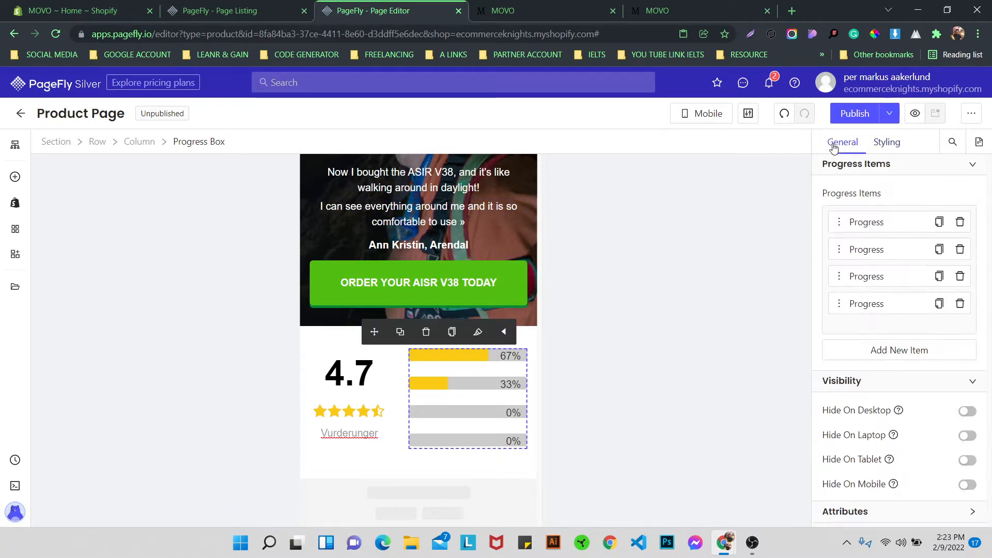
pyautogui.scroll(-1, 908, 299)
pyautogui.scroll(1, 908, 299)
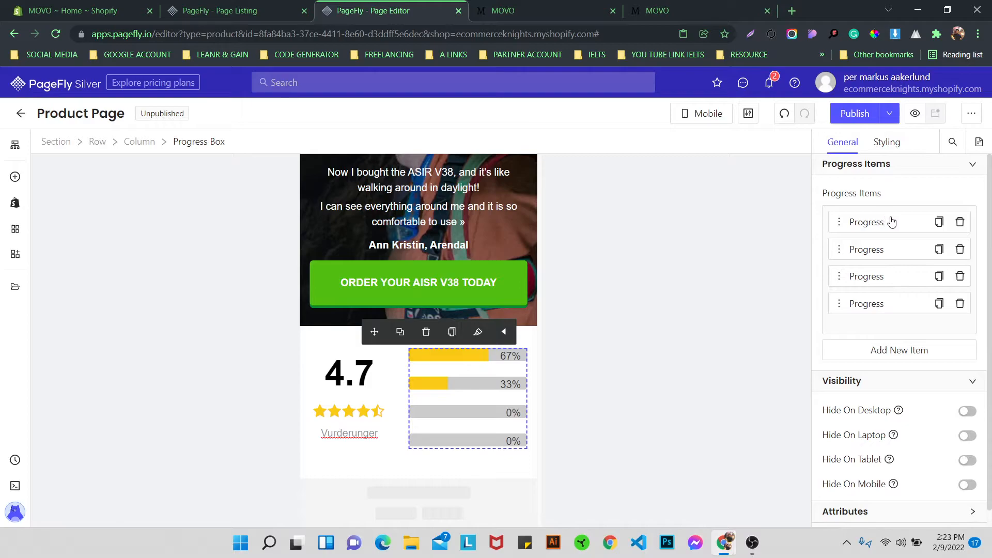
pyautogui.scroll(-1, 877, 260)
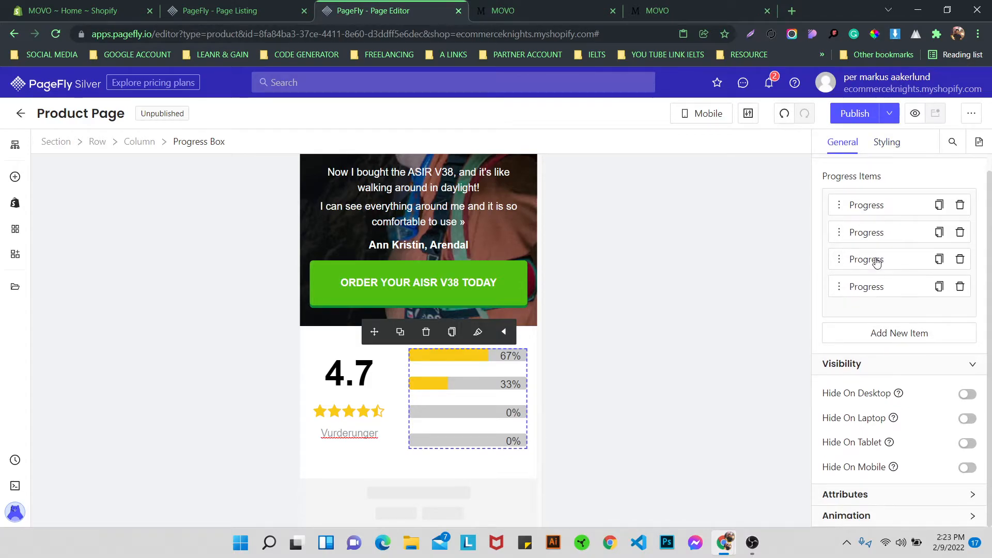
pyautogui.click(878, 152)
pyautogui.scroll(-5, 886, 228)
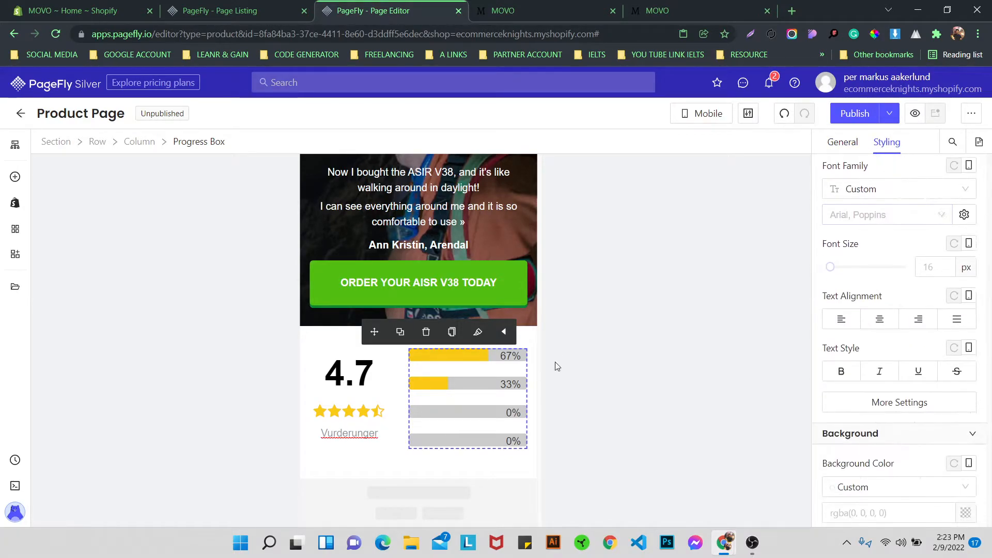
pyautogui.click(474, 383)
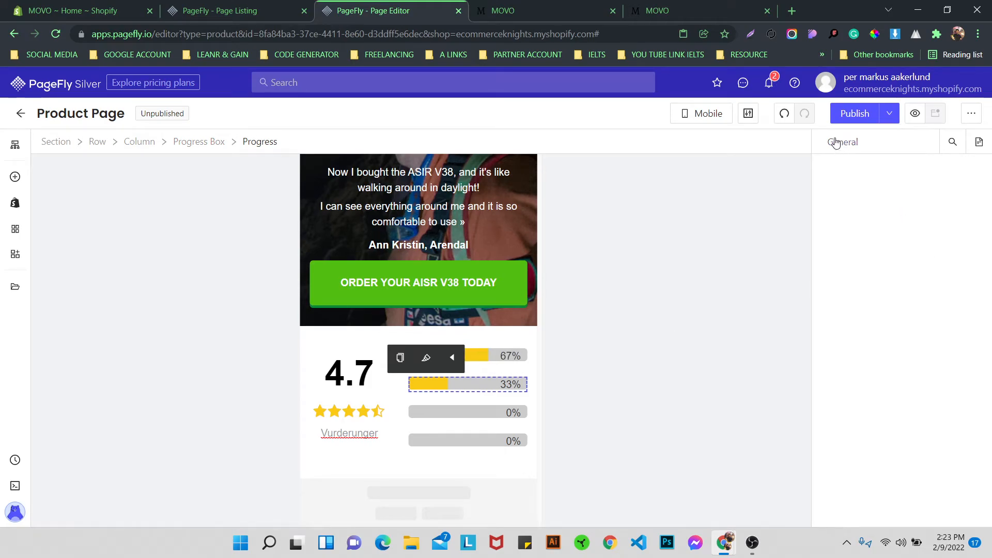
pyautogui.scroll(5, 930, 248)
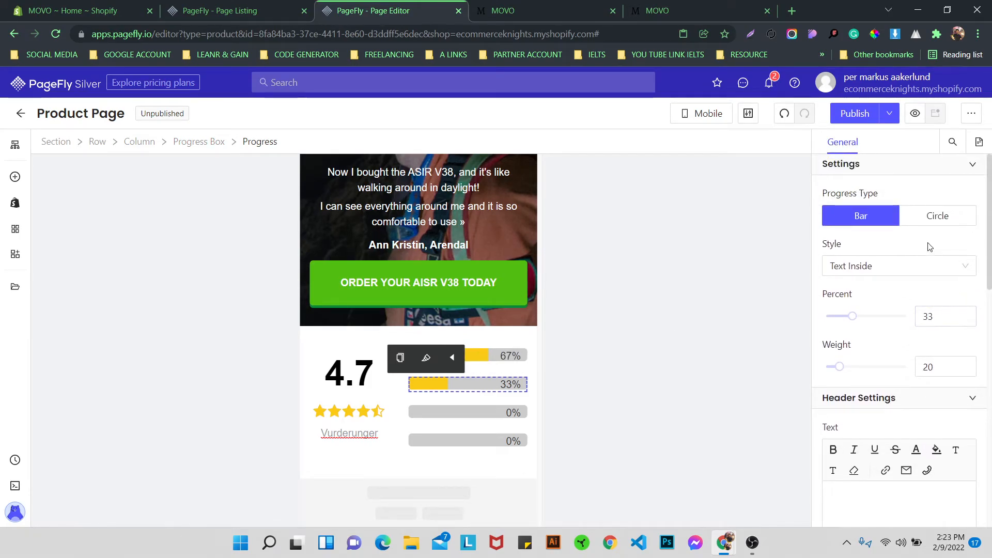
pyautogui.scroll(-10, 929, 247)
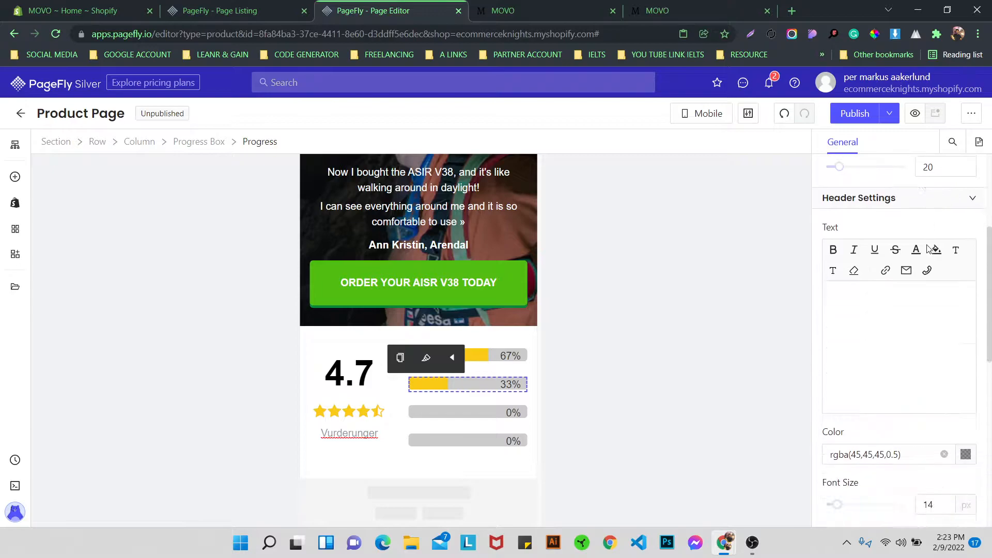
pyautogui.scroll(-1, 926, 246)
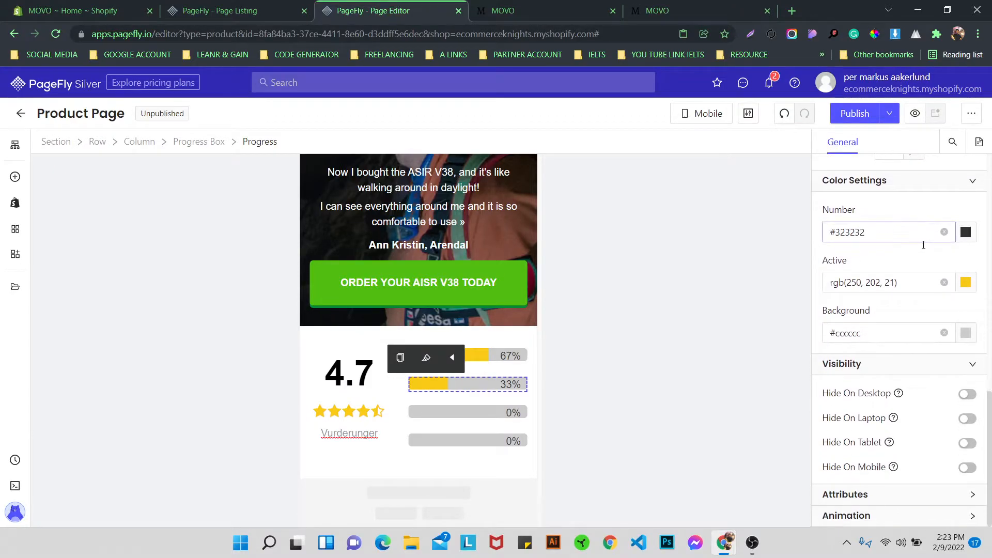
# - Return to the All Devices view and examine the spacing and typography styling of the column holding the progress bars
pyautogui.click(701, 124)
pyautogui.click(710, 139)
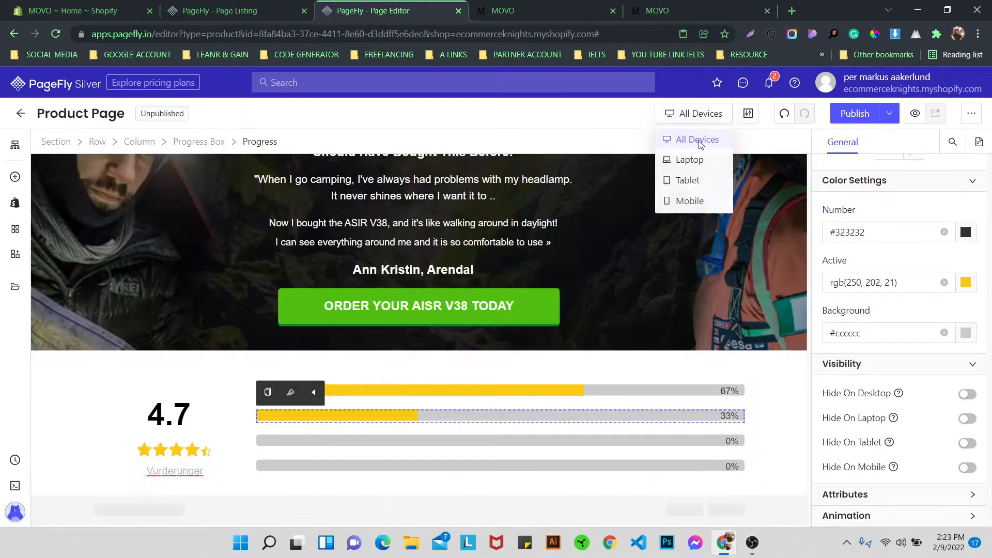
pyautogui.click(649, 380)
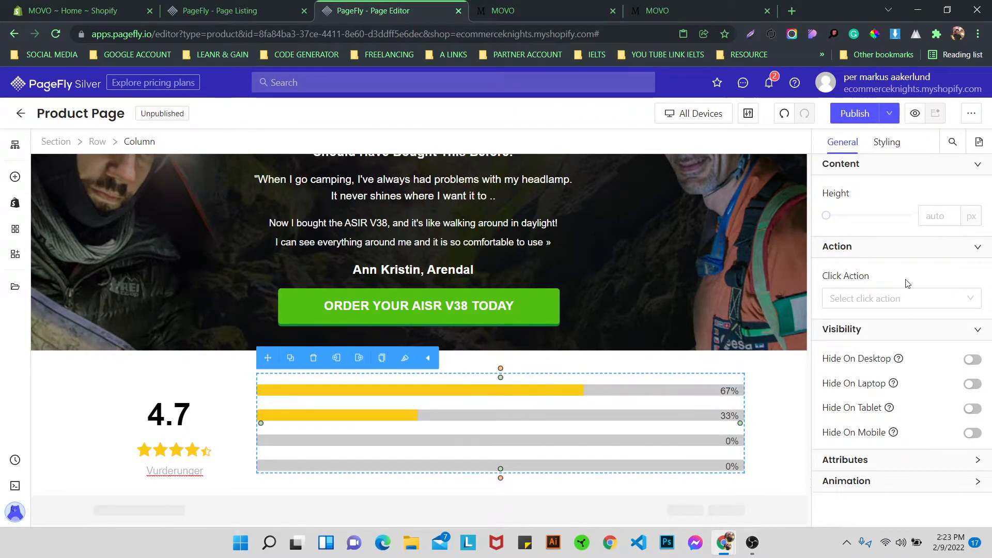
pyautogui.click(887, 142)
pyautogui.scroll(3, 908, 193)
pyautogui.scroll(-3, 912, 207)
pyautogui.scroll(10, 920, 248)
pyautogui.scroll(3, 922, 260)
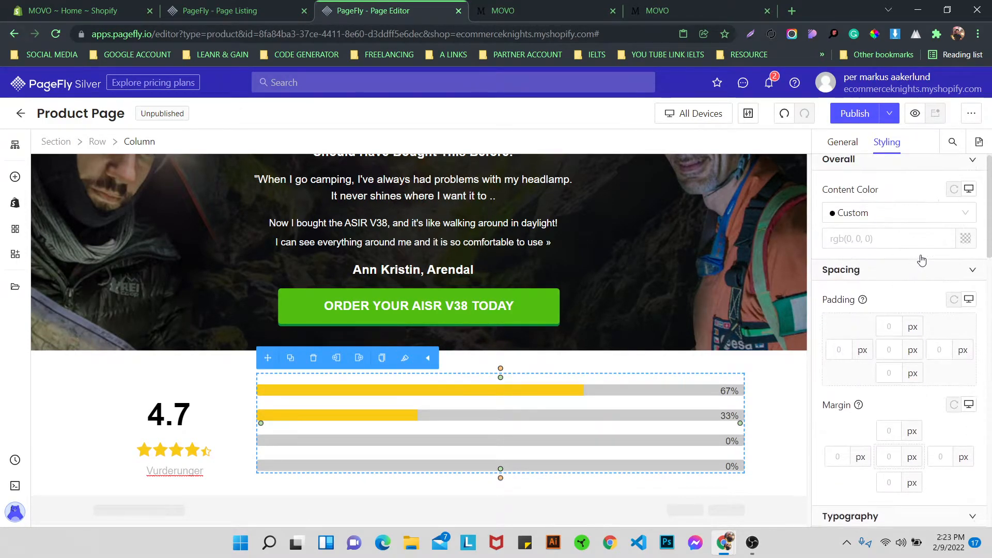
pyautogui.scroll(-6, 904, 233)
pyautogui.scroll(-1, 878, 170)
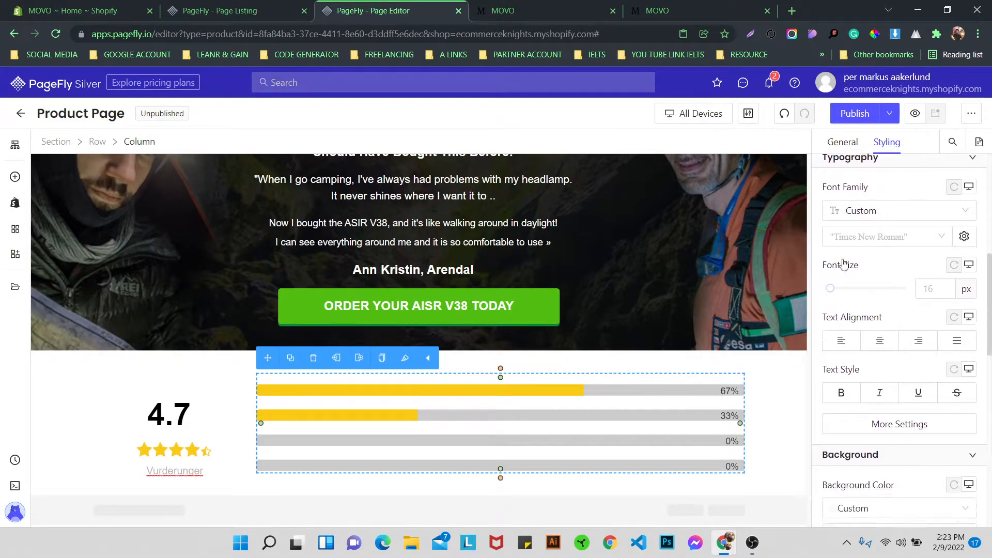
pyautogui.click(71, 386)
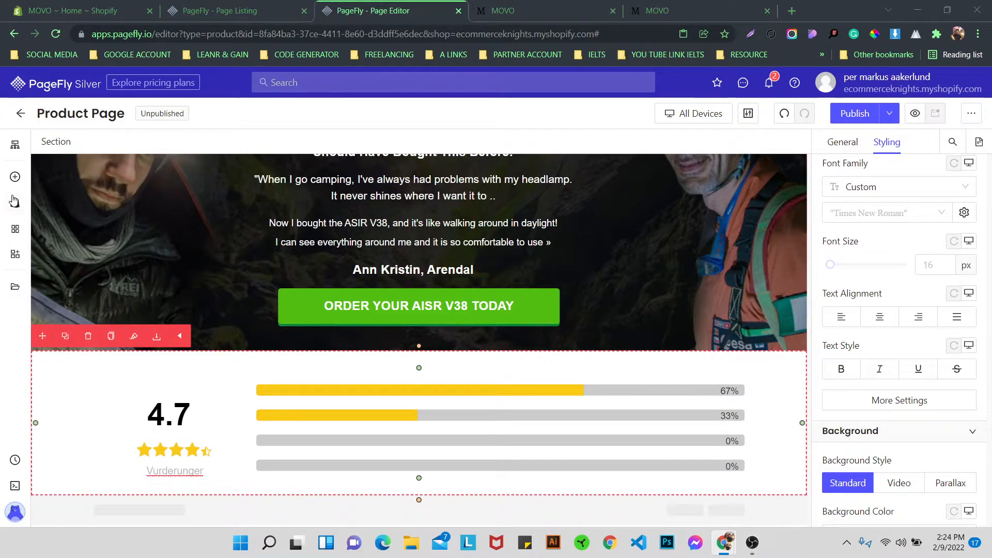
# - Add a one-column layout row beneath the rating score and progress bars in the same section
pyautogui.click(15, 176)
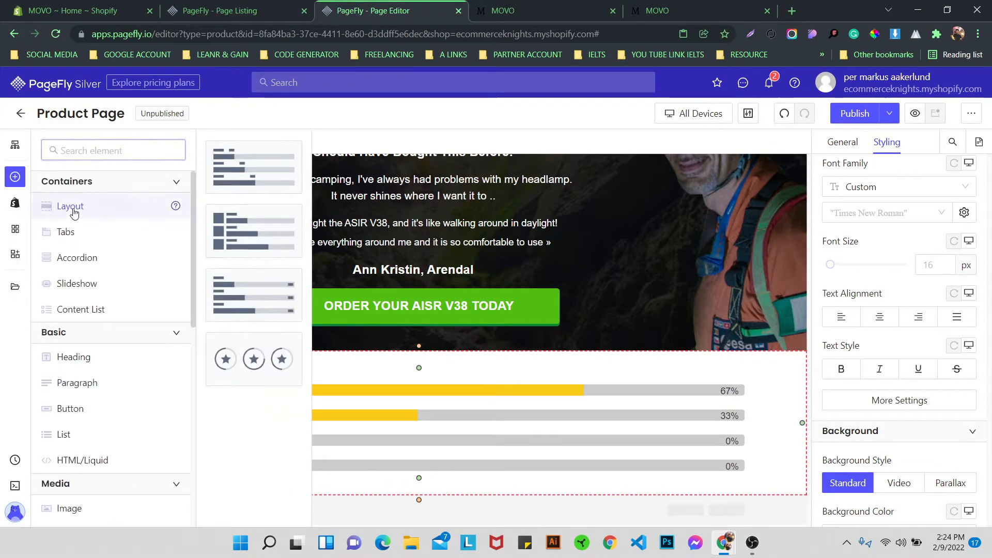
pyautogui.moveTo(67, 214)
pyautogui.moveTo(253, 166); pyautogui.dragTo(308, 432)
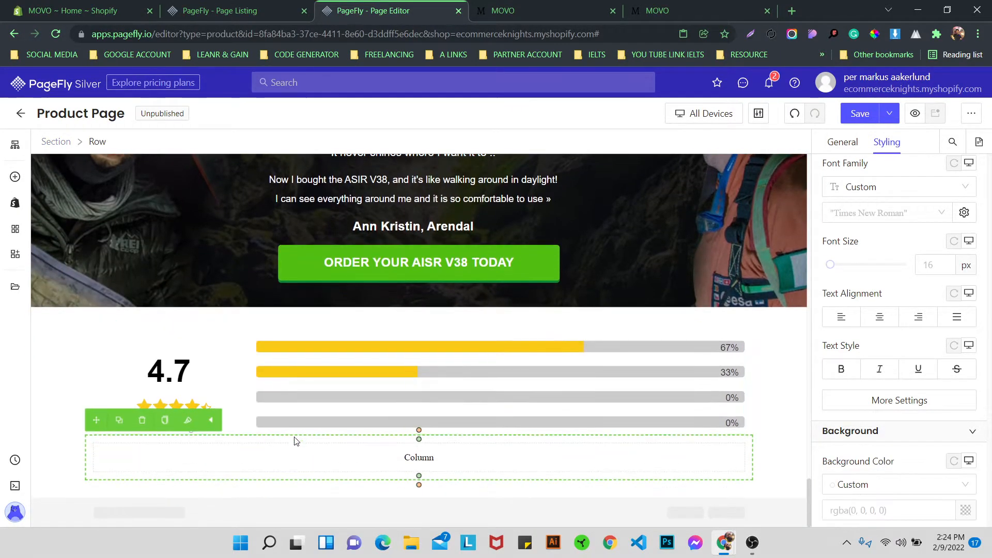
# - Give the new row the custom CSS "max-width: 780px;" and "margin: 0 auto;"
pyautogui.scroll(-8, 931, 259)
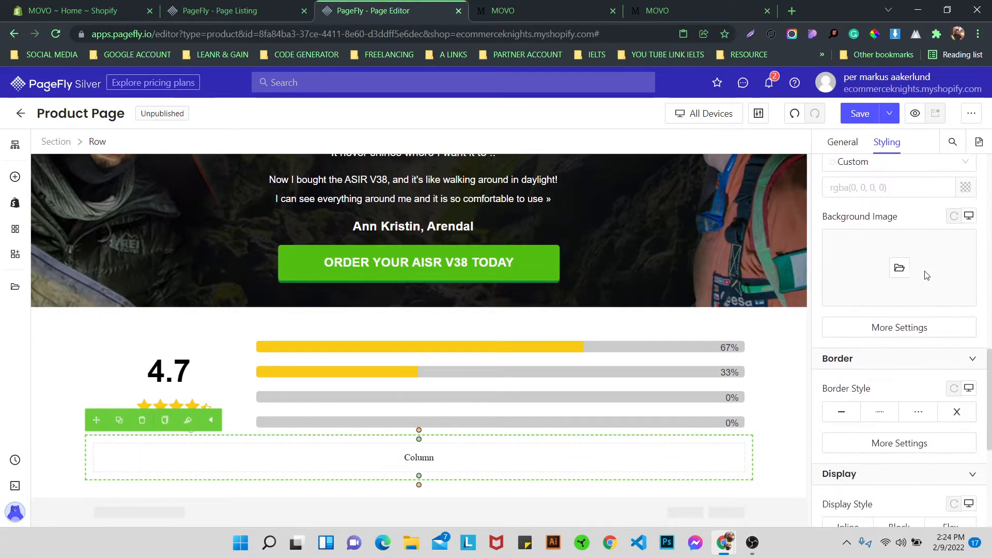
pyautogui.scroll(-3, 897, 351)
pyautogui.click(860, 408)
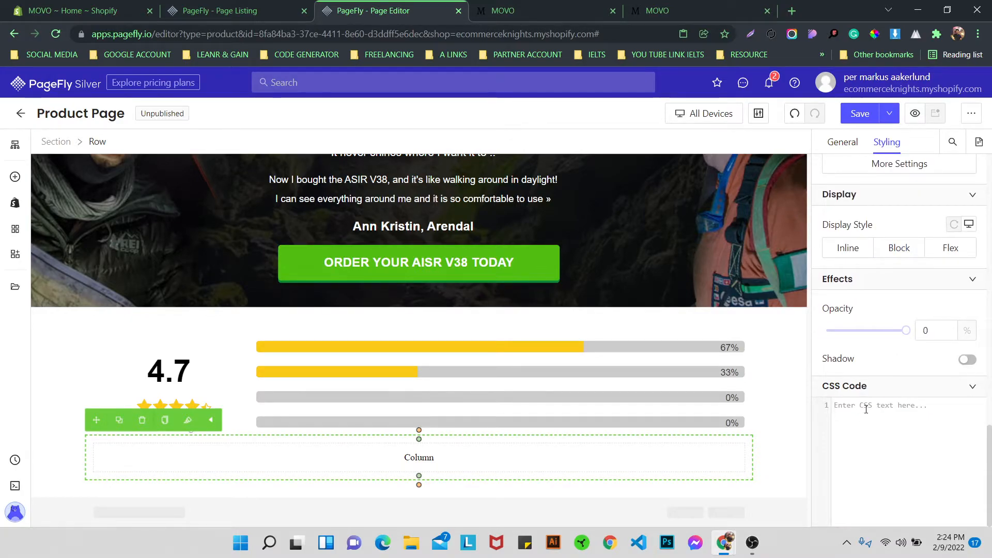
pyautogui.write('w')
pyautogui.press('BackSpace')
pyautogui.press('BackSpace')
pyautogui.press('BackSpace')
pyautogui.press('BackSpace')
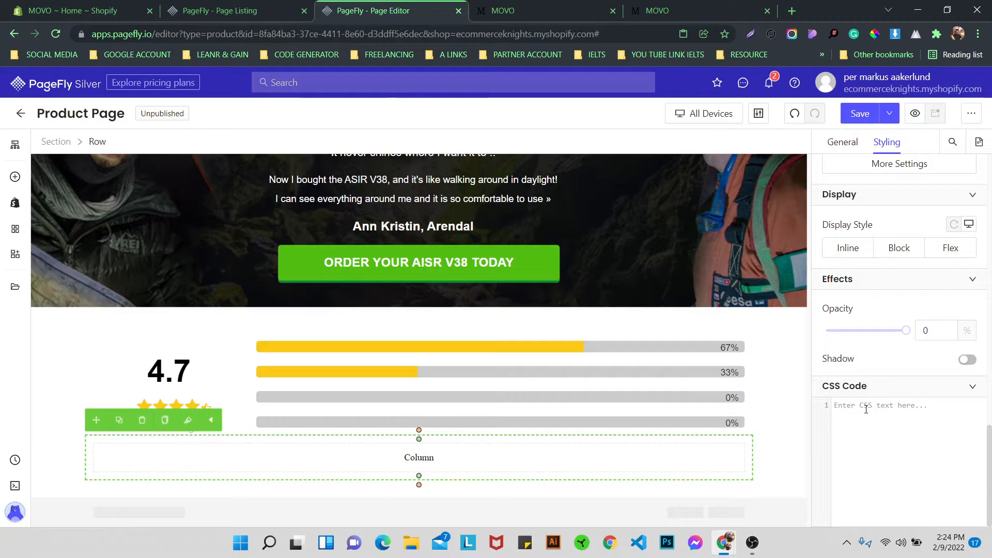
pyautogui.write('max-width: 780px;')
pyautogui.press('Return')
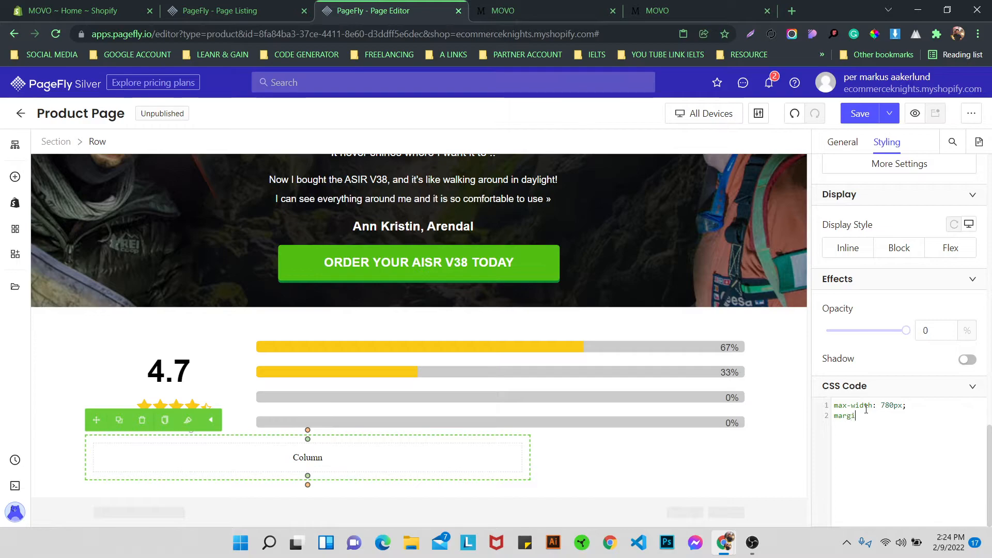
pyautogui.write('margin: 0 auto;')
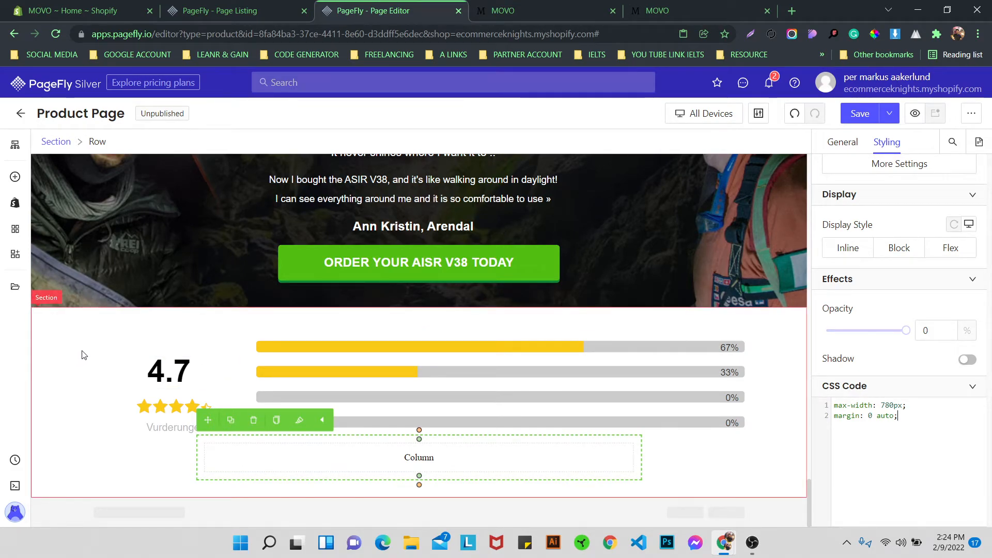
# - Left-align the text of the new row's column and add a heading element inside it
pyautogui.click(300, 468)
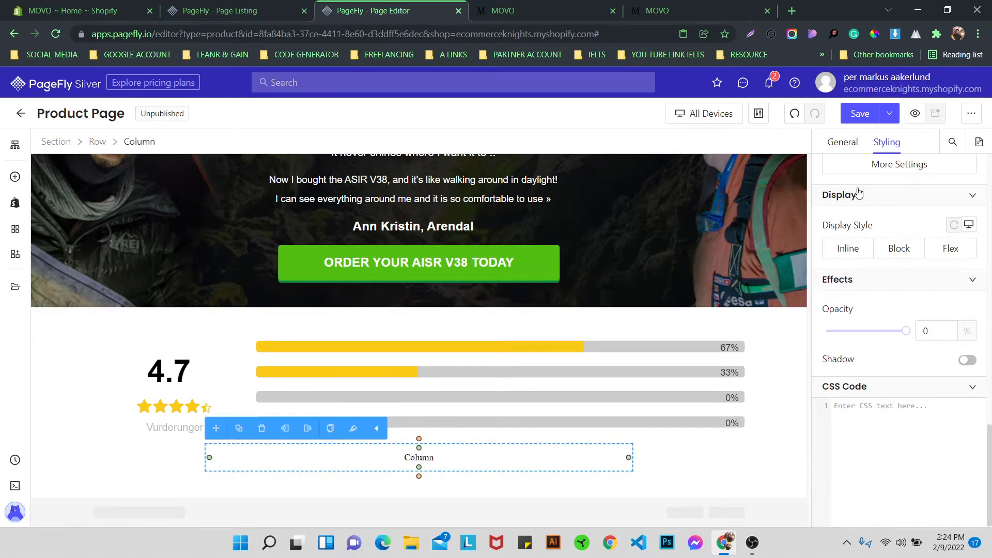
pyautogui.scroll(5, 856, 206)
pyautogui.click(842, 167)
pyautogui.click(15, 179)
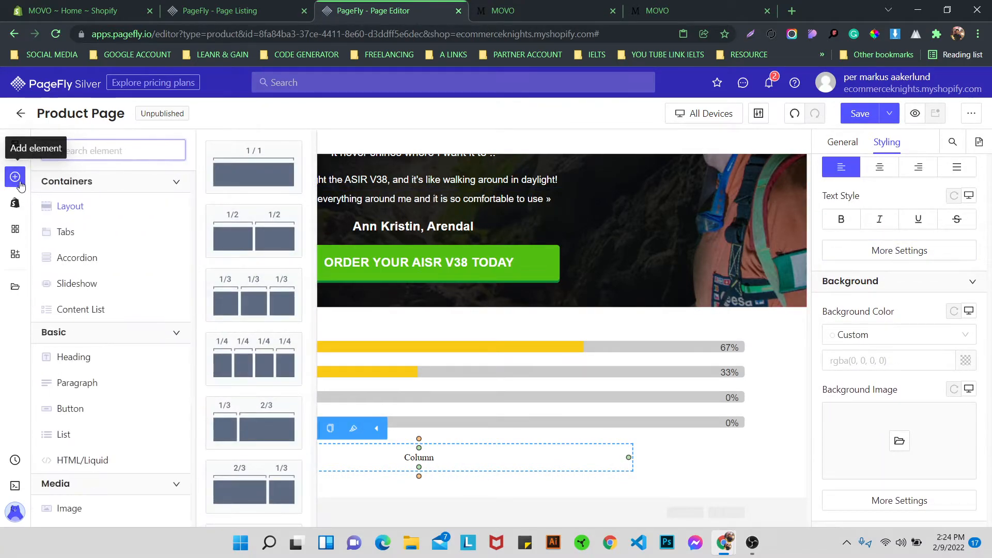
pyautogui.moveTo(73, 356)
pyautogui.moveTo(254, 166); pyautogui.dragTo(325, 459)
# - Copy the styles of the "Light For All Occasions" heading and apply them to the new heading
pyautogui.scroll(15, 245, 273)
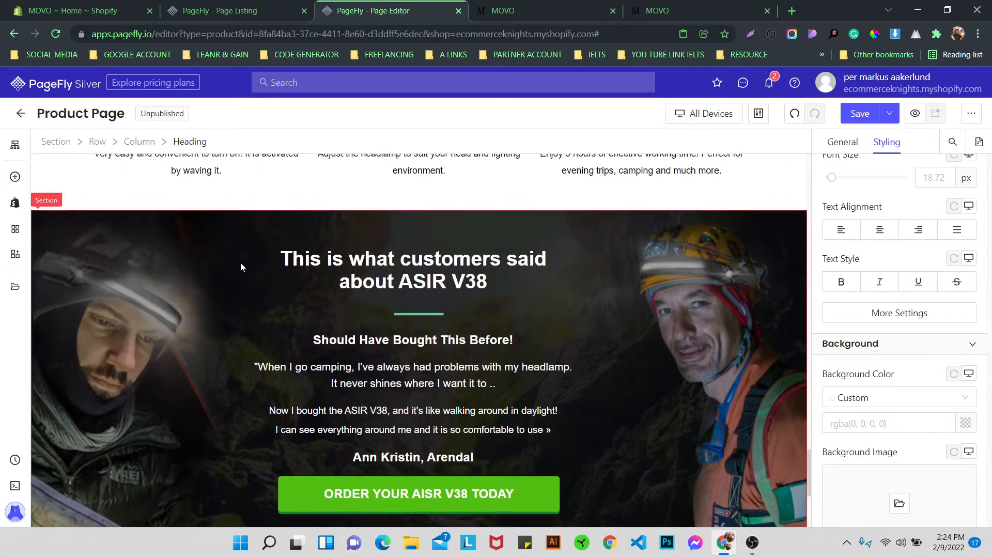
pyautogui.scroll(6, 247, 308)
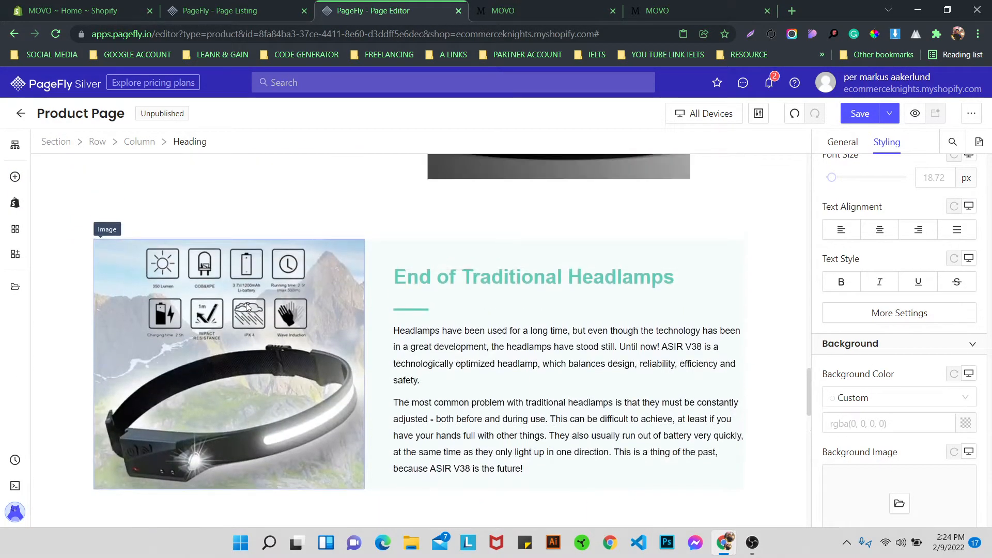
pyautogui.click(224, 181)
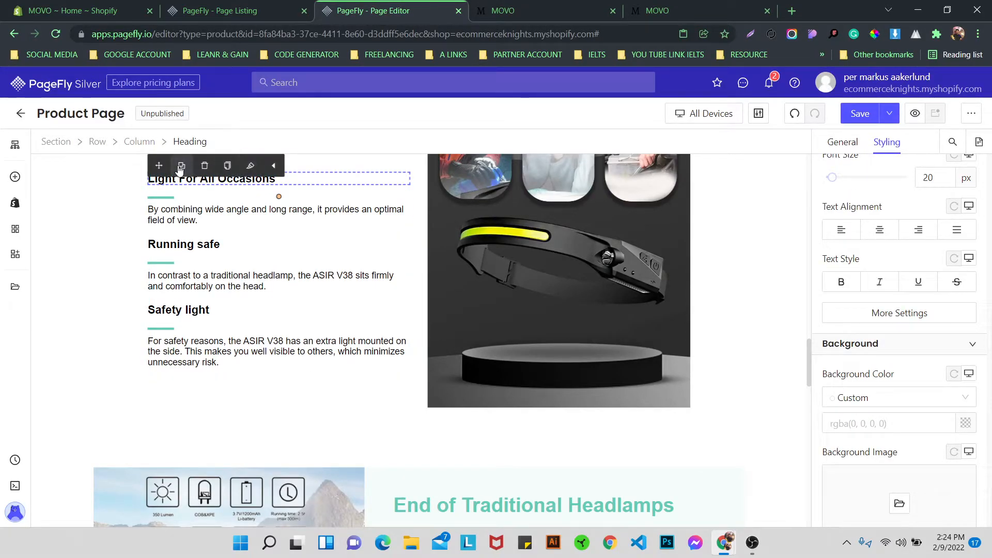
pyautogui.click(228, 165)
pyautogui.scroll(-15, 292, 335)
pyautogui.scroll(-5, 293, 335)
pyautogui.click(278, 455)
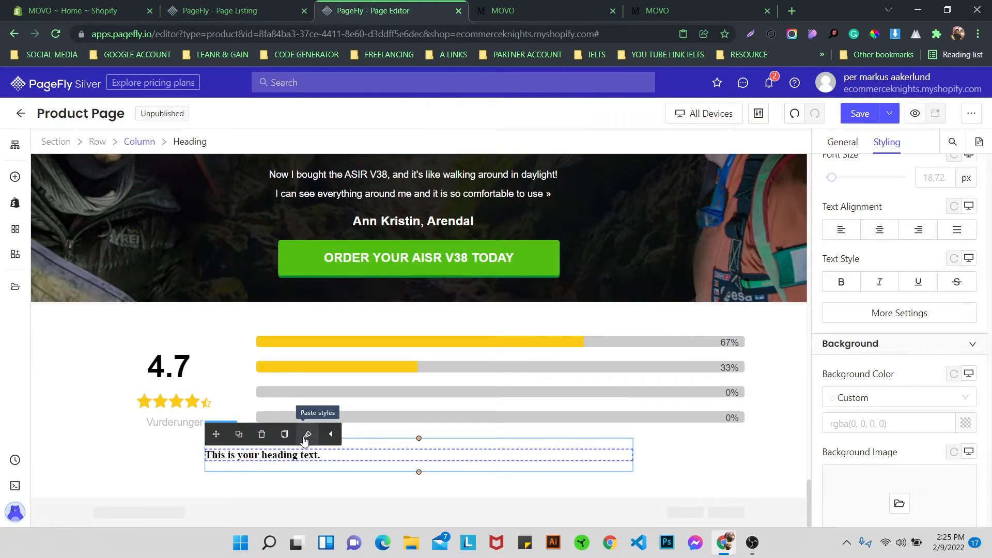
pyautogui.click(307, 435)
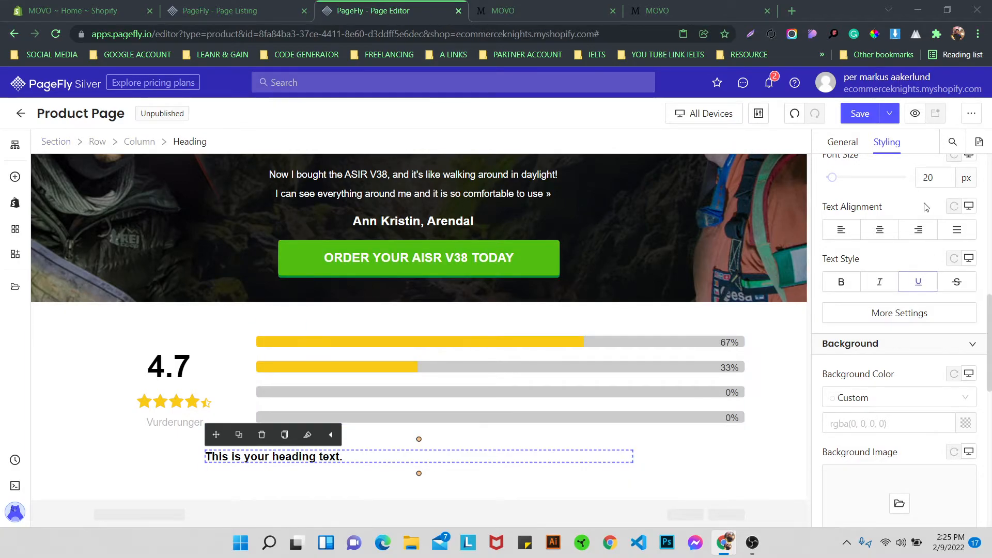
# - Set the new heading's font size to 19 px and its line height to 27 px
pyautogui.click(928, 177)
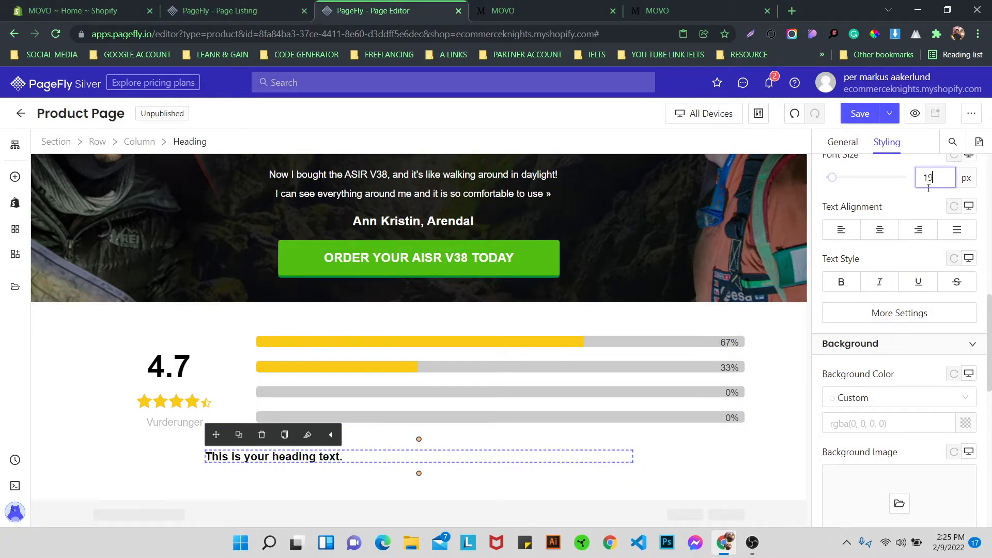
pyautogui.click(903, 314)
pyautogui.click(765, 293)
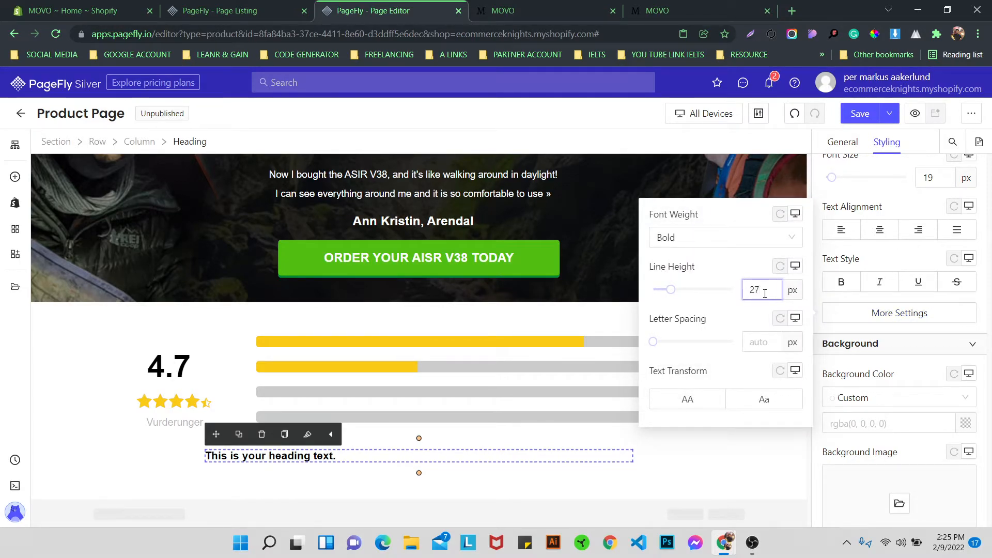
pyautogui.click(827, 256)
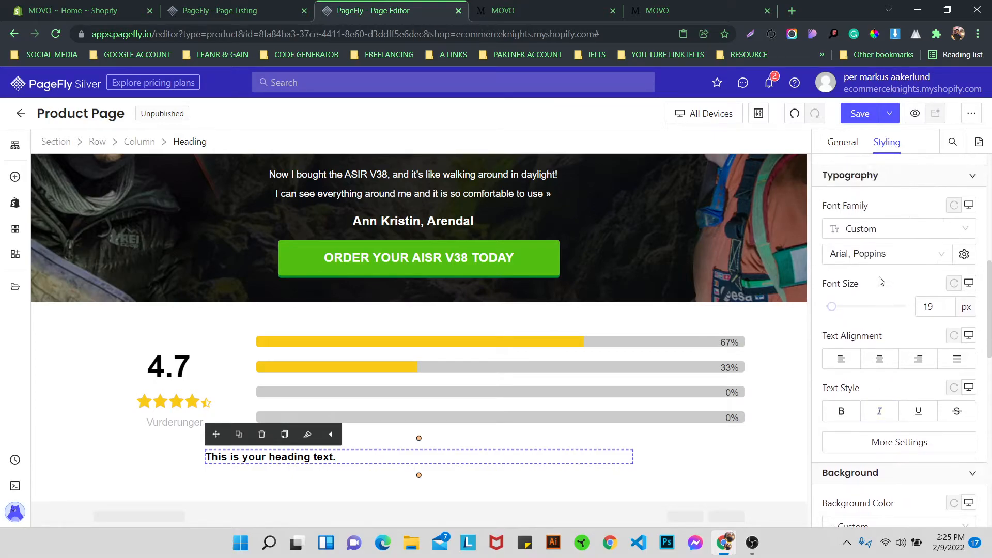
pyautogui.click(877, 280)
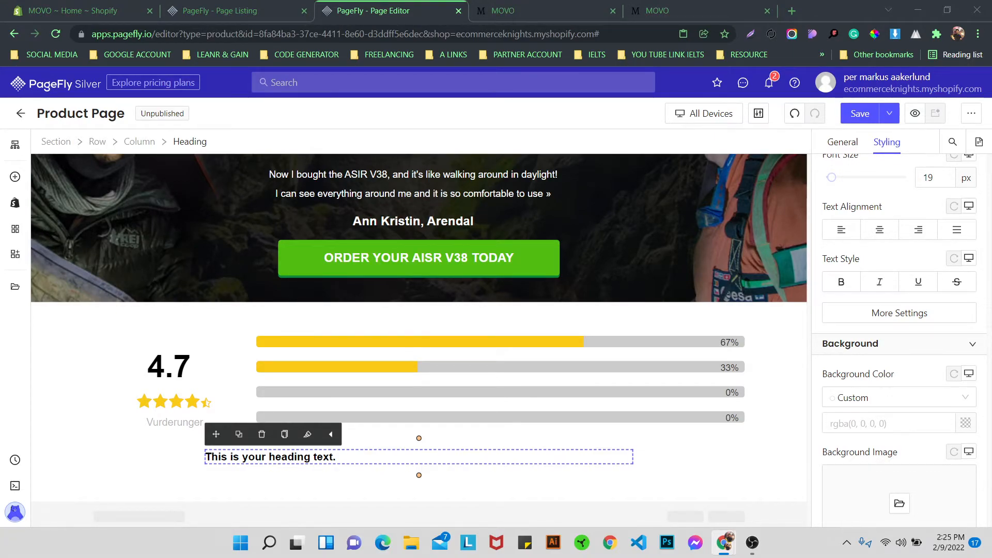
# - Replace the heading's placeholder text with the pasted reviewer's name and town, deleting the trailing "Rated 4 out of 5"
pyautogui.doubleClick(292, 457)
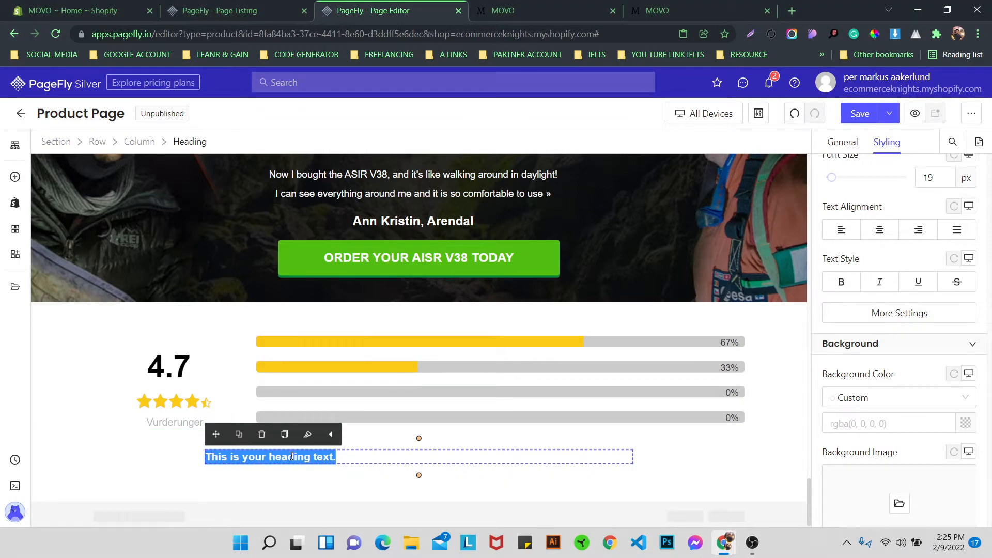
pyautogui.hotkey('ctrl', 'v')
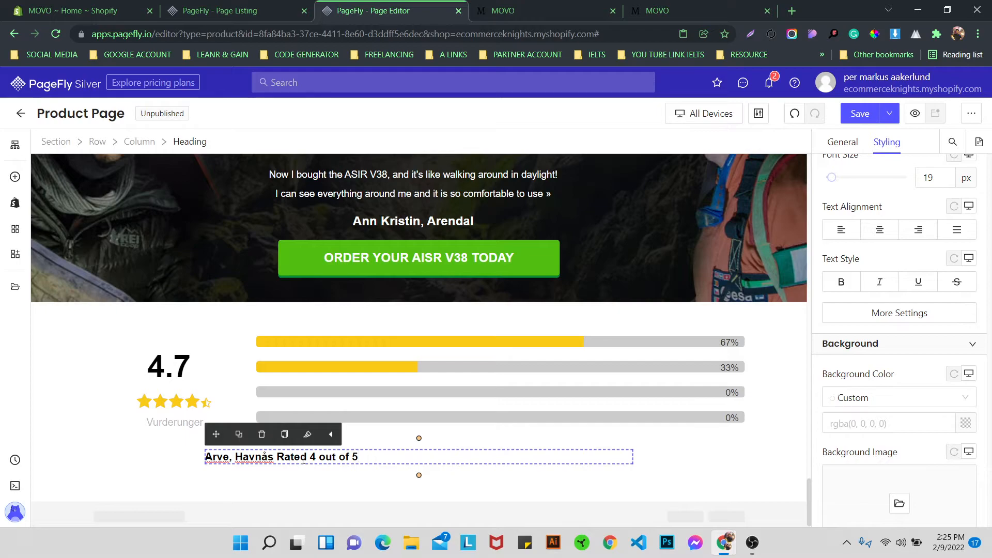
pyautogui.moveTo(277, 457); pyautogui.dragTo(407, 468)
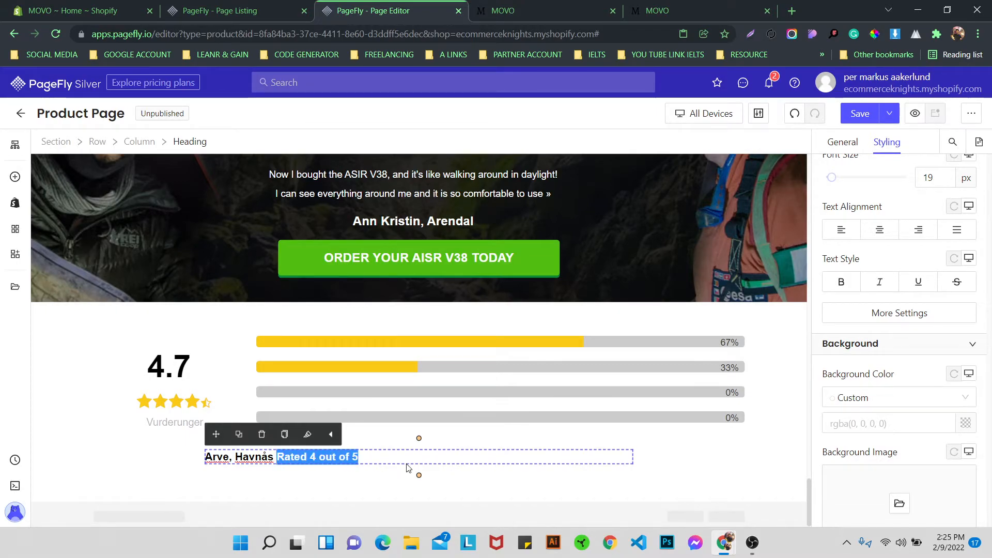
pyautogui.press('BackSpace')
pyautogui.click(88, 389)
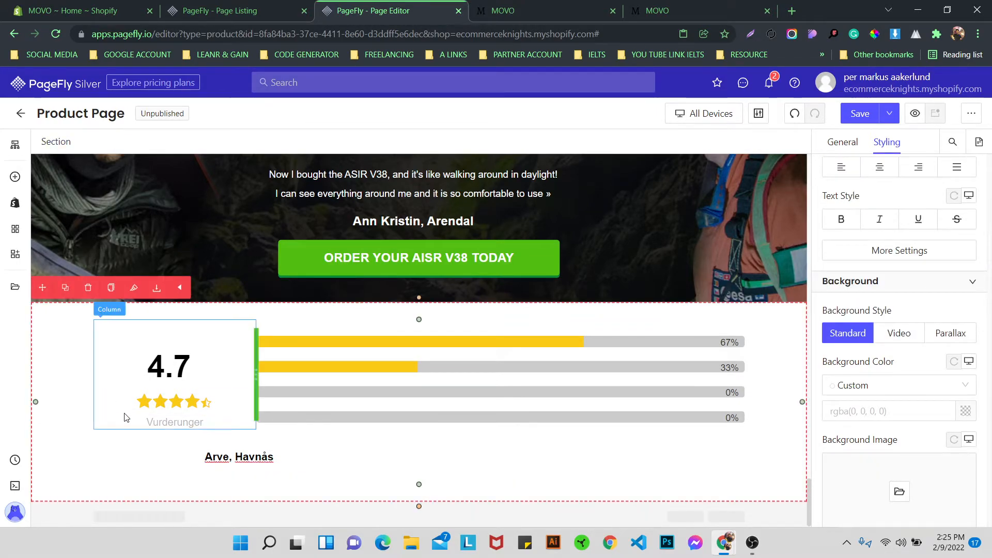
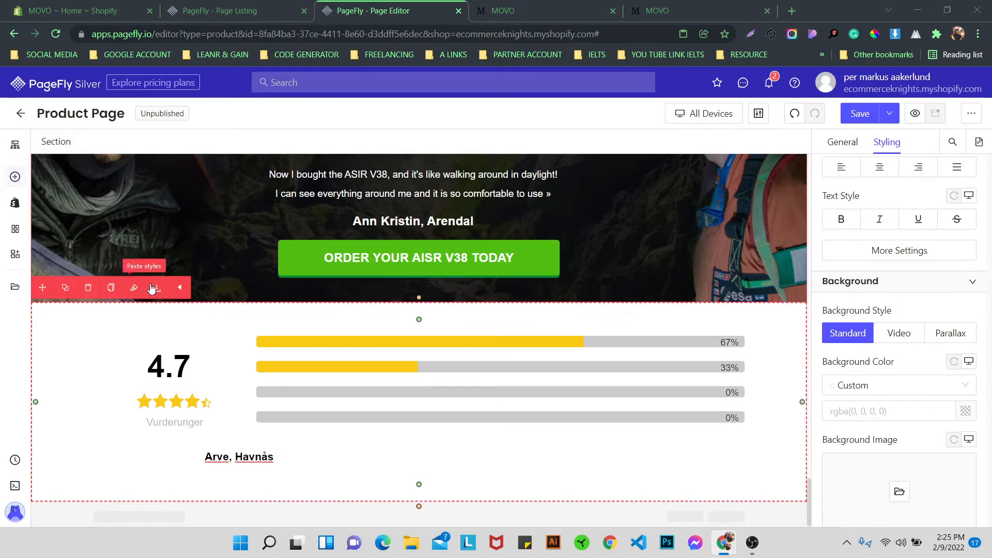
# - Duplicate the star block, move the copy below the reviewer's name heading and left-align it
pyautogui.click(218, 403)
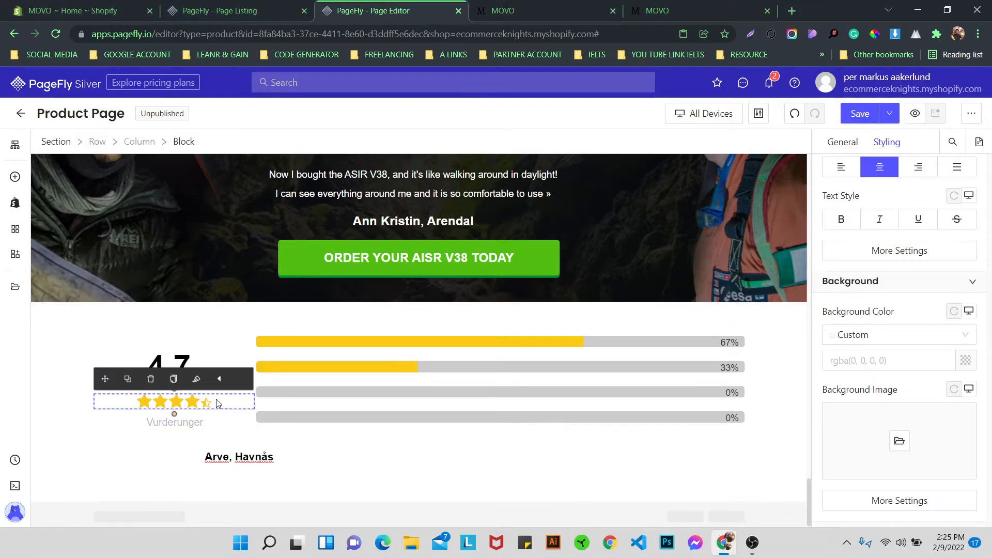
pyautogui.click(128, 380)
pyautogui.moveTo(105, 380); pyautogui.dragTo(235, 483)
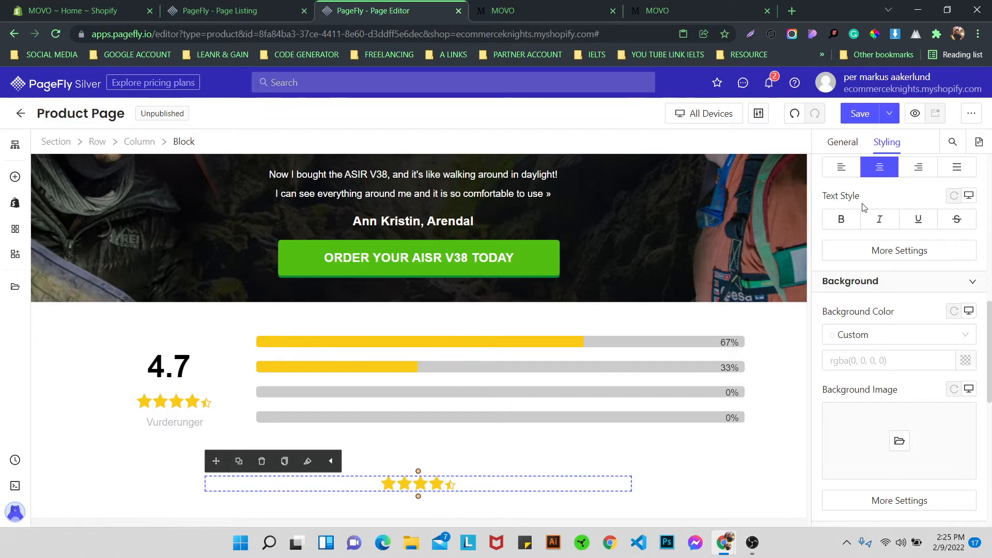
pyautogui.click(841, 167)
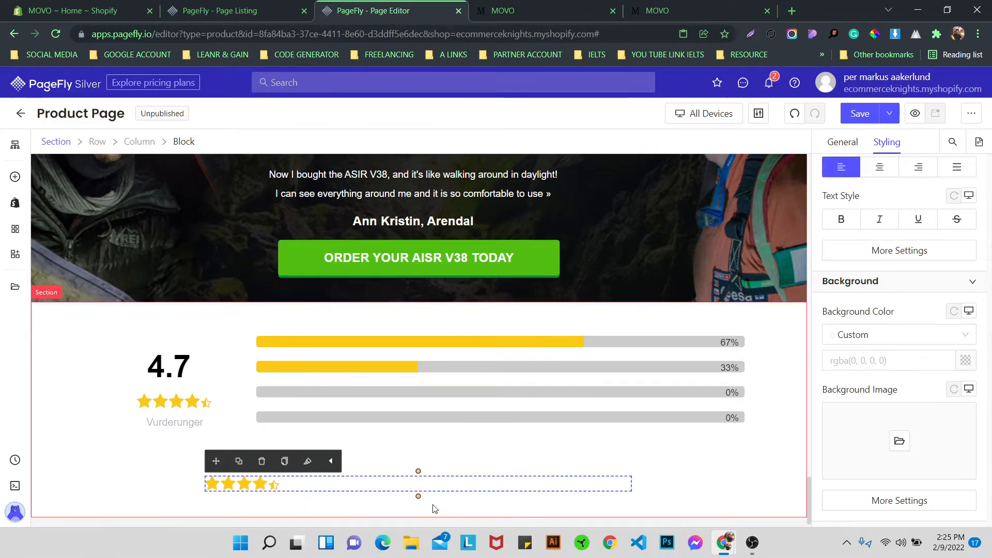
# - Set the font size of the first star below the reviewer's name to 24 px
pyautogui.click(211, 483)
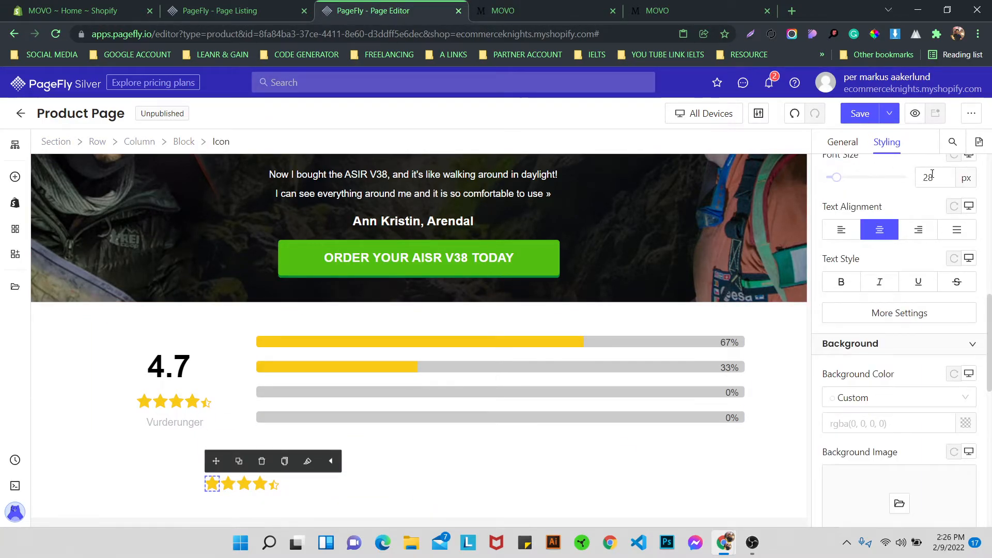
pyautogui.press('BackSpace')
pyautogui.write('4')
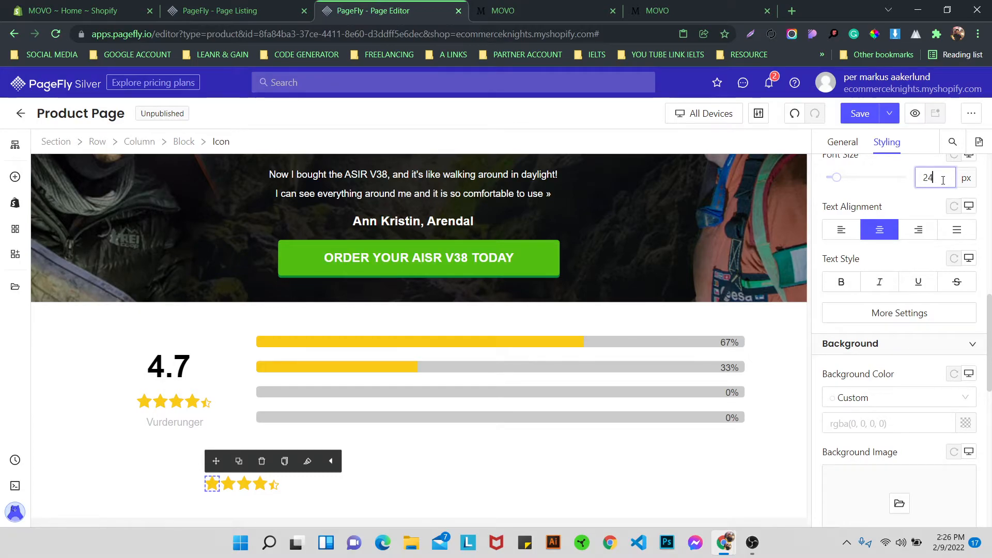
pyautogui.click(362, 449)
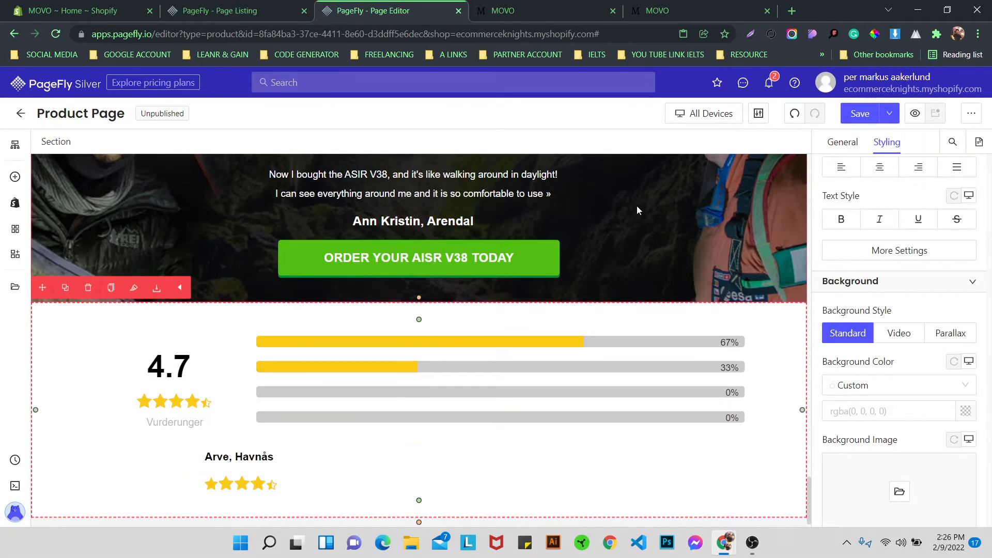
# - Switch the editor to the Mobile view and set the first review star's font size to 18 px
pyautogui.click(689, 116)
pyautogui.click(693, 201)
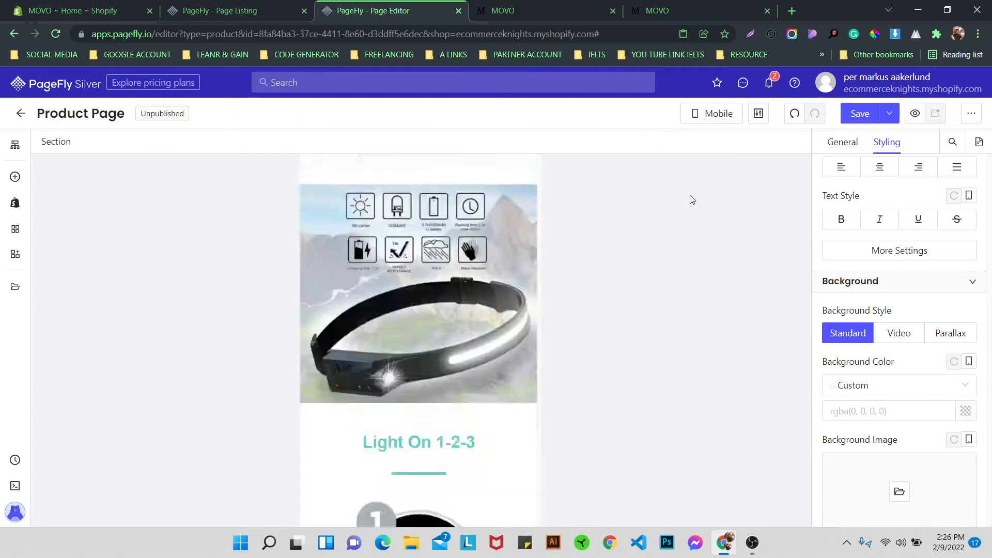
pyautogui.click(326, 443)
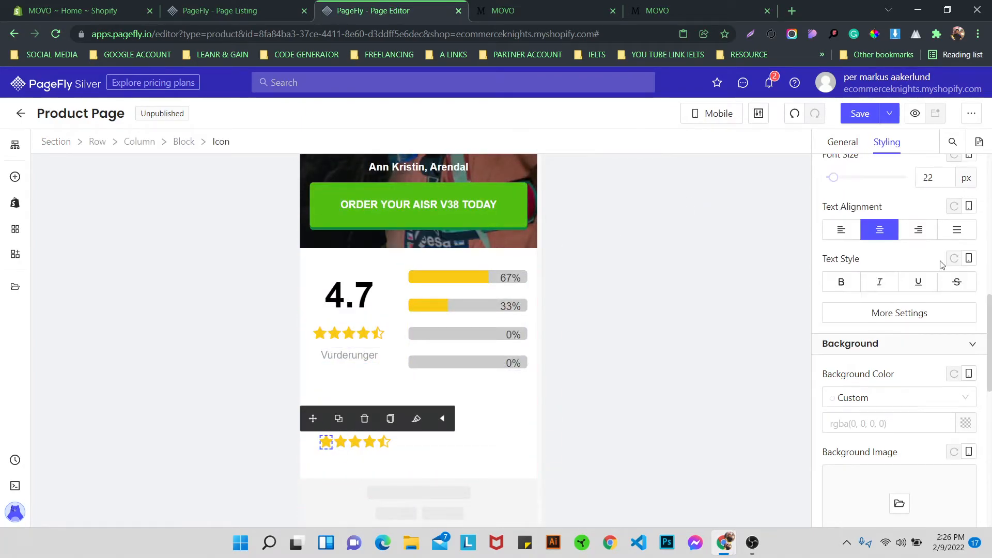
pyautogui.doubleClick(931, 182)
pyautogui.write('18')
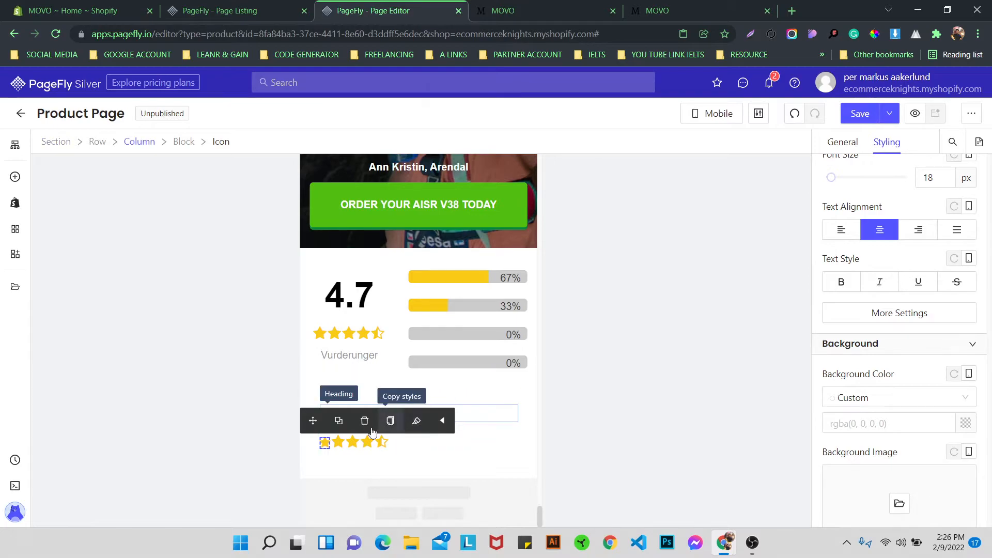
# - Copy the first review star's styles and apply them to the second, third and fourth stars of that row
pyautogui.click(390, 420)
pyautogui.click(340, 443)
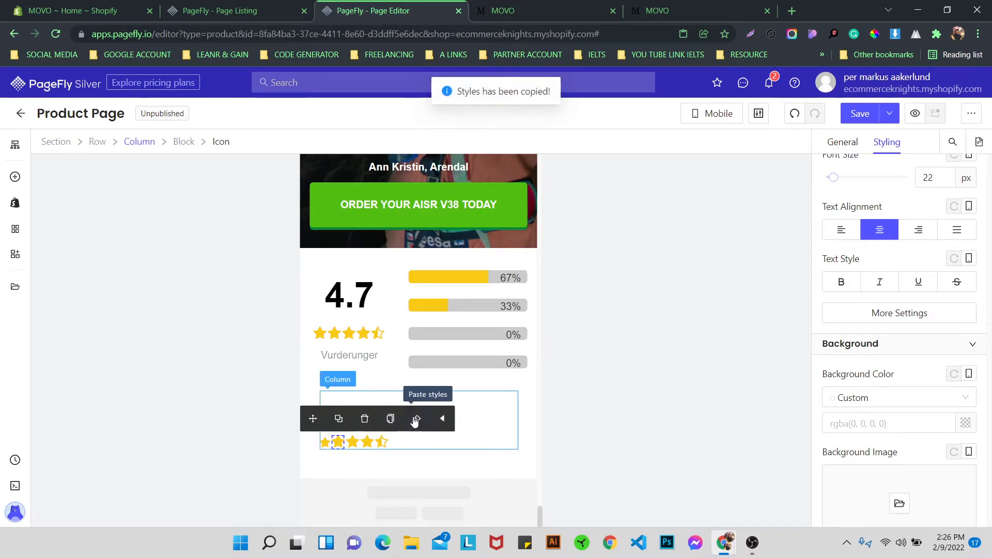
pyautogui.click(416, 420)
pyautogui.click(351, 443)
pyautogui.click(362, 443)
pyautogui.click(417, 420)
# - Change the icon of the fifth star in the review row to the outlined star-o
pyautogui.click(374, 442)
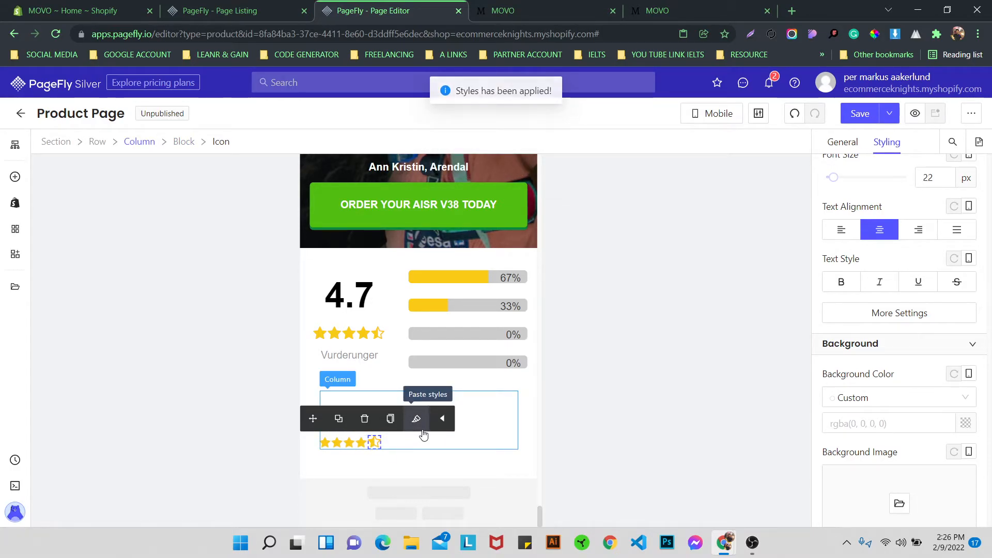
pyautogui.scroll(4, 951, 233)
pyautogui.scroll(5, 948, 247)
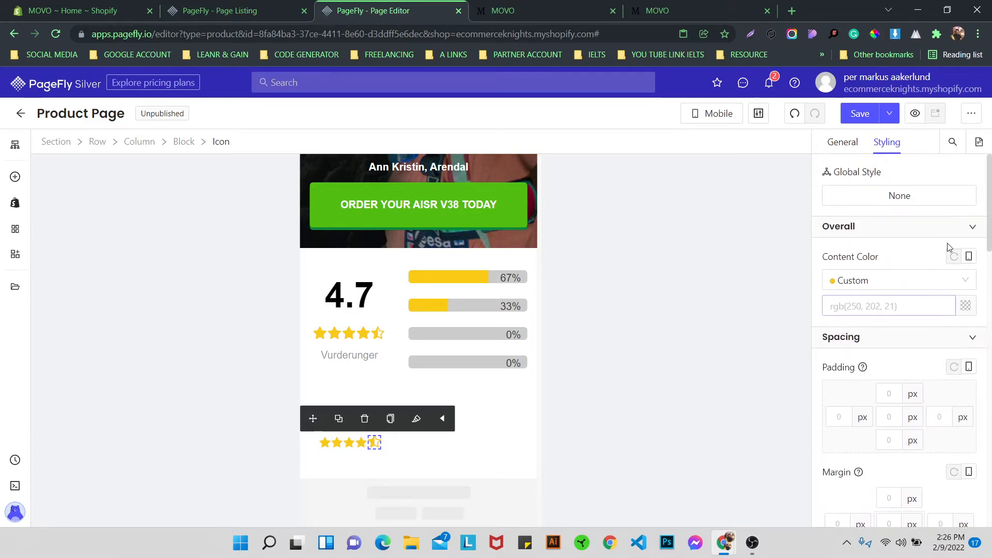
pyautogui.click(844, 143)
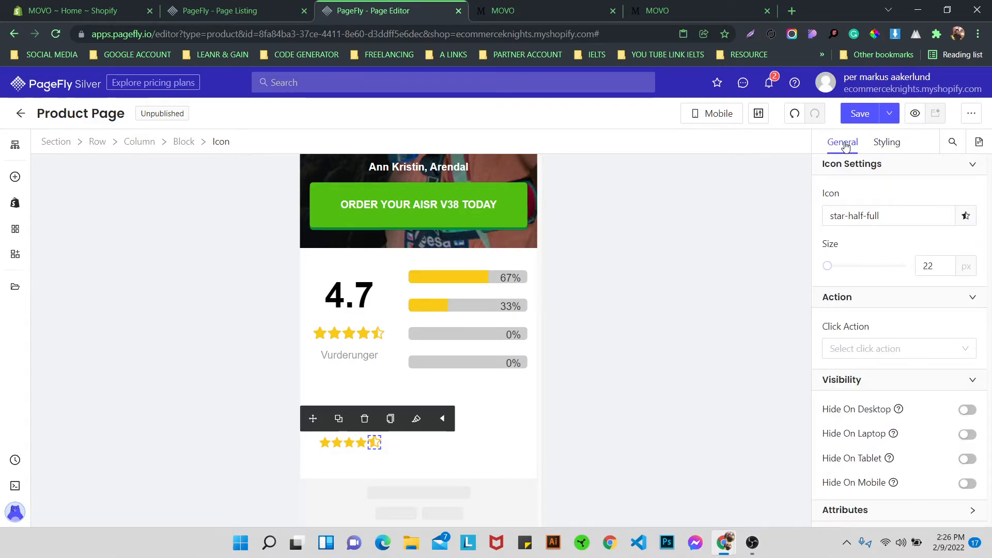
pyautogui.click(967, 217)
pyautogui.write('sta')
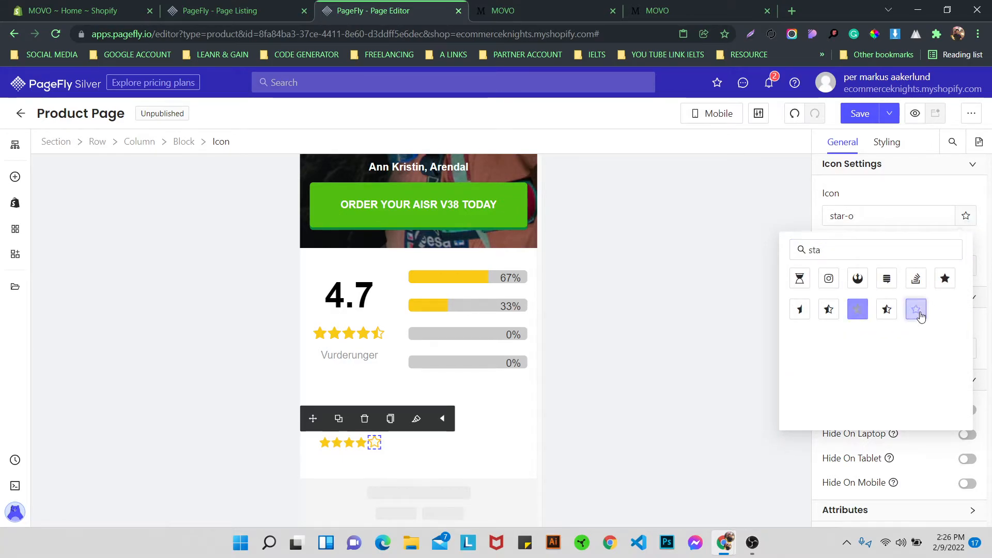
pyautogui.click(918, 312)
# - Apply the copied star styles to the outlined fifth star in the review row
pyautogui.click(887, 143)
pyautogui.scroll(-6, 931, 318)
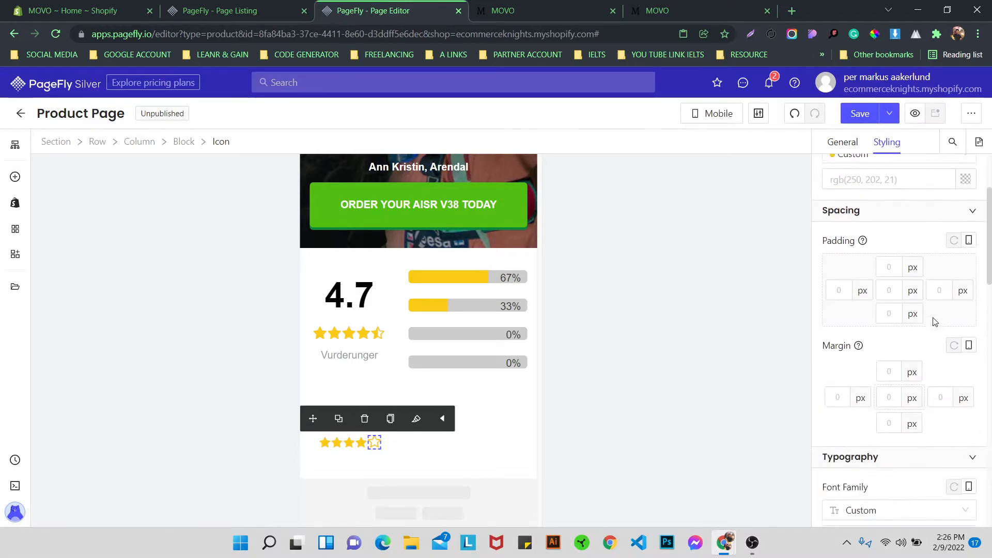
pyautogui.click(935, 392)
pyautogui.click(426, 419)
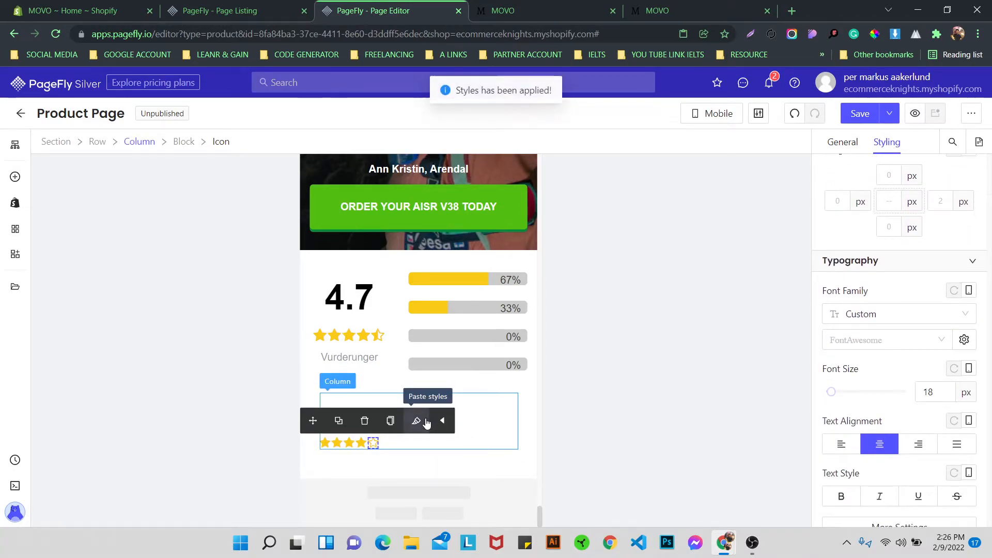
# - Switch the editor back to All Devices and set the bottom margin of the reviewer's name heading to 10 px
pyautogui.click(705, 114)
pyautogui.click(708, 145)
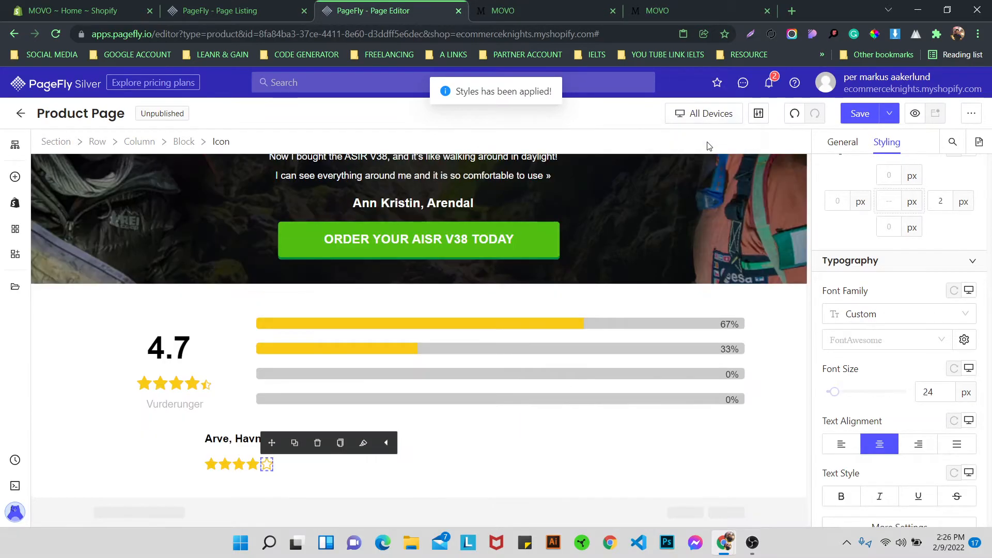
pyautogui.click(227, 437)
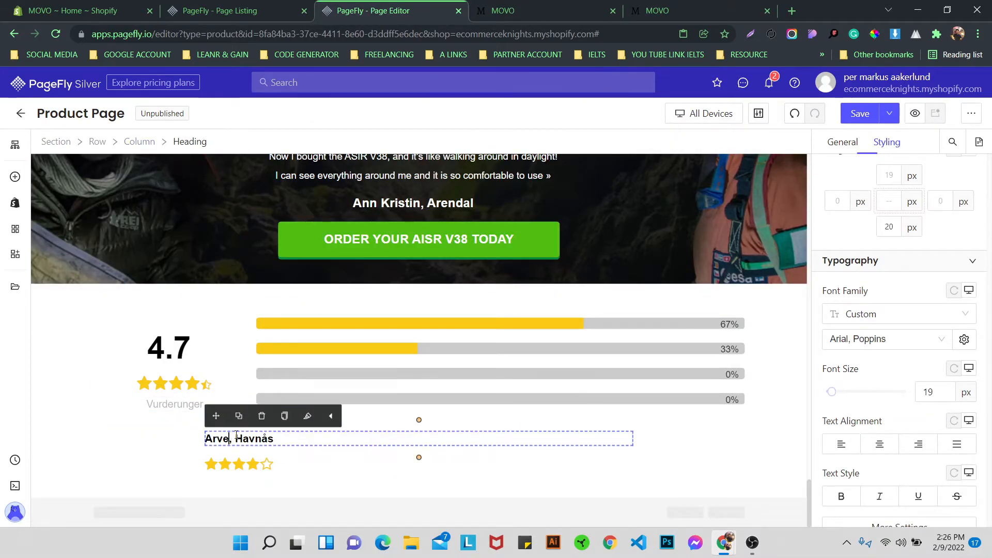
pyautogui.scroll(5, 902, 221)
pyautogui.scroll(-3, 902, 221)
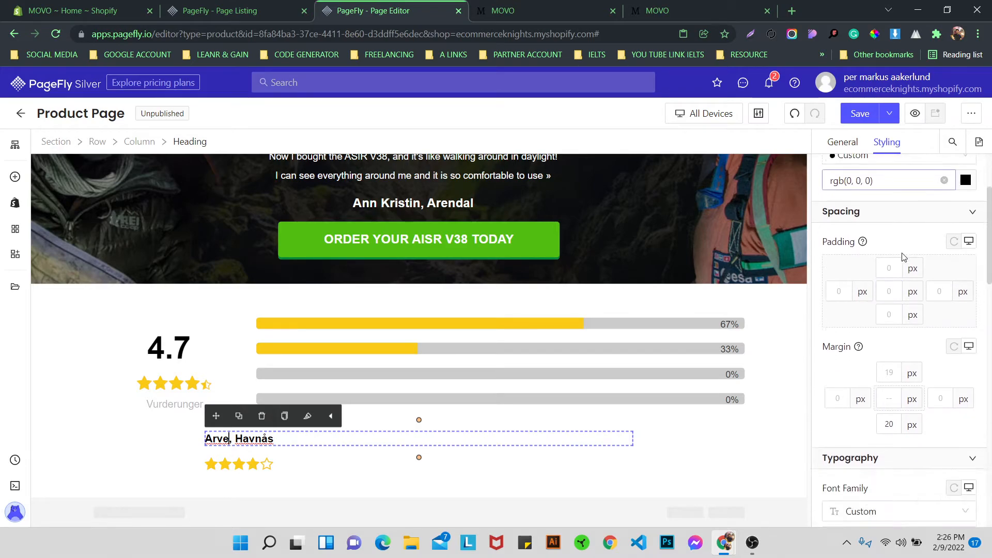
pyautogui.write('10')
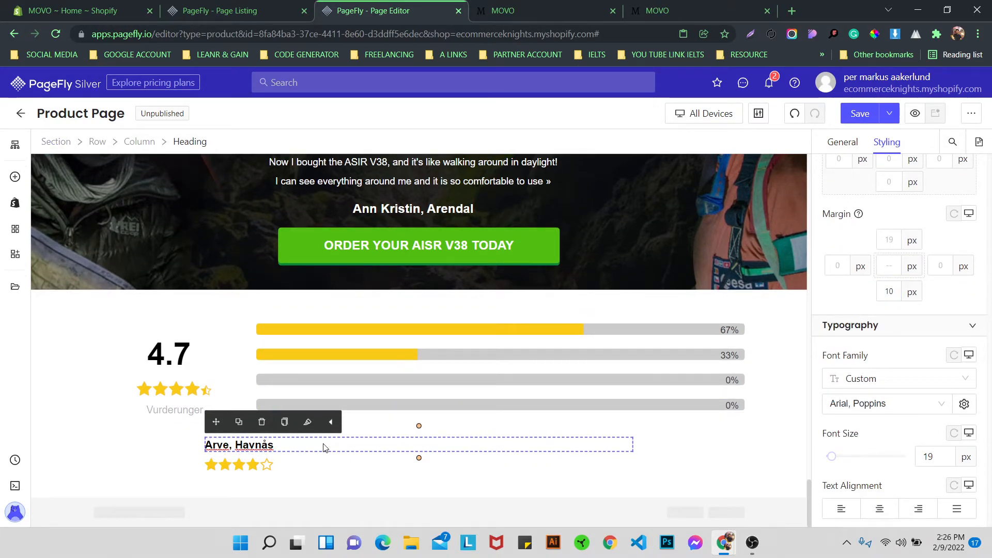
# - Set the font size of the first star below the reviewer's name to 22 px for All Devices
pyautogui.click(88, 459)
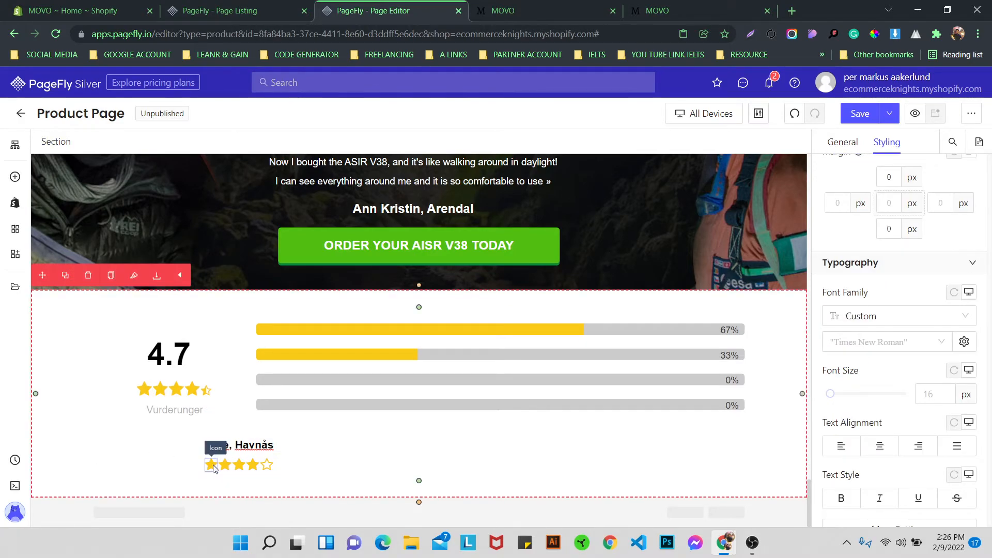
pyautogui.click(210, 465)
pyautogui.scroll(-3, 933, 263)
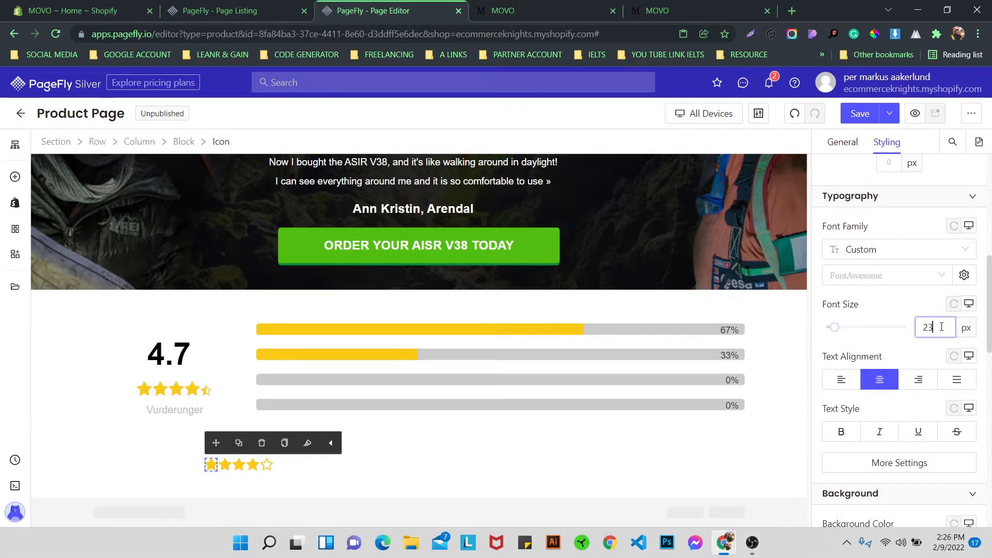
# - Copy the first review star's styles and apply them to the other four stars of that row
pyautogui.click(286, 445)
pyautogui.click(223, 465)
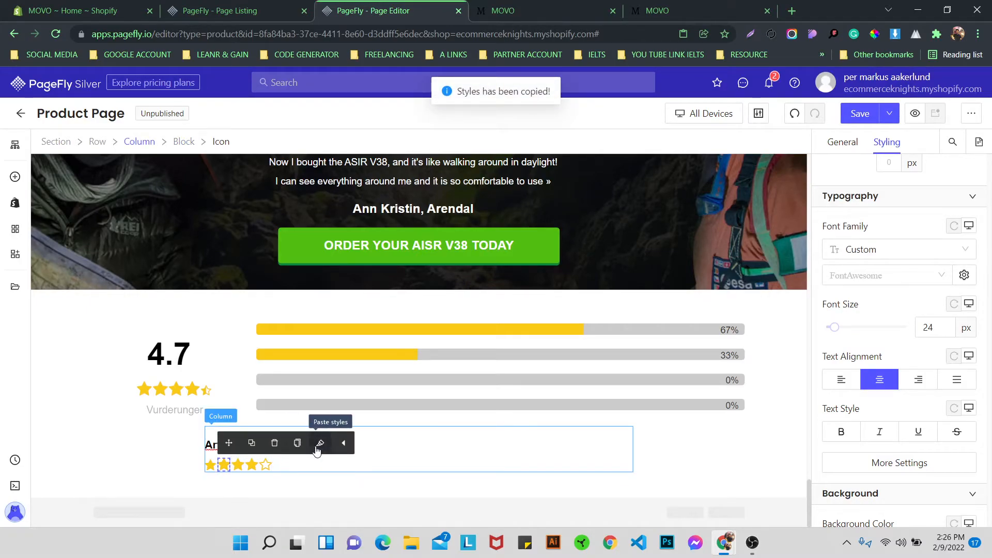
pyautogui.click(320, 444)
pyautogui.click(248, 466)
pyautogui.click(345, 443)
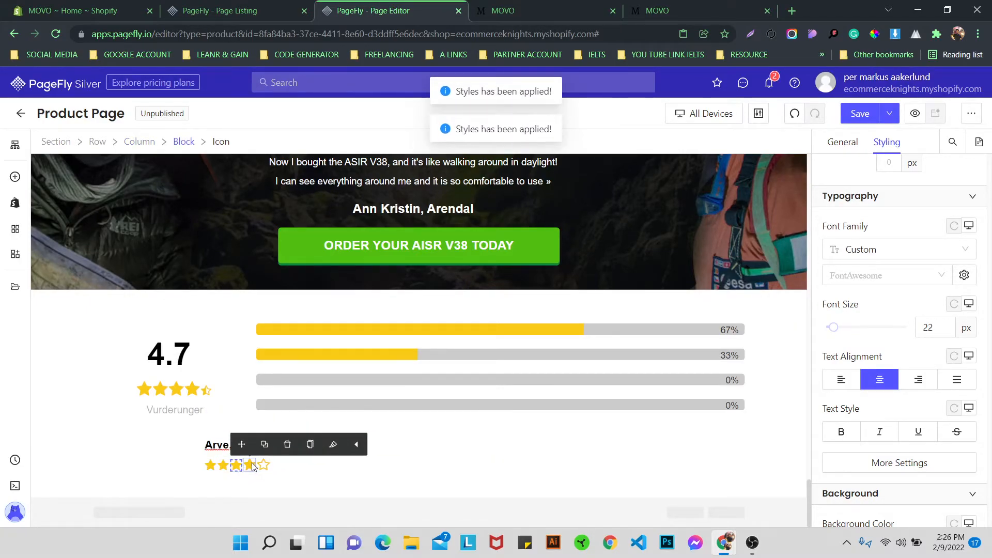
pyautogui.click(345, 443)
pyautogui.click(262, 465)
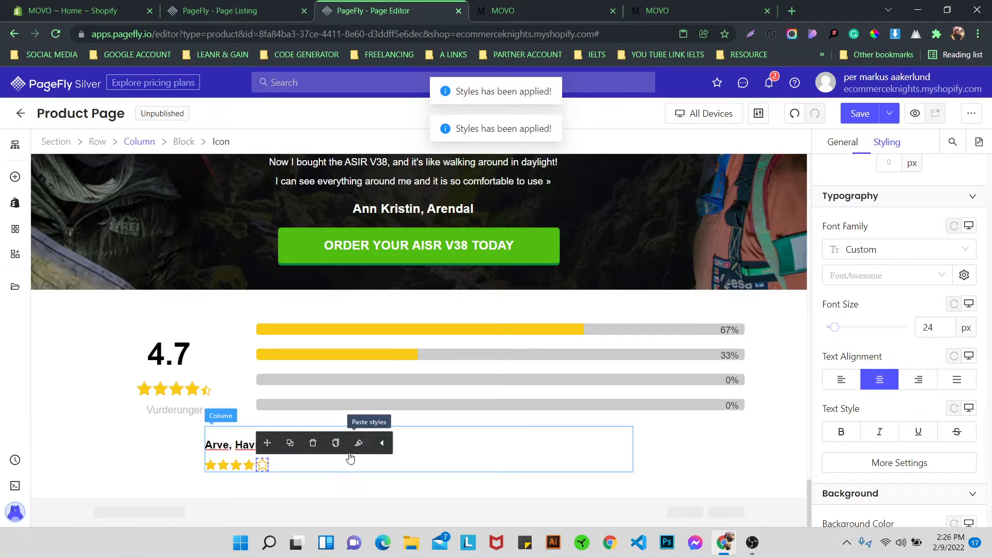
pyautogui.click(357, 445)
# - Save the product page
pyautogui.click(175, 410)
pyautogui.click(82, 359)
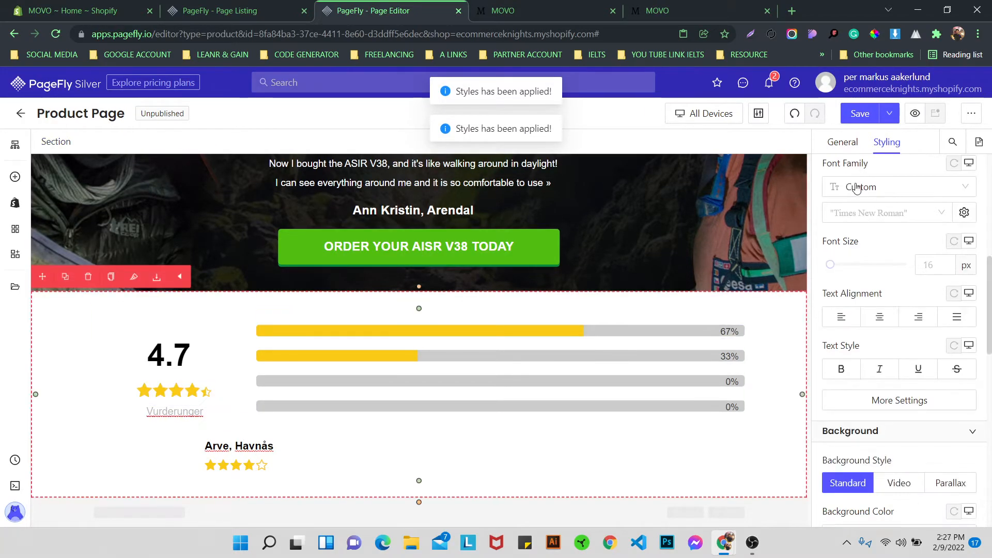
pyautogui.click(860, 114)
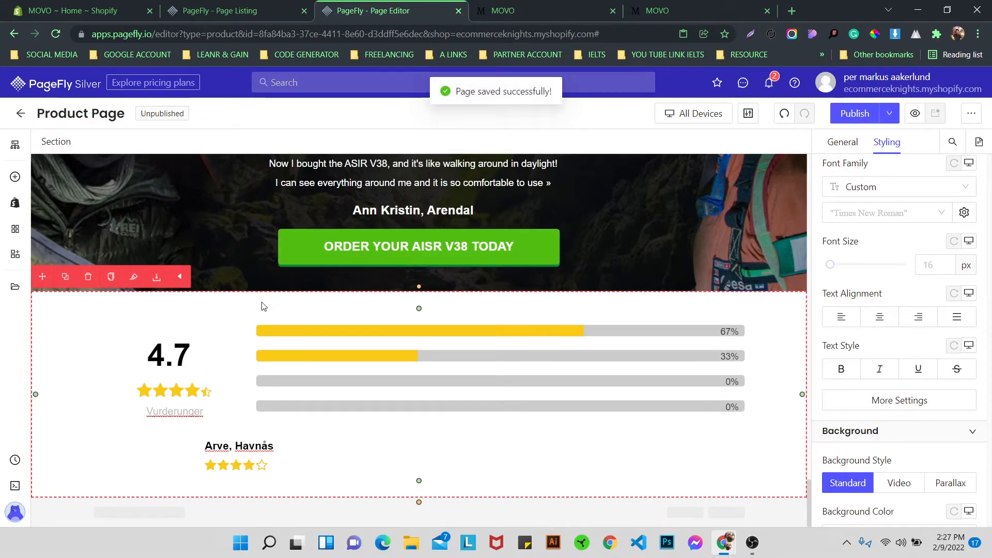
# - Add a paragraph element and move it into the review column, directly below the review stars
pyautogui.click(15, 178)
pyautogui.scroll(-1, 108, 341)
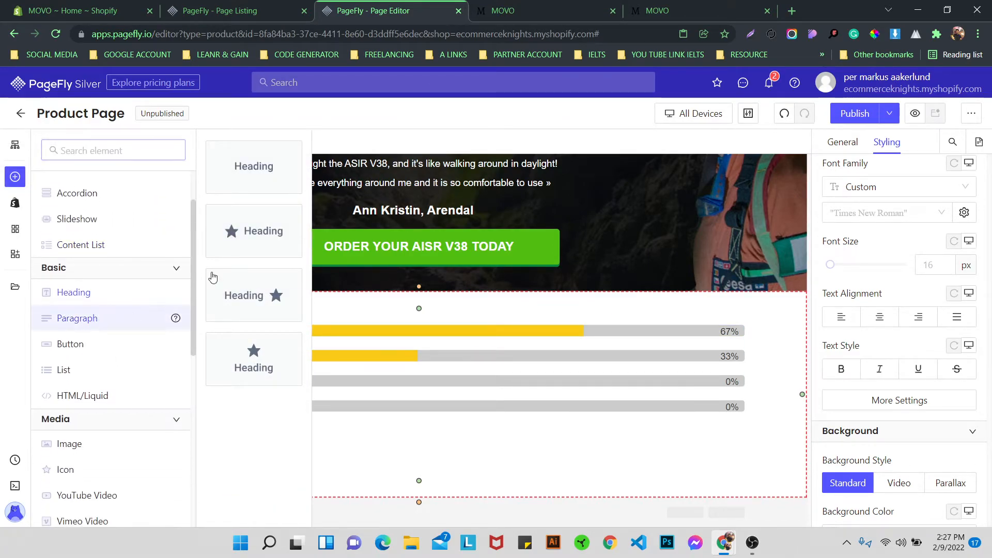
pyautogui.moveTo(104, 318)
pyautogui.moveTo(253, 168); pyautogui.dragTo(324, 476)
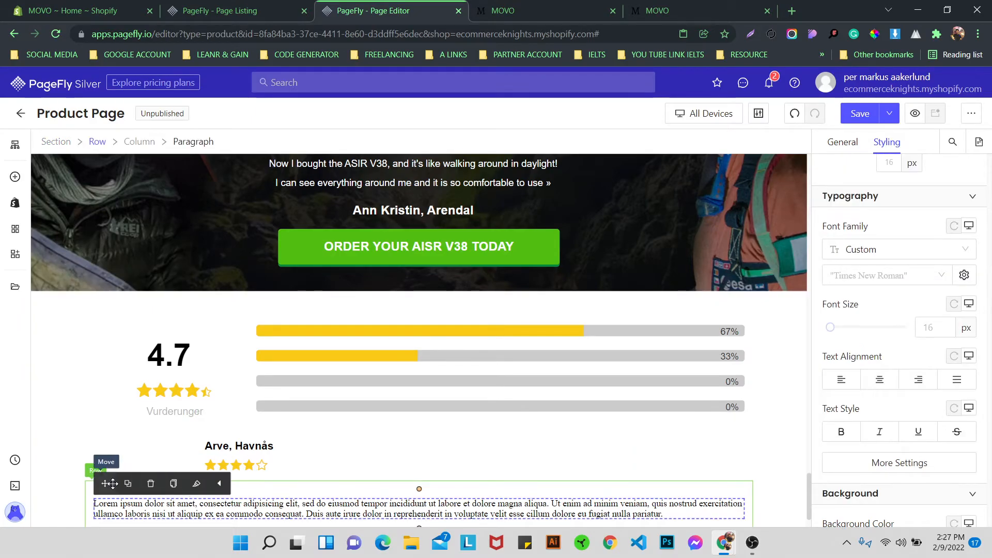
pyautogui.moveTo(112, 484); pyautogui.dragTo(299, 475)
# - Delete the empty row left below the customer review
pyautogui.scroll(-1, 298, 476)
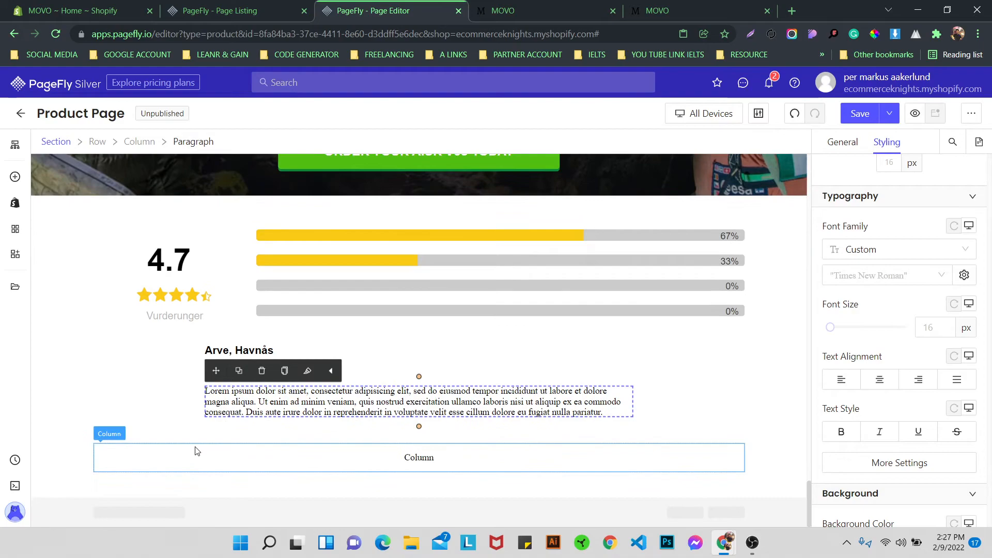
pyautogui.click(196, 454)
pyautogui.click(196, 428)
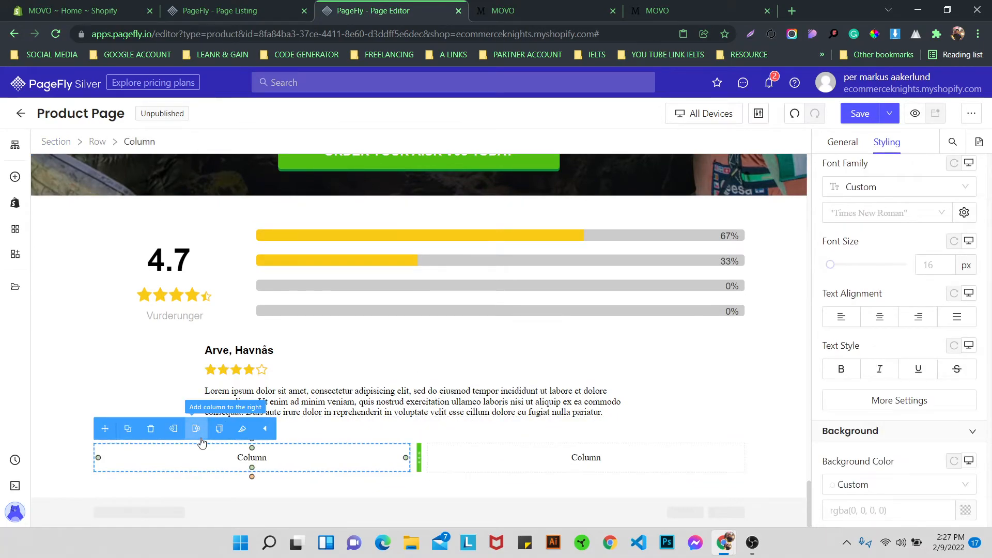
pyautogui.click(335, 439)
pyautogui.click(142, 421)
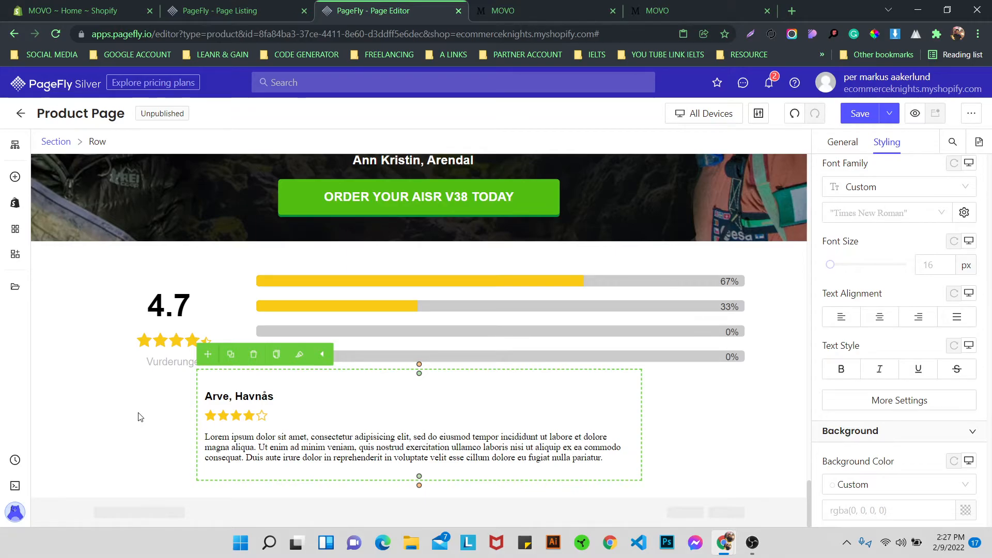
# - Copy the styles of the paragraph about traditional headlamps and apply them to the review paragraph
pyautogui.scroll(9, 443, 388)
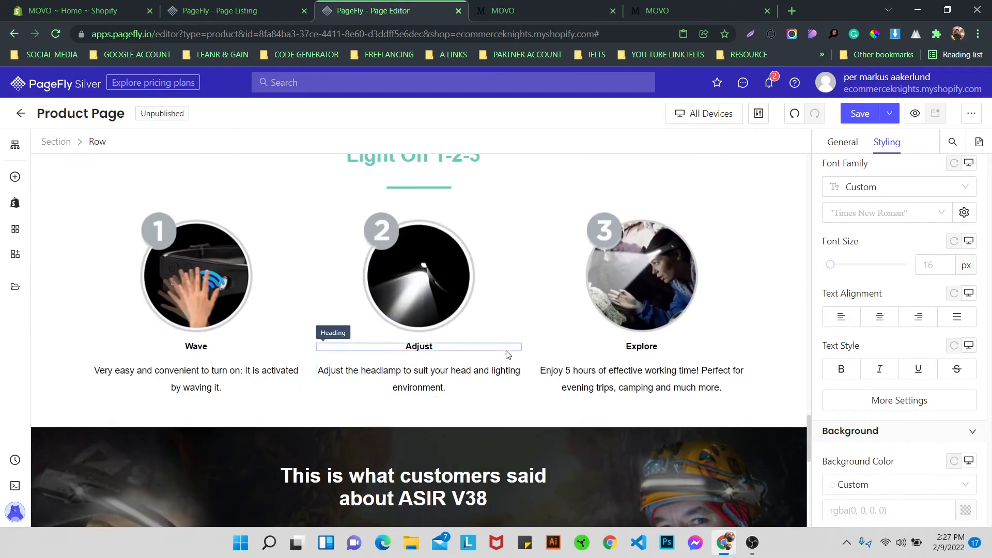
pyautogui.scroll(5, 508, 354)
pyautogui.click(485, 248)
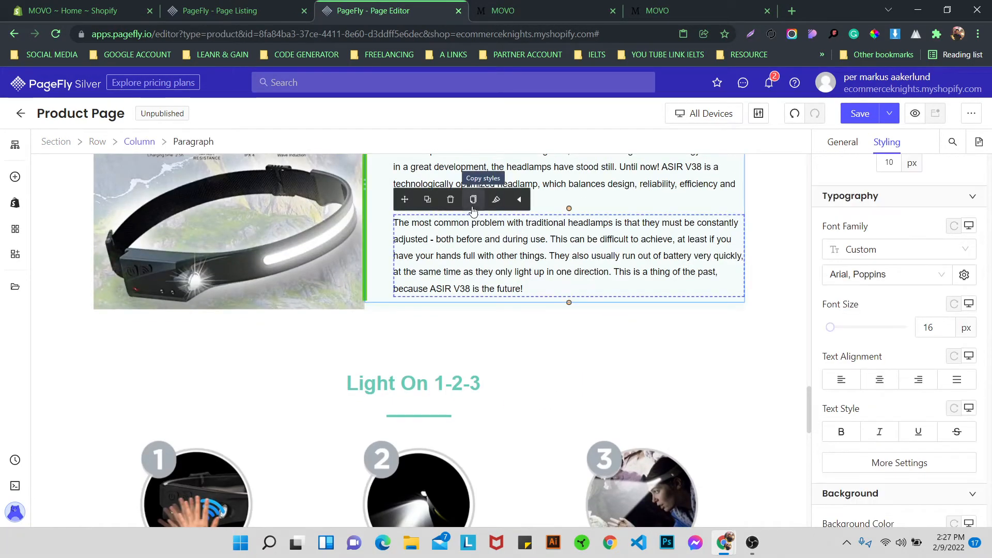
pyautogui.click(472, 199)
pyautogui.scroll(-15, 412, 353)
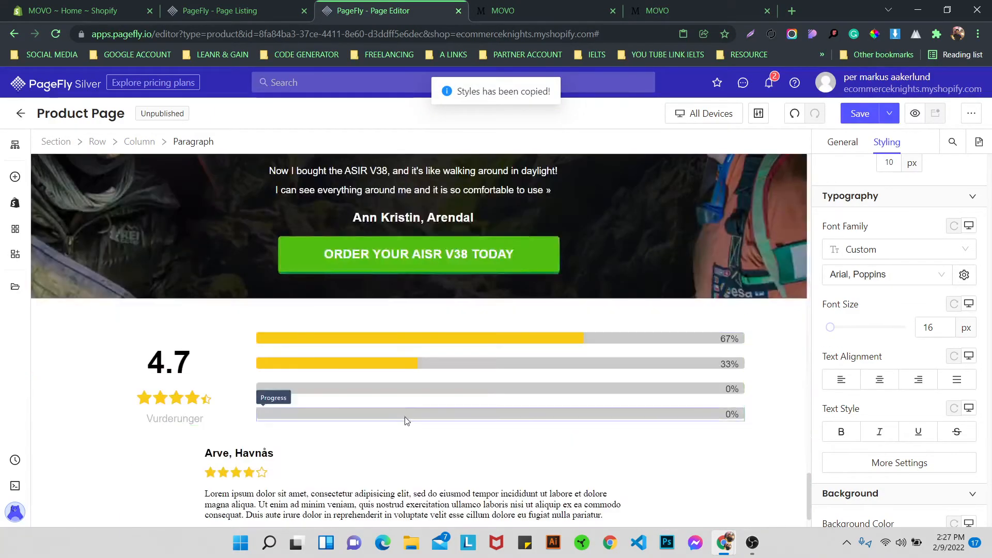
pyautogui.click(396, 439)
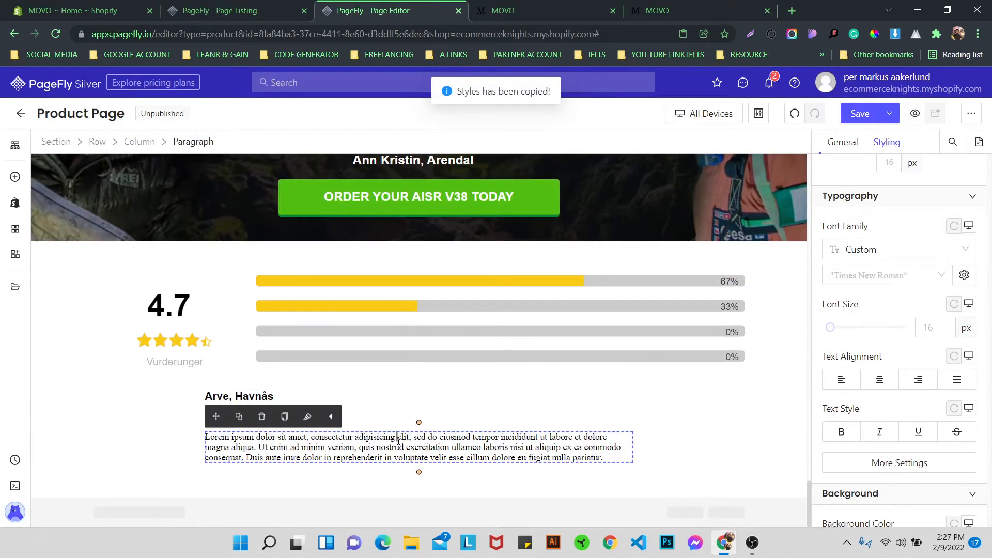
pyautogui.click(309, 414)
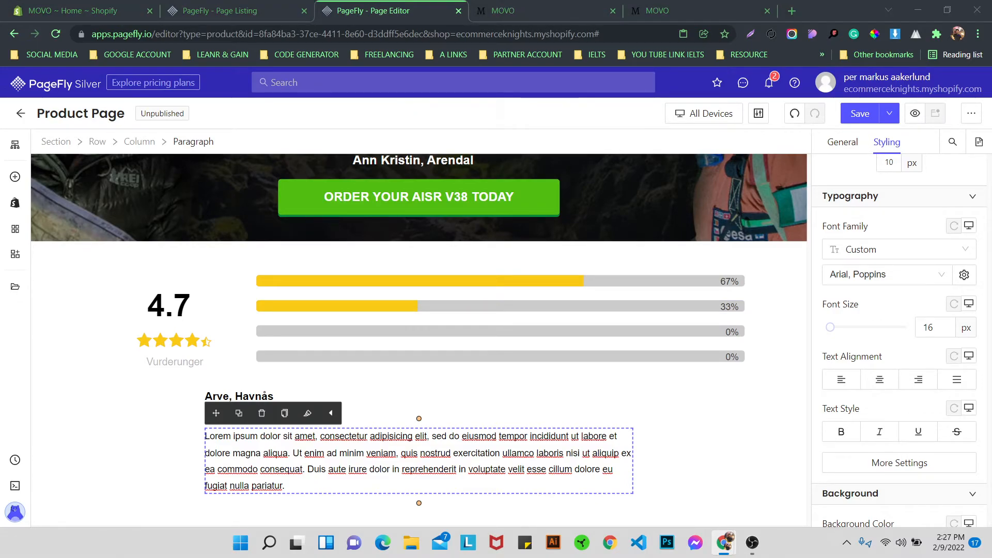
# - Set the review paragraph's font size to 18 px and its line height to 27 px
pyautogui.scroll(-1, 723, 207)
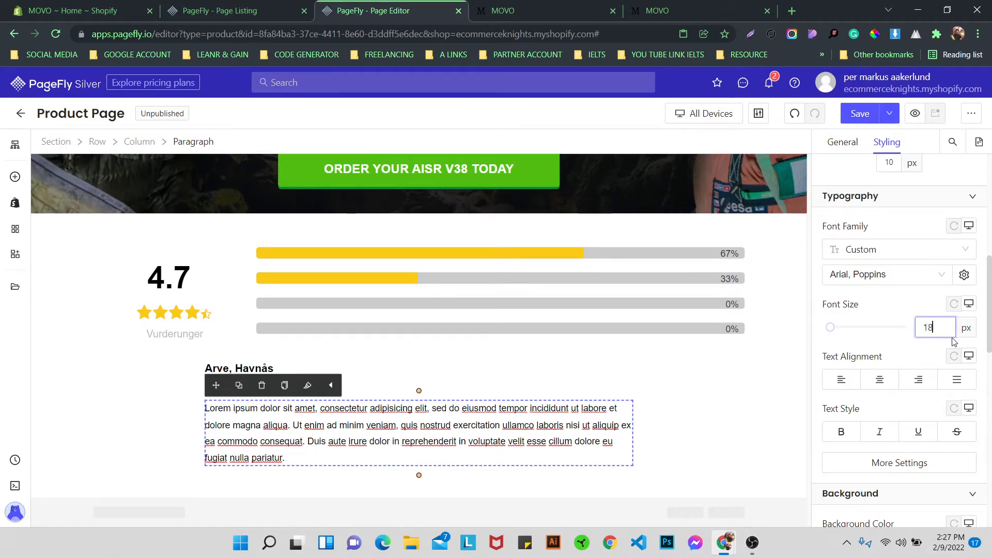
pyautogui.click(911, 308)
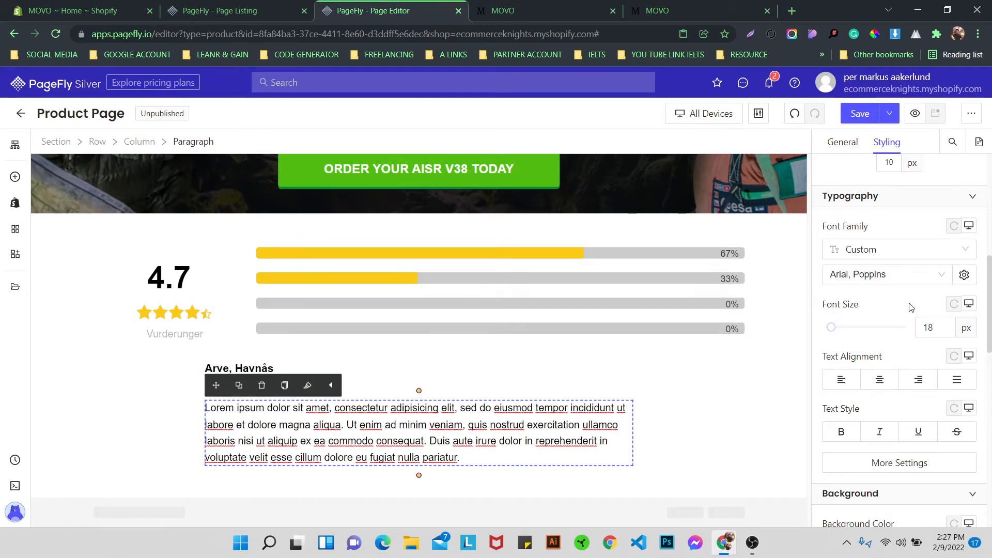
pyautogui.scroll(-4, 911, 310)
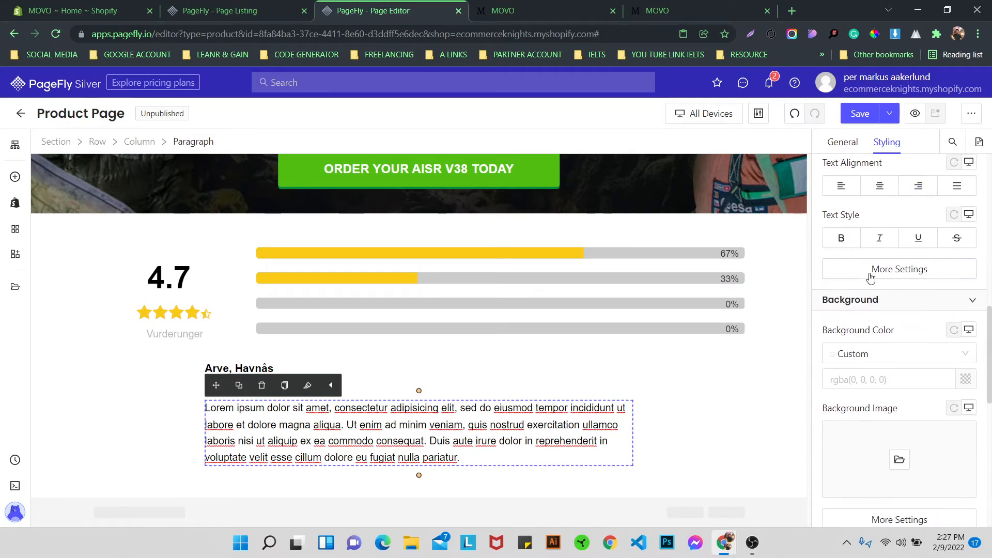
pyautogui.click(889, 269)
pyautogui.click(768, 245)
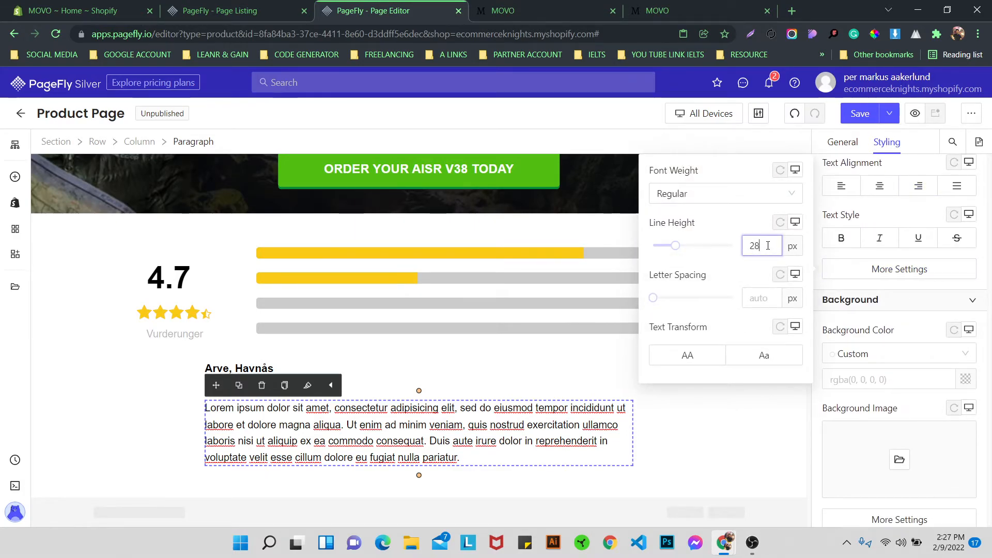
pyautogui.click(752, 224)
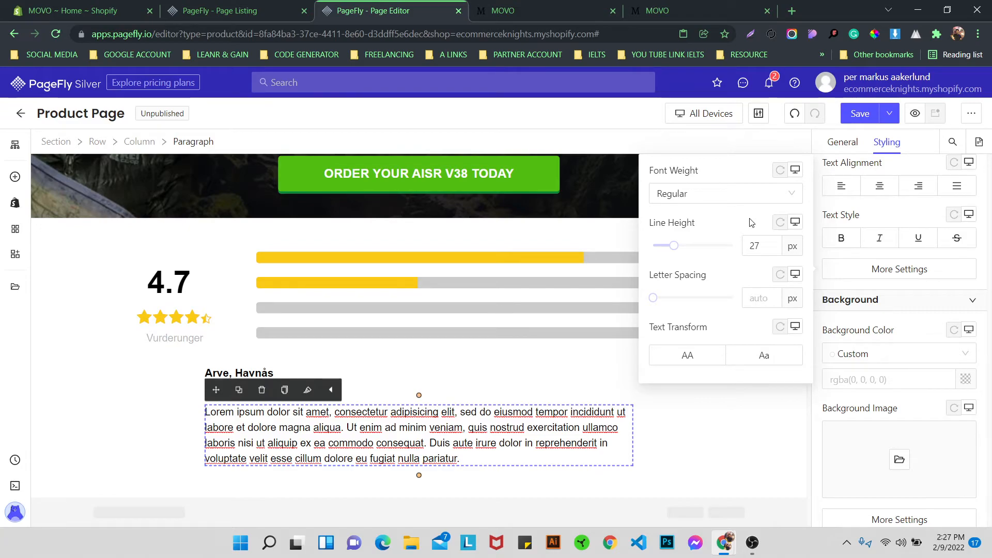
# - Select the row holding the customer review and save the product page
pyautogui.click(164, 394)
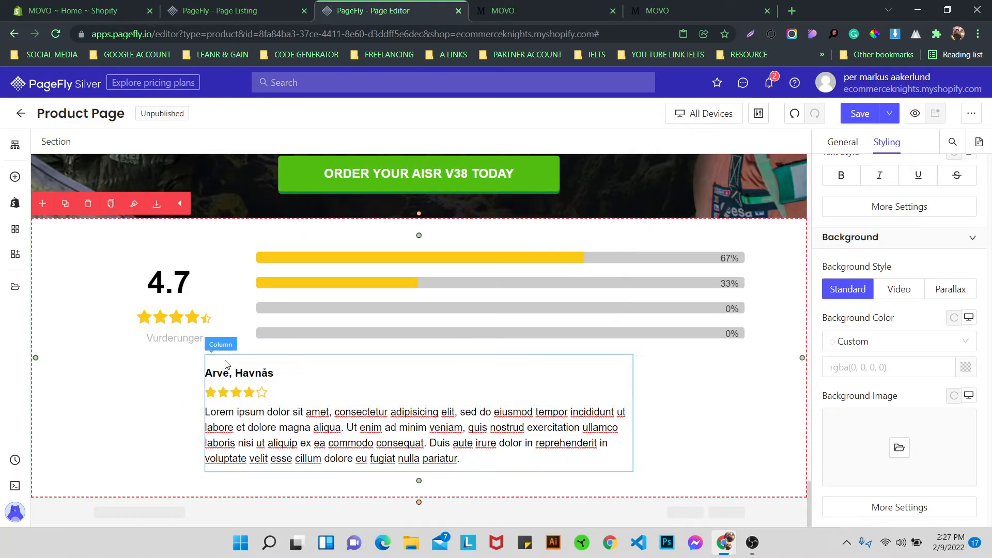
pyautogui.click(206, 370)
pyautogui.click(200, 369)
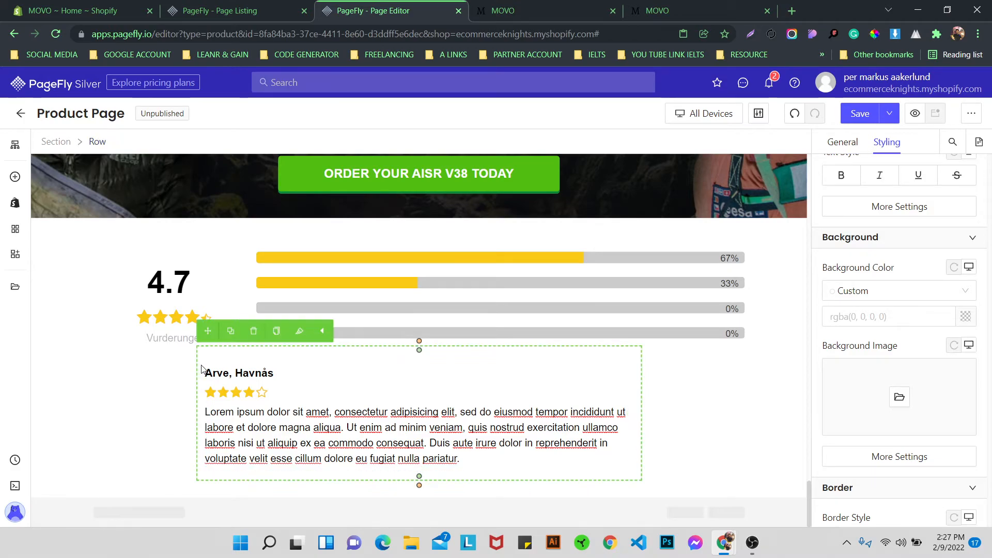
pyautogui.click(860, 116)
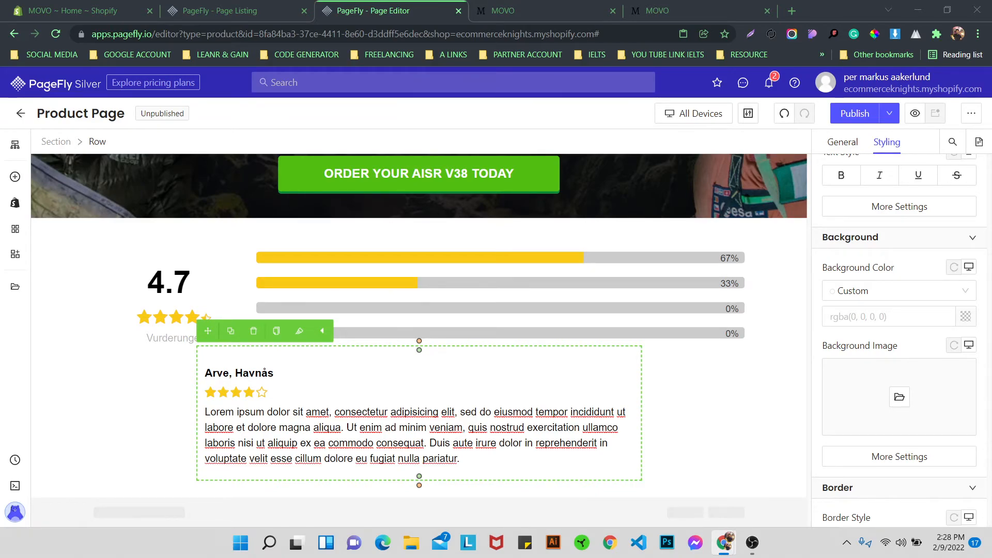
# - In the mobile view, set the font size of the reviewer's name heading to 19 px
pyautogui.click(690, 114)
pyautogui.click(685, 198)
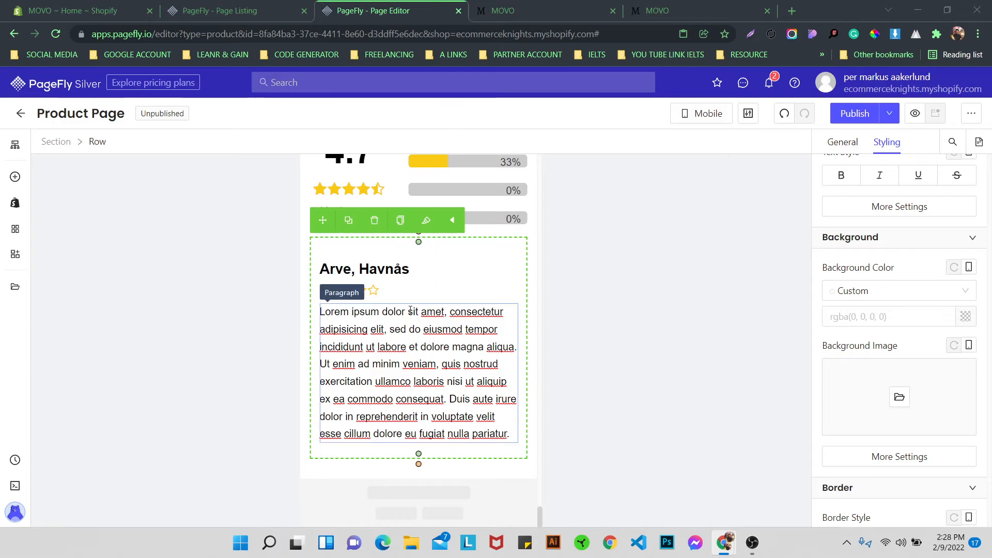
pyautogui.click(385, 270)
pyautogui.scroll(4, 932, 230)
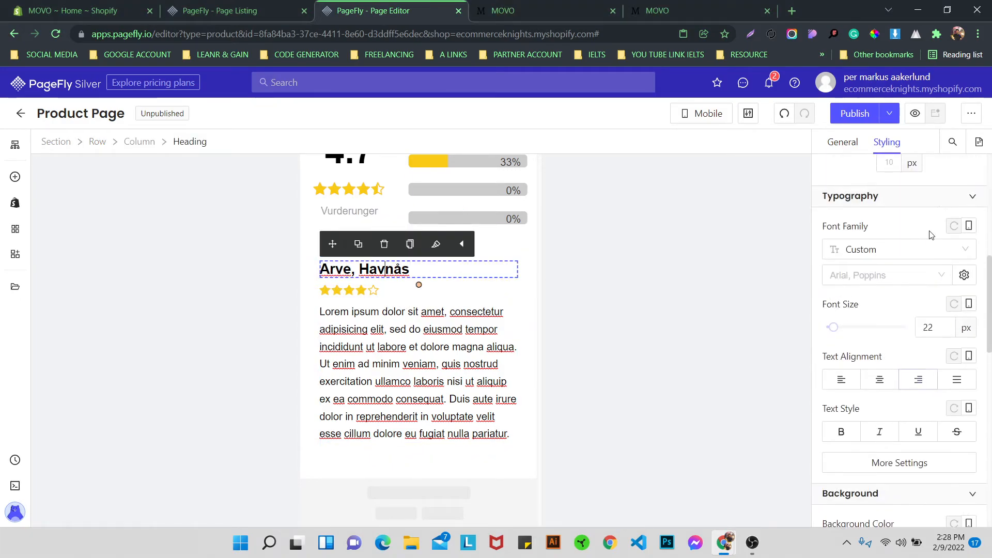
pyautogui.write('19')
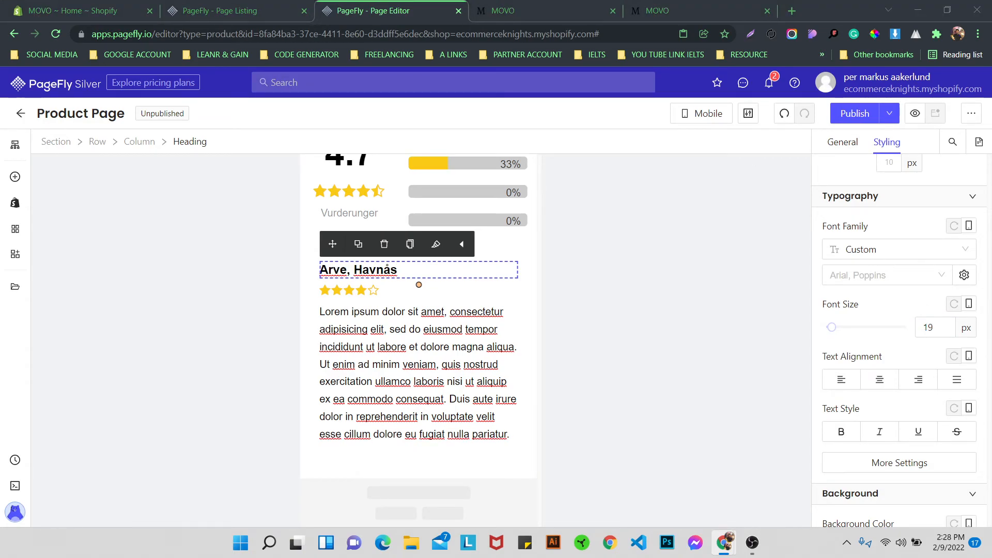
# - Compare the review paragraph's font size between the mobile and all-devices views
pyautogui.click(391, 382)
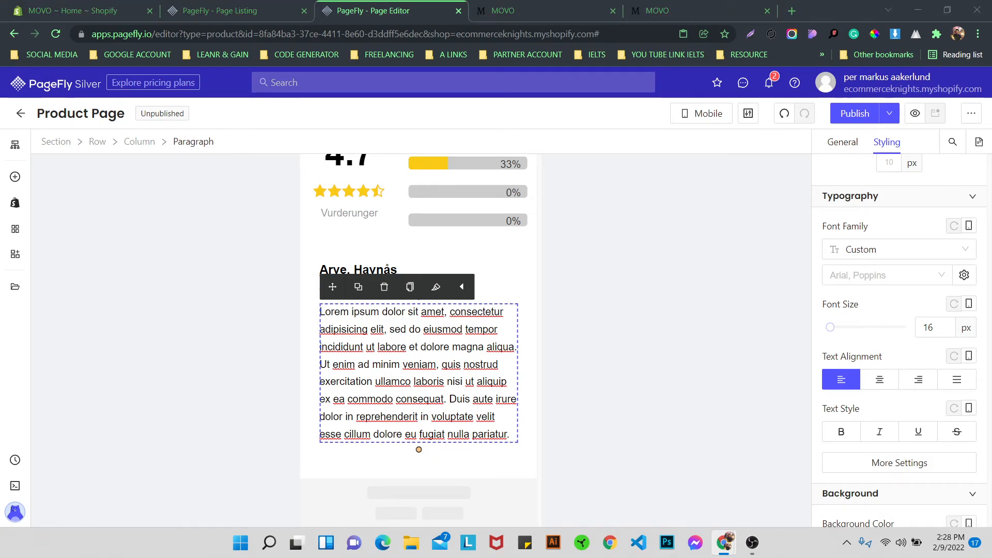
pyautogui.click(704, 118)
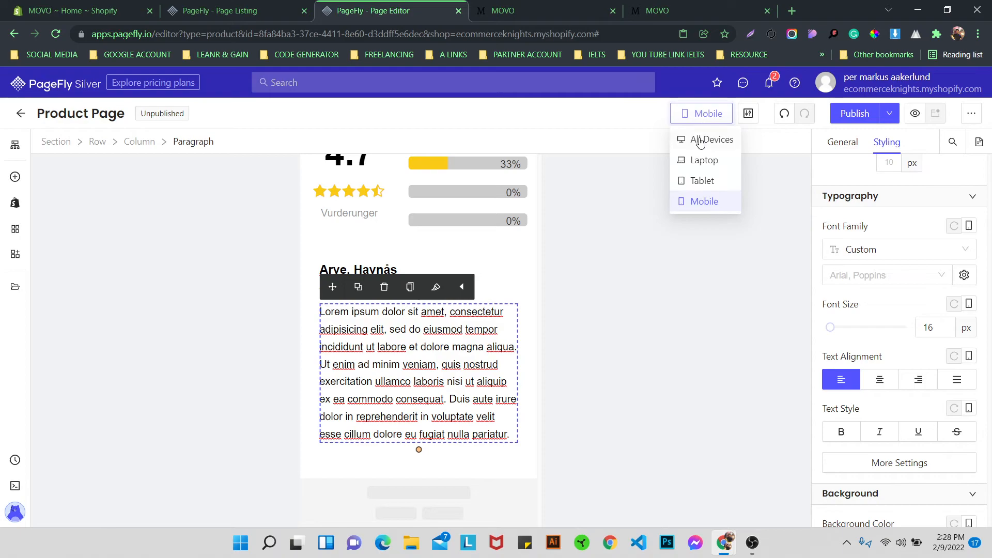
pyautogui.click(701, 141)
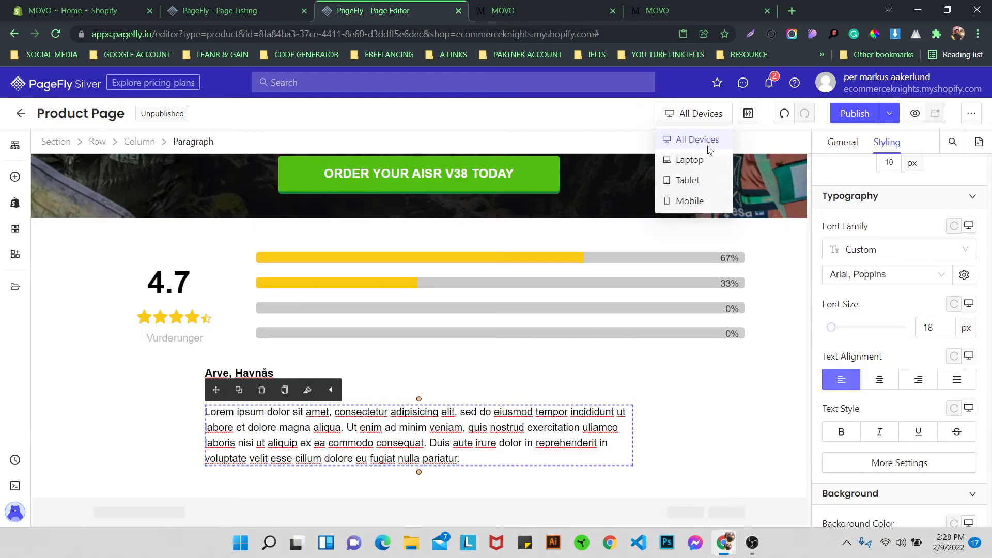
pyautogui.click(686, 112)
pyautogui.click(691, 202)
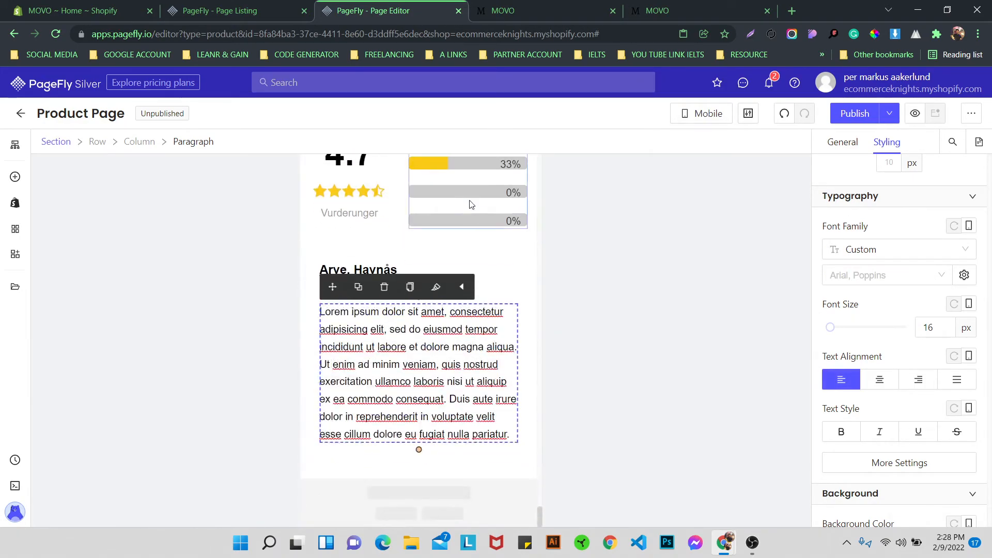
# - Set the weight of the third progress bar to 18
pyautogui.click(468, 199)
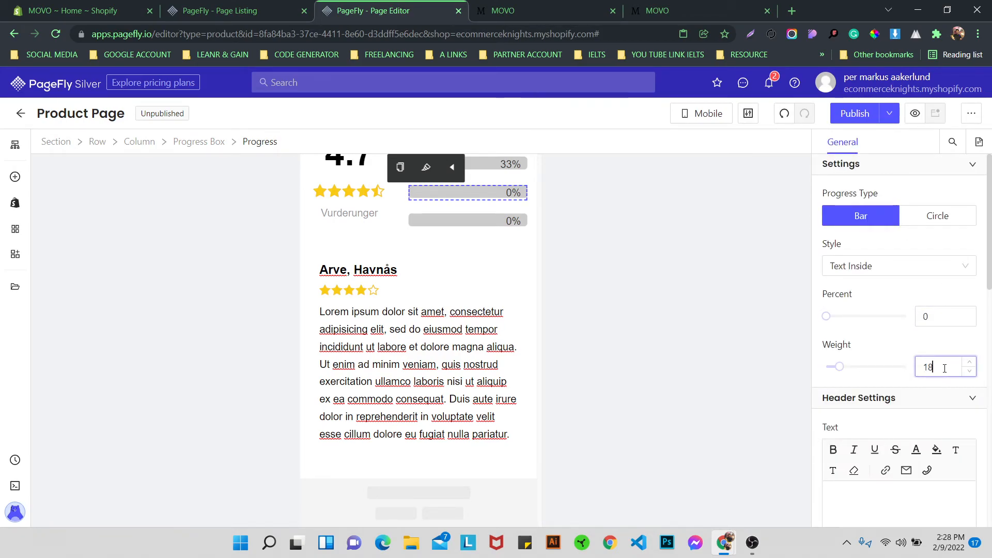
pyautogui.scroll(2, 457, 234)
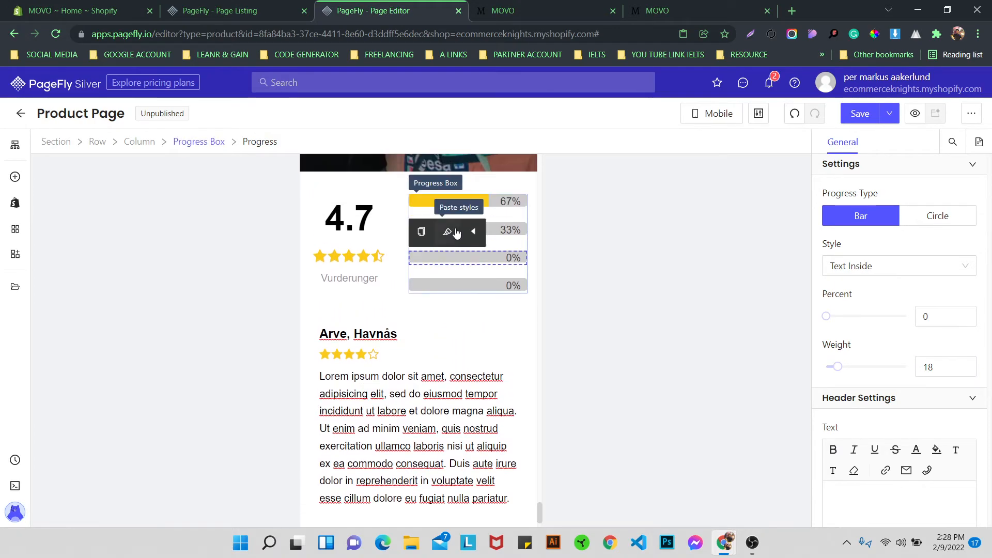
# - Try to copy the third progress bar's styles onto the first bar
pyautogui.click(448, 233)
pyautogui.click(464, 202)
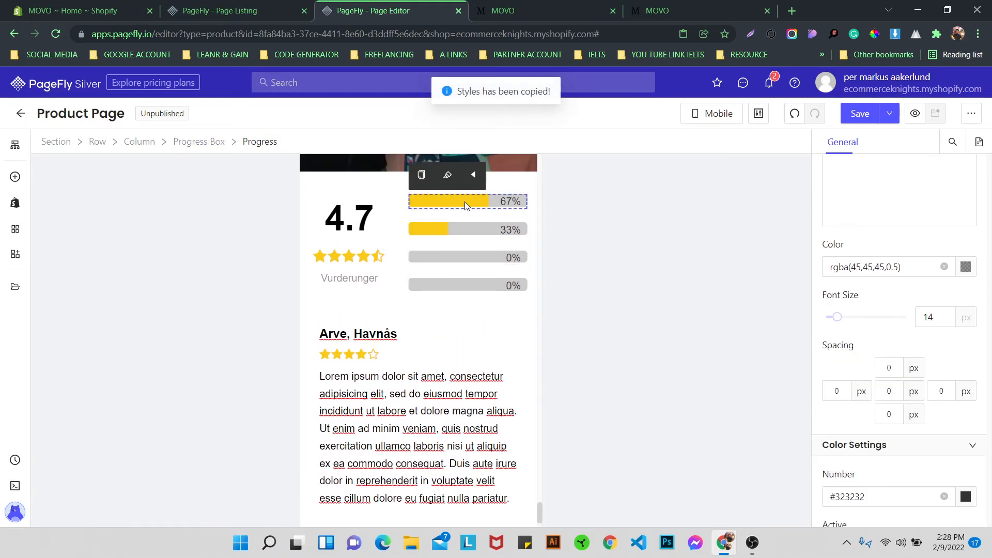
pyautogui.click(448, 178)
pyautogui.click(459, 257)
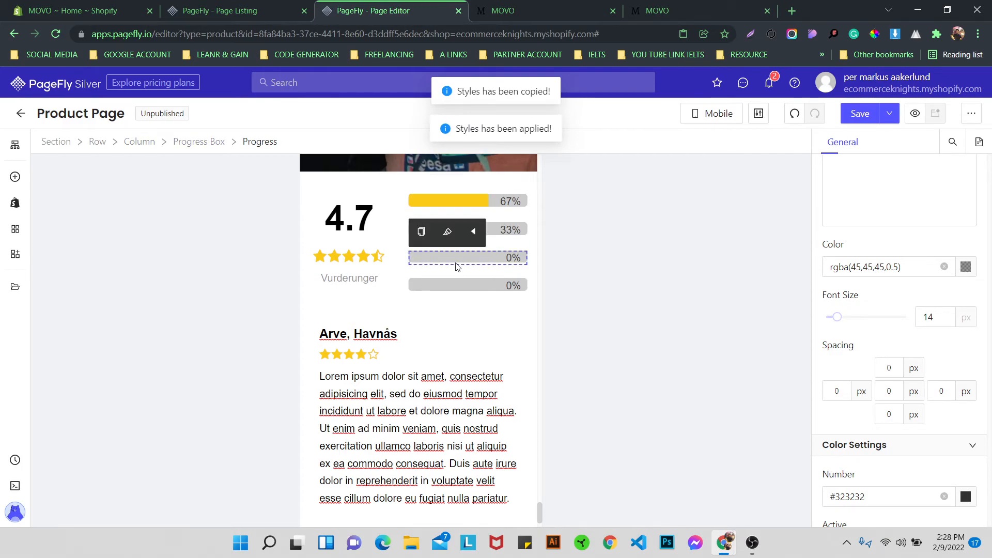
pyautogui.click(429, 237)
pyautogui.click(436, 277)
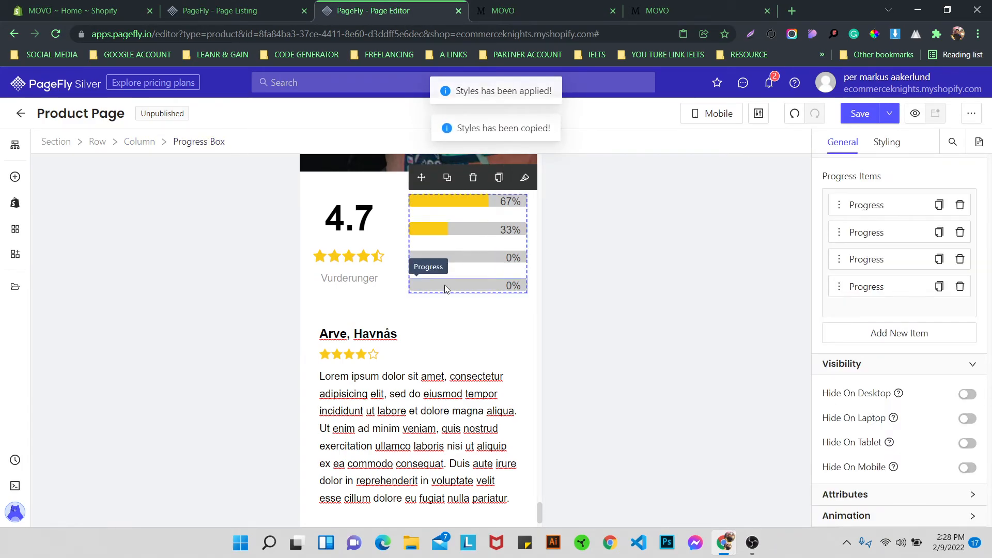
# - Set the weight of the first, second and fourth progress bars to 18 as well
pyautogui.click(445, 284)
pyautogui.click(425, 258)
pyautogui.click(437, 230)
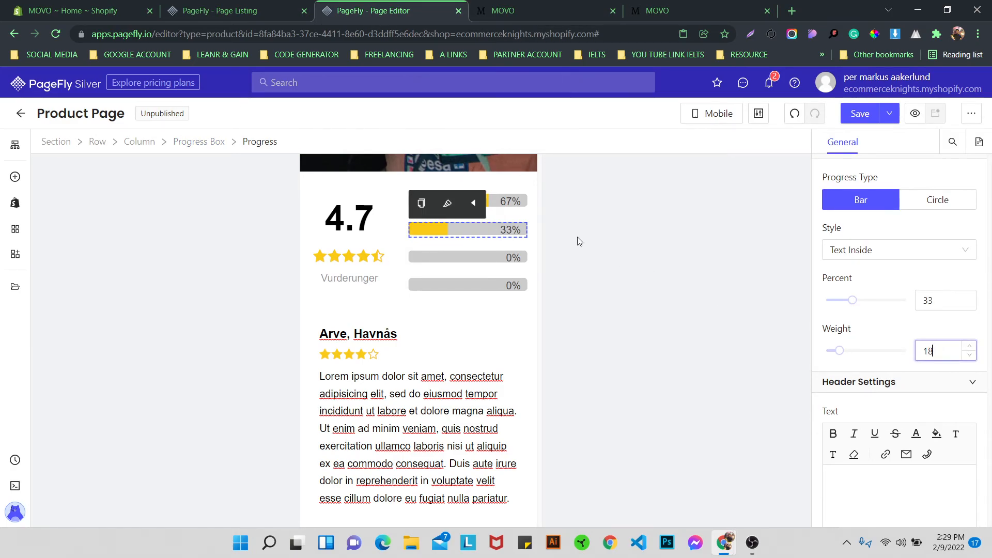
pyautogui.click(504, 204)
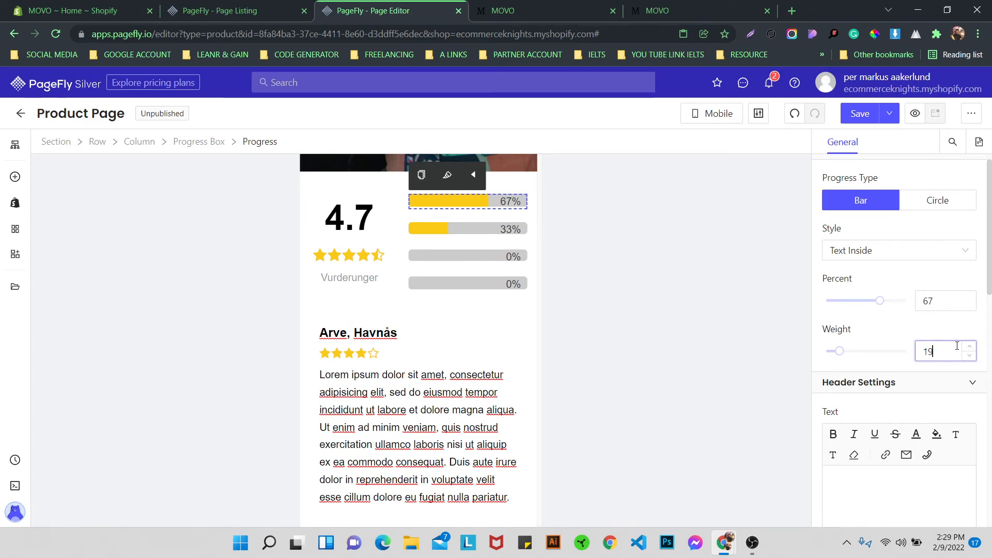
pyautogui.click(488, 255)
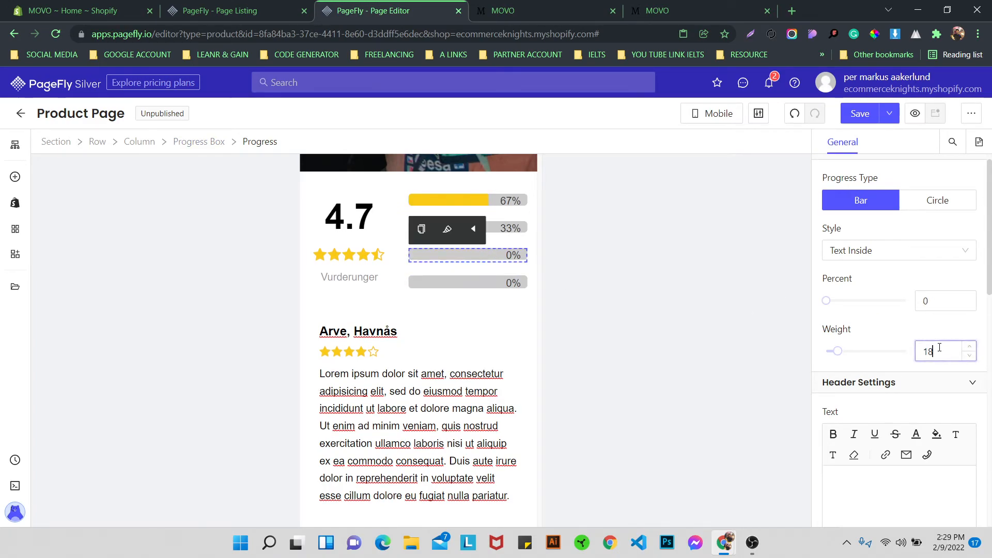
pyautogui.click(498, 283)
pyautogui.doubleClick(936, 351)
pyautogui.write('18')
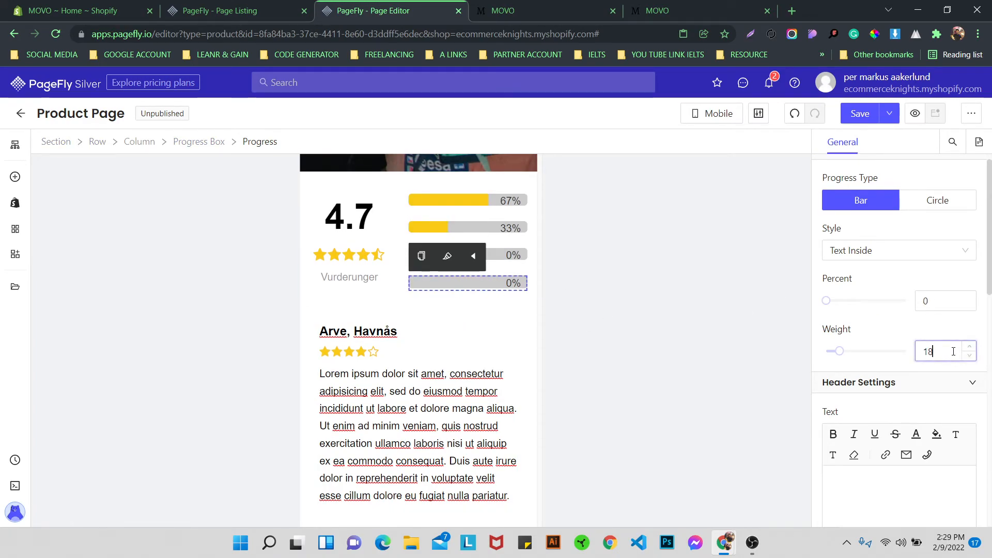
pyautogui.click(486, 211)
pyautogui.click(493, 229)
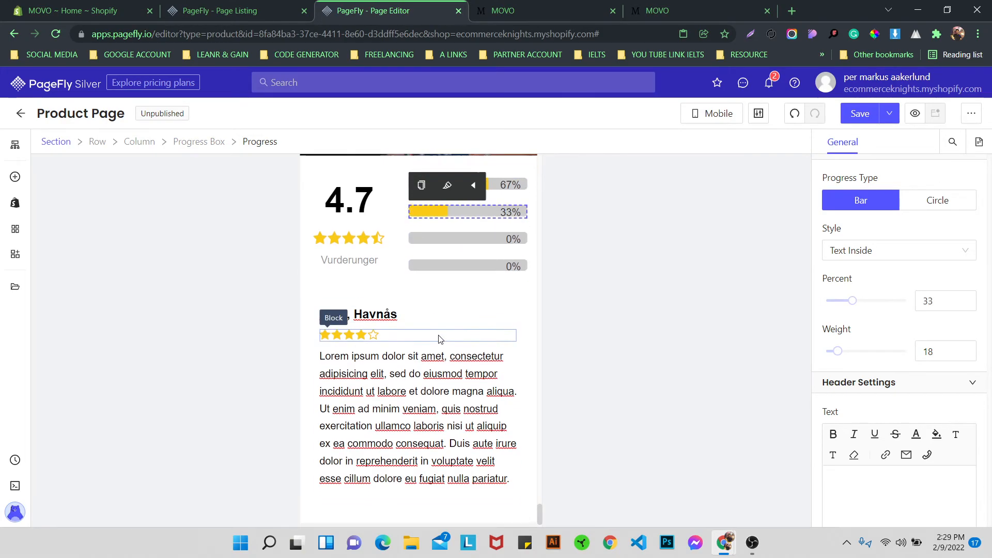
# - In the tablet view, narrow the 4.7 score column so that the progress bars get more width
pyautogui.click(707, 114)
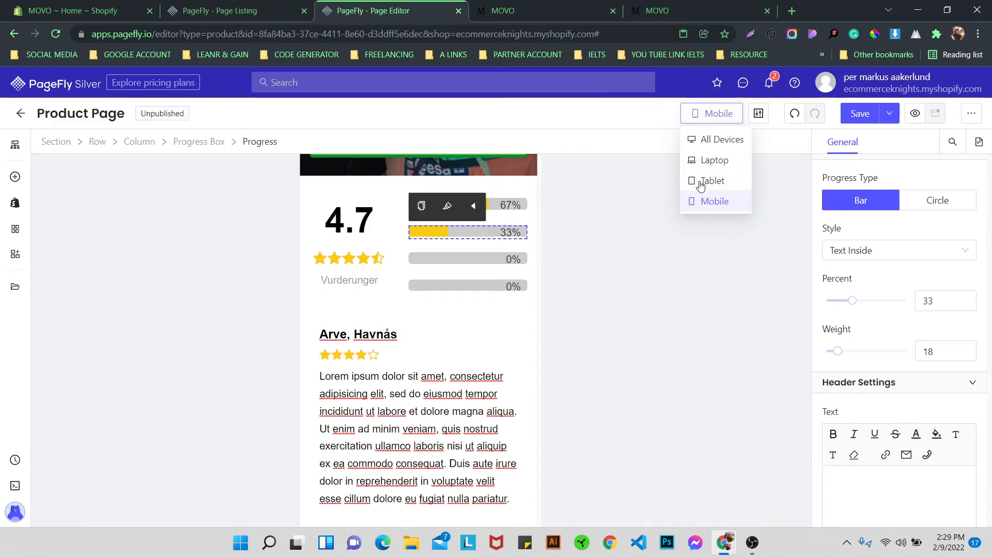
pyautogui.click(704, 179)
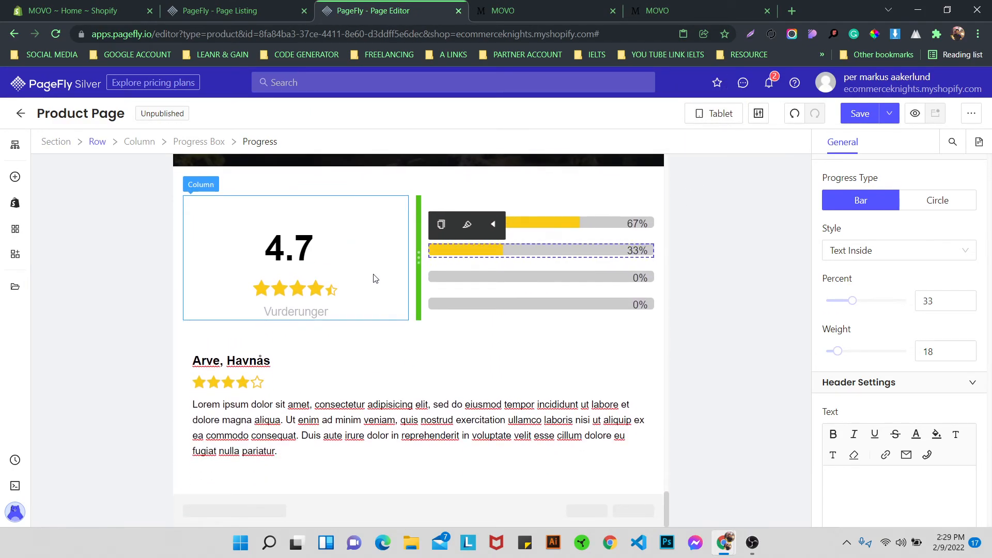
pyautogui.moveTo(404, 254); pyautogui.dragTo(377, 254)
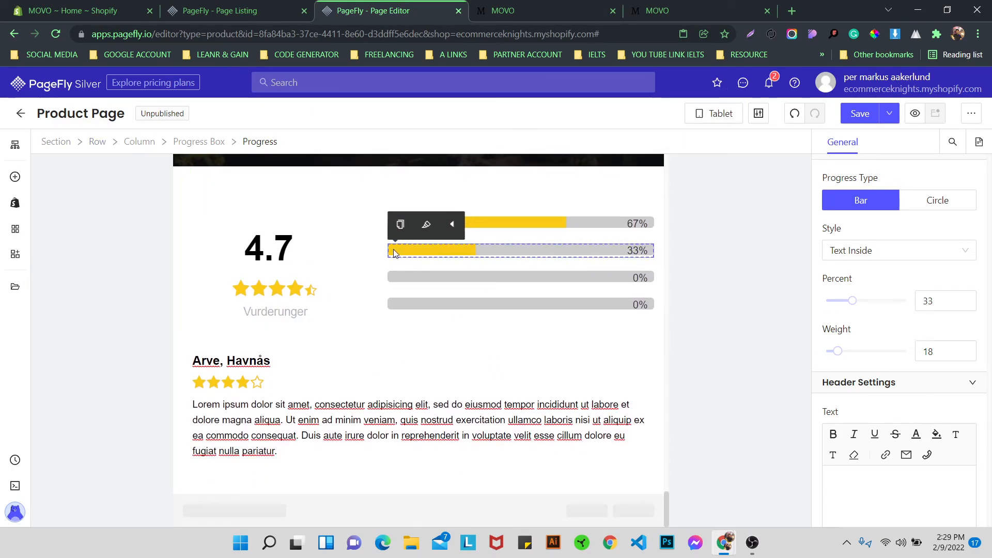
# - Check the laptop layout, return to the all-devices view and save the page
pyautogui.click(709, 118)
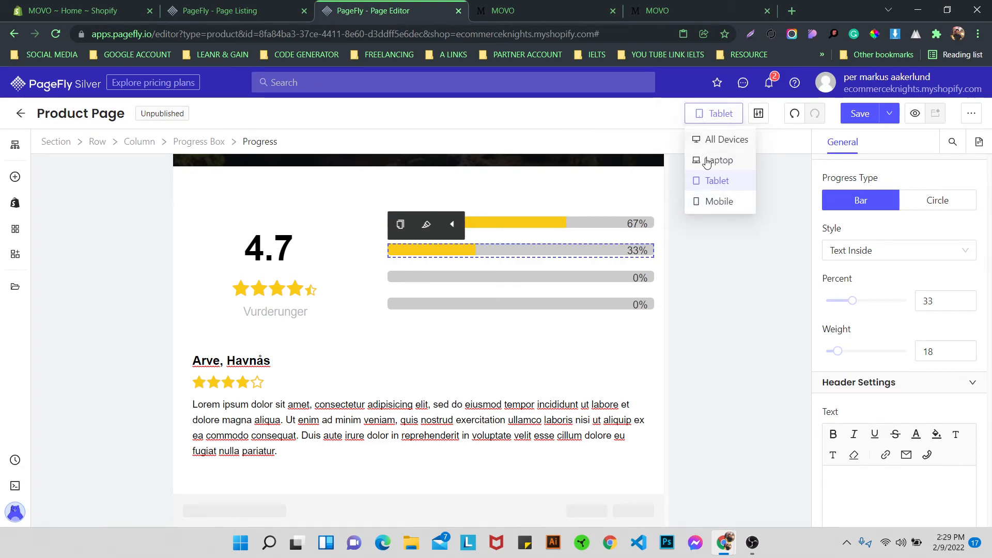
pyautogui.click(707, 160)
pyautogui.click(711, 114)
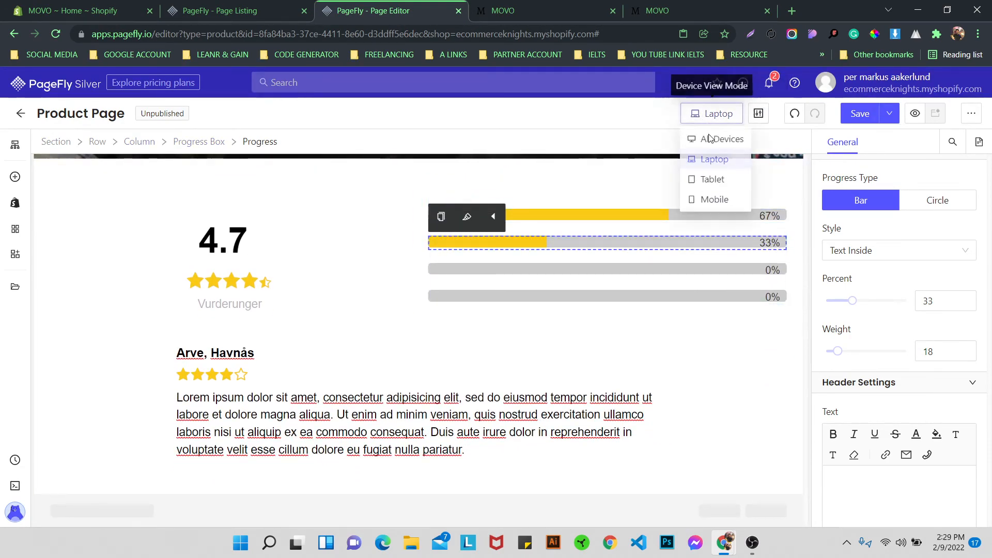
pyautogui.click(713, 138)
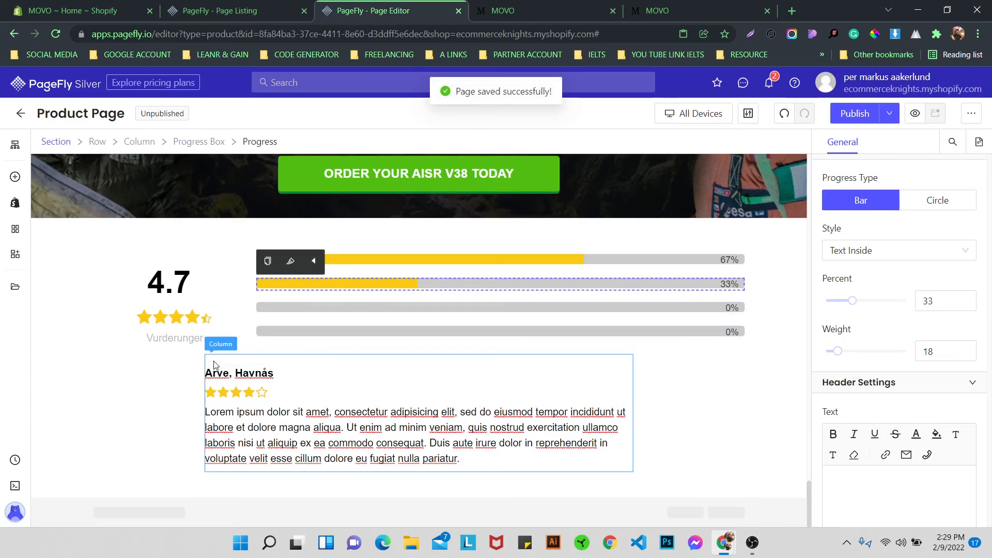
# - Duplicate the column inside the customer review row and set the row to 1 column per line
pyautogui.click(212, 408)
pyautogui.click(97, 150)
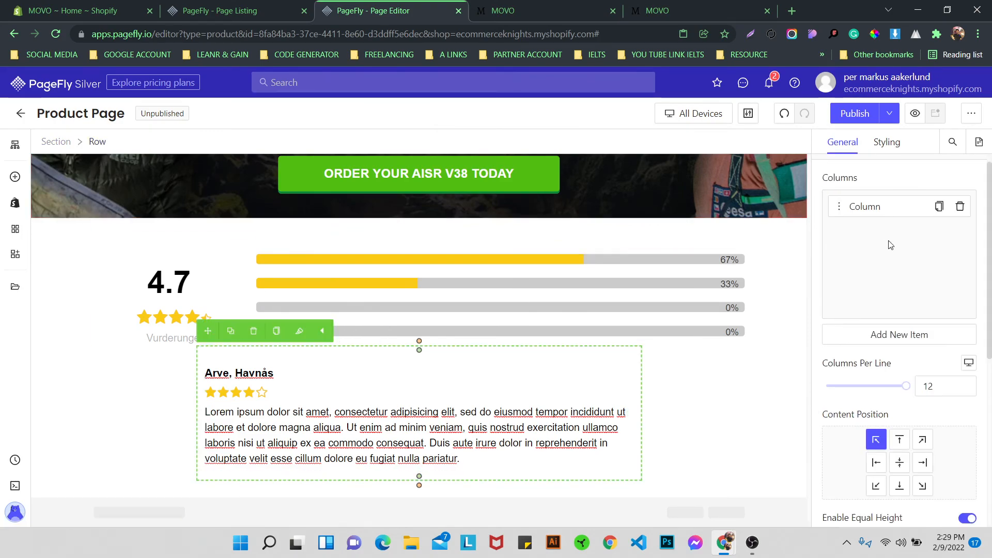
pyautogui.click(938, 209)
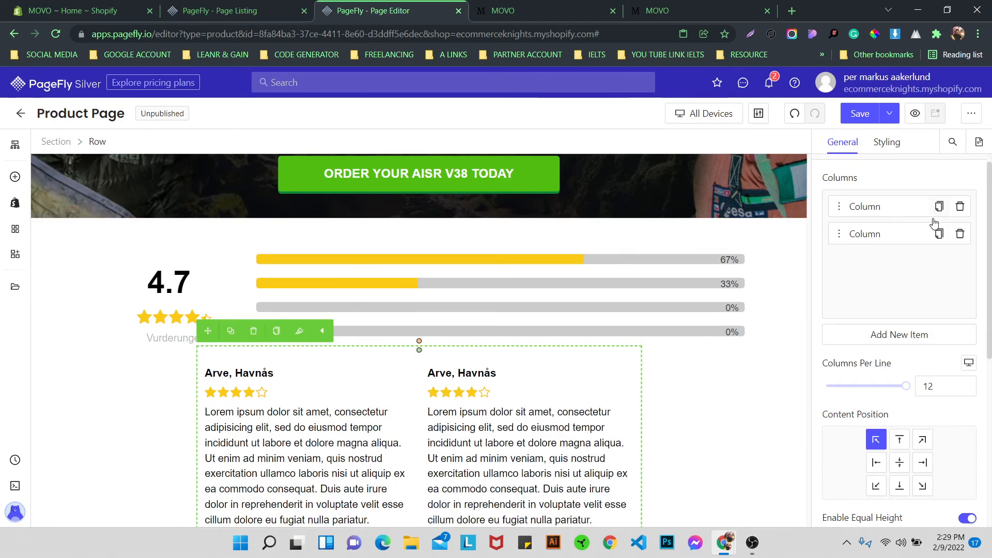
pyautogui.click(829, 386)
pyautogui.scroll(-2, 333, 387)
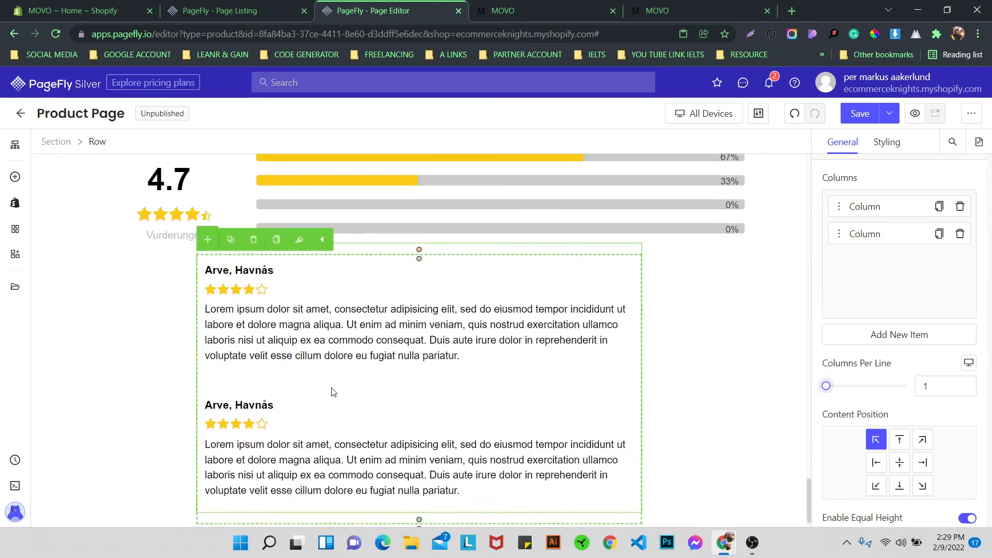
# - Extend the review row to three stacked review columns, deleting the surplus fourth copy
pyautogui.scroll(-2, 401, 331)
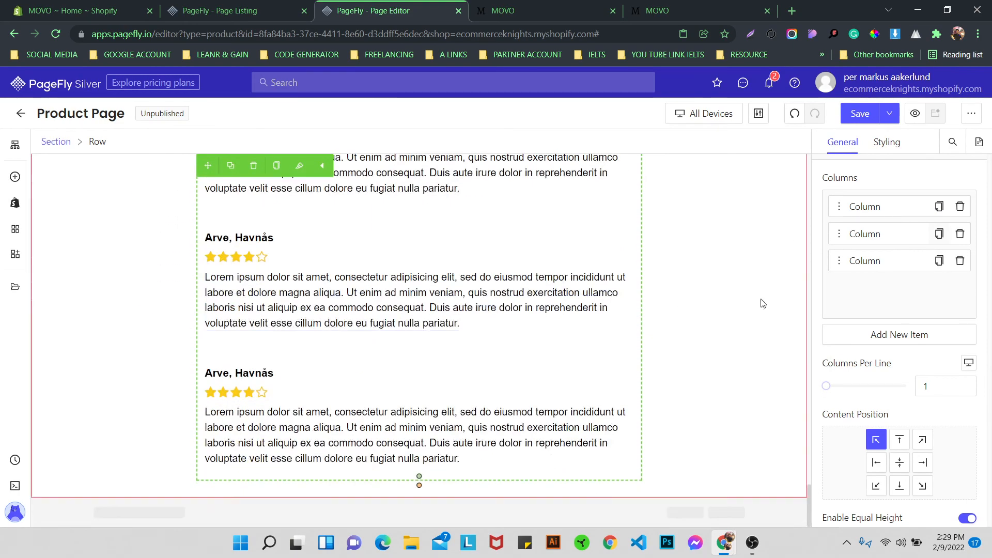
pyautogui.click(939, 261)
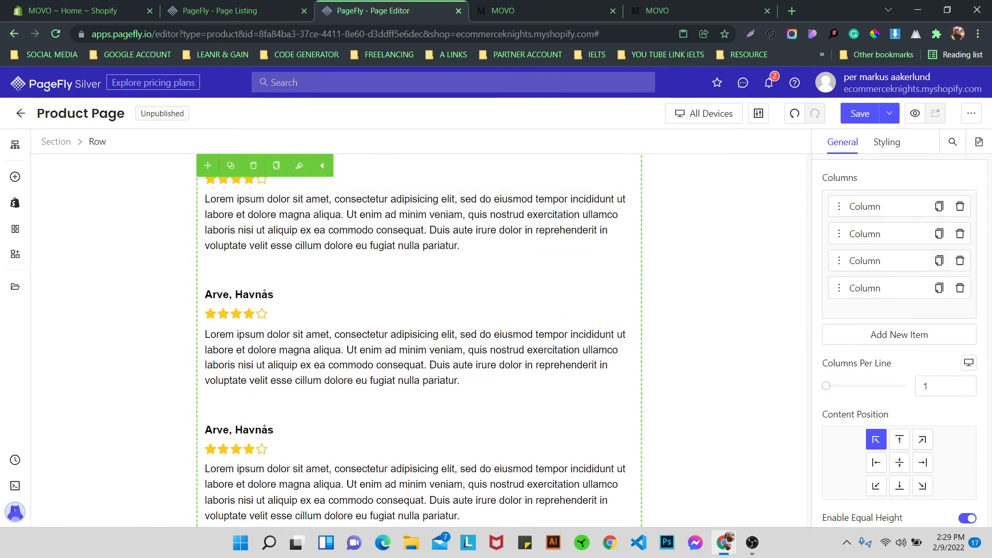
pyautogui.click(960, 288)
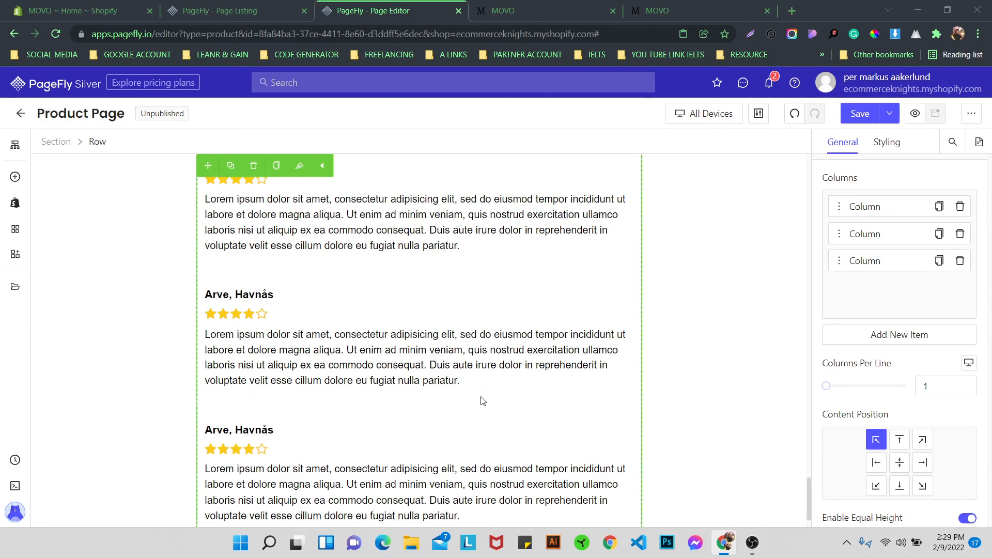
# - Replace the second review's heading with the new customer's name and town, and its placeholder paragraph with the "FANTASTIC!" review text
pyautogui.tripleClick(240, 296)
pyautogui.hotkey('ctrl', 'v')
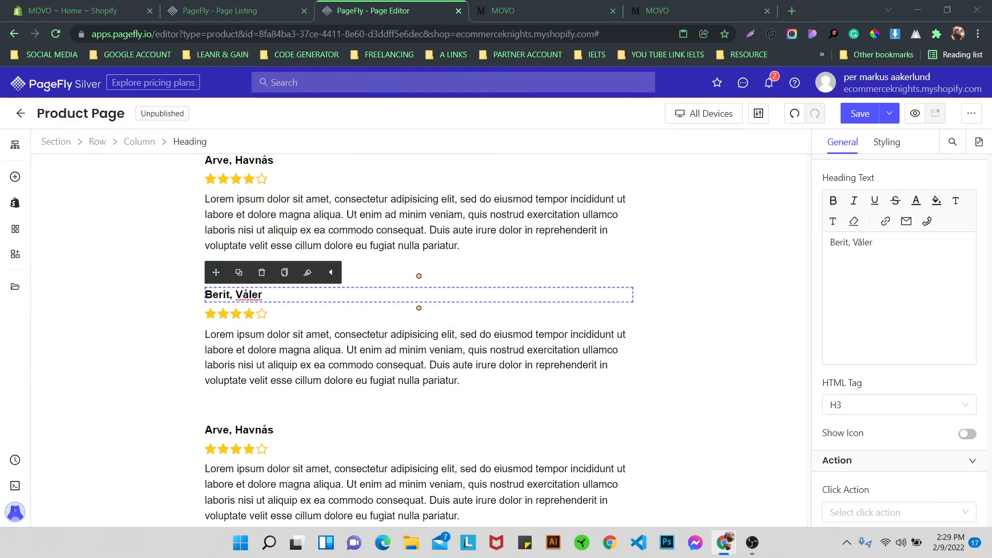
pyautogui.tripleClick(343, 338)
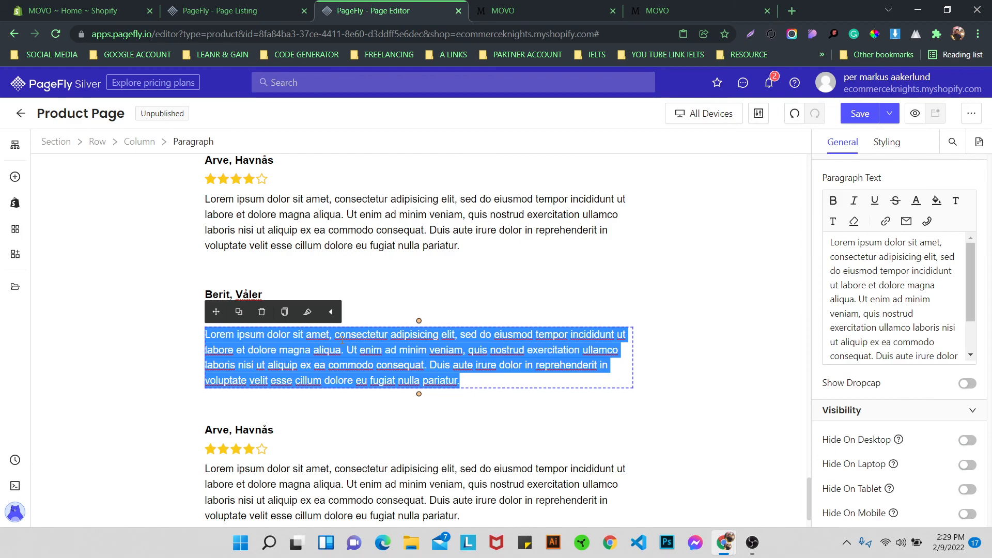
pyautogui.hotkey('ctrl', 'v')
# - Put "THANK YOU VERY MUCH." on its own line directly below "so much easier." in the second review
pyautogui.moveTo(468, 352); pyautogui.dragTo(590, 357)
pyautogui.click(898, 300)
pyautogui.press('Return')
pyautogui.press('Return')
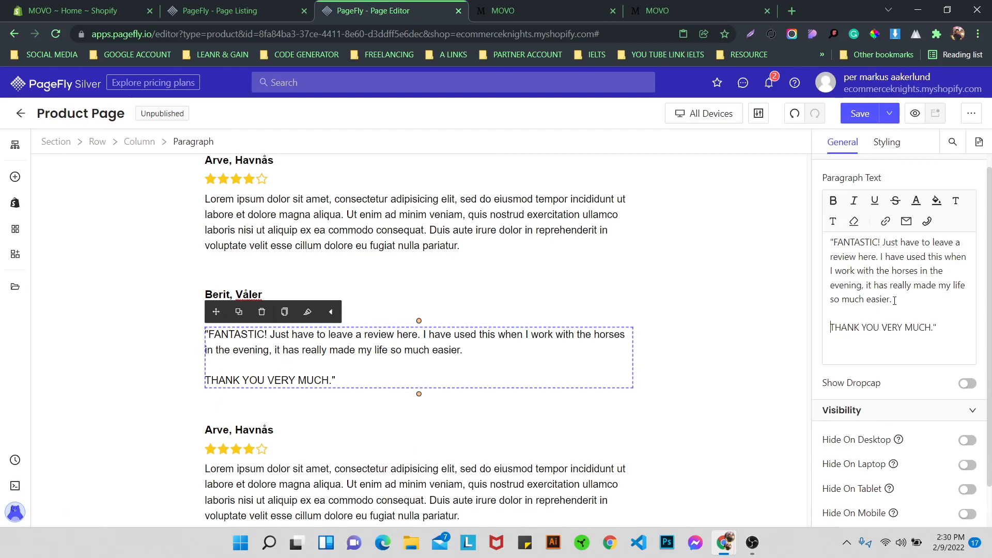
pyautogui.press('BackSpace')
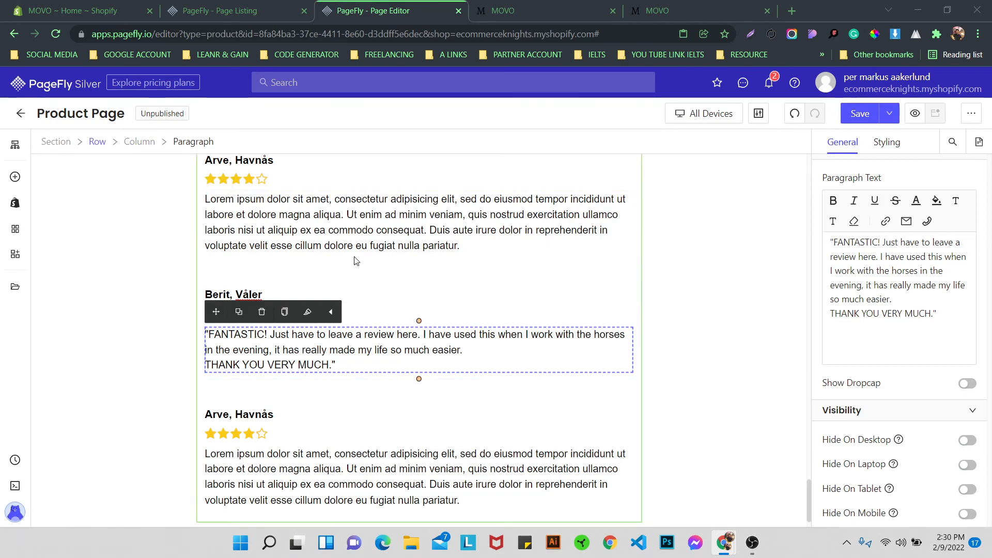
# - Replace the first review's placeholder paragraph with the text about hiking in the evening and the headlamp
pyautogui.tripleClick(342, 230)
pyautogui.hotkey('ctrl', 'v')
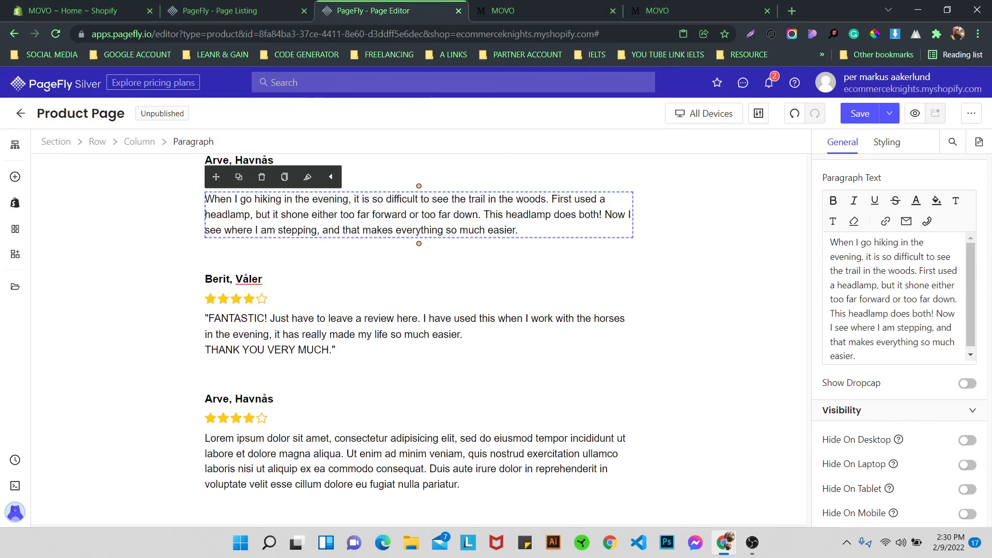